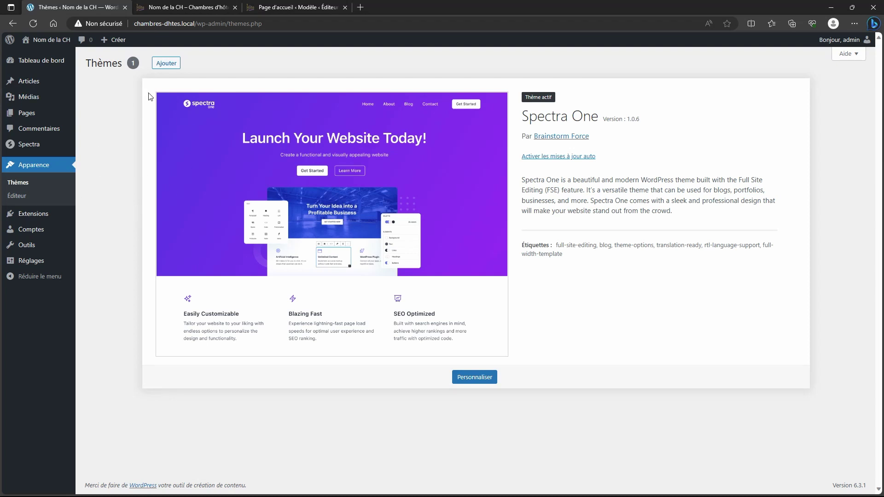
# Step: Review the site's media library and its list of pages
pyautogui.moveTo(36, 85)
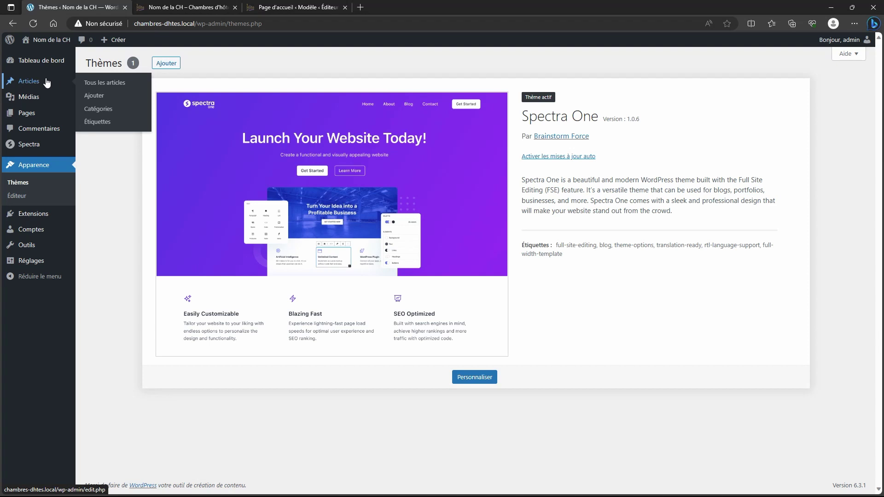
pyautogui.click(29, 98)
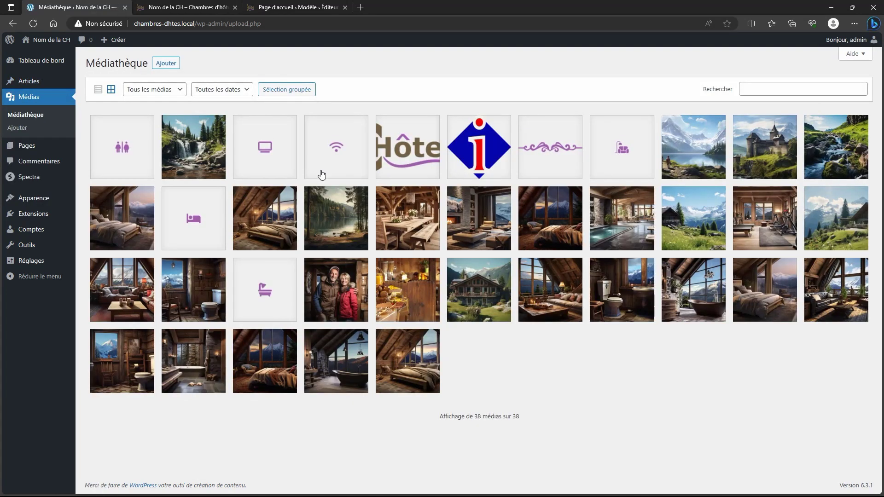
pyautogui.click(31, 147)
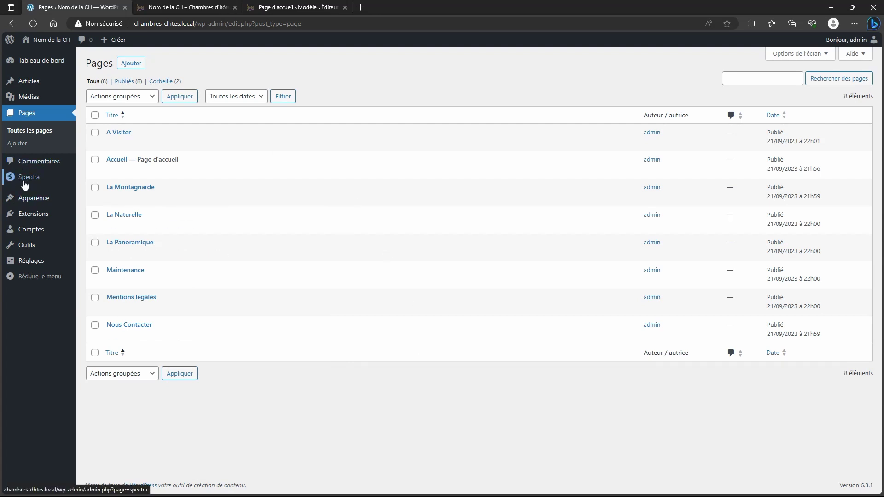
# Step: Review the Spectra settings, including editor options, asset generation, templates, performance and integrations, and look over the installed extensions
pyautogui.moveTo(26, 180)
pyautogui.click(105, 234)
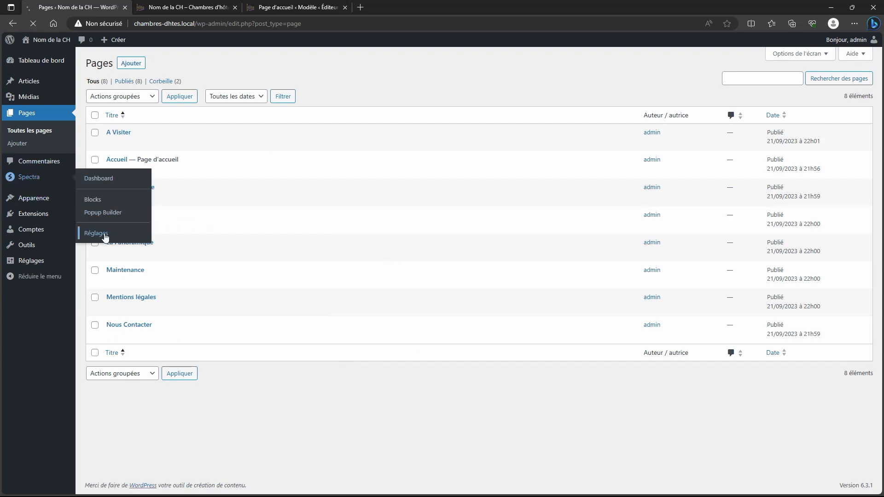
pyautogui.click(249, 159)
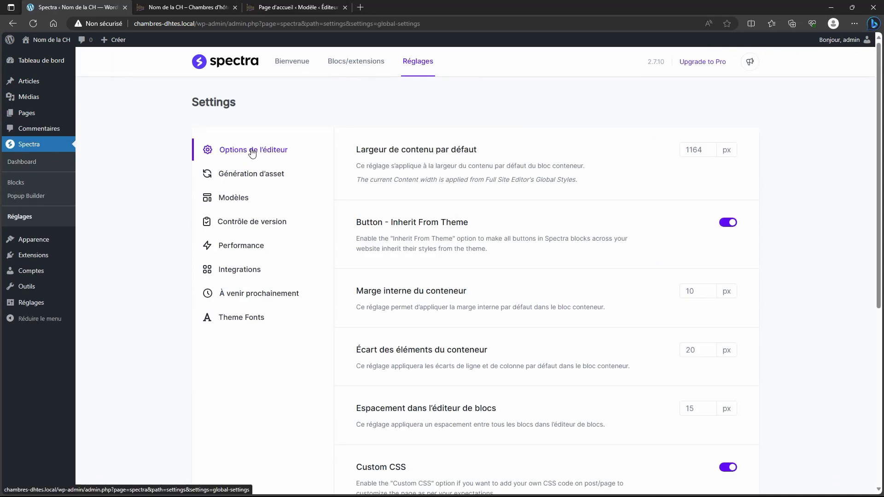
pyautogui.scroll(-6, 572, 228)
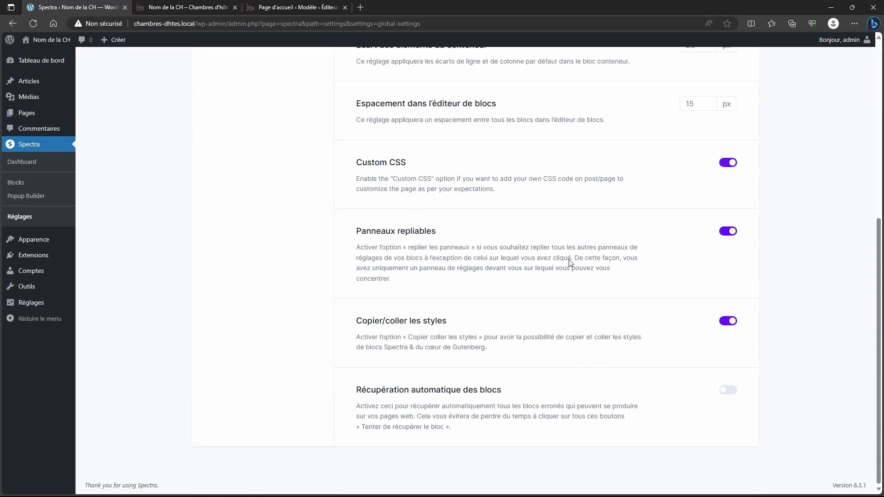
pyautogui.scroll(6, 570, 258)
pyautogui.click(269, 177)
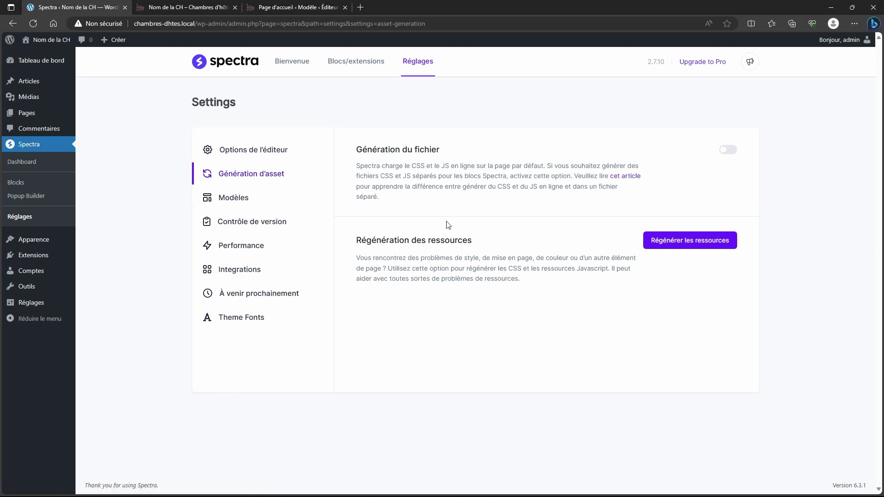
pyautogui.click(226, 198)
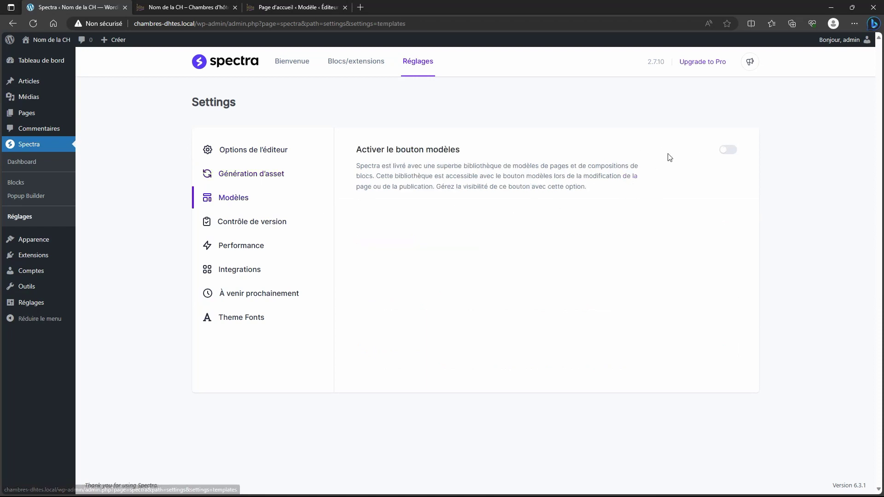
pyautogui.click(265, 216)
pyautogui.click(238, 251)
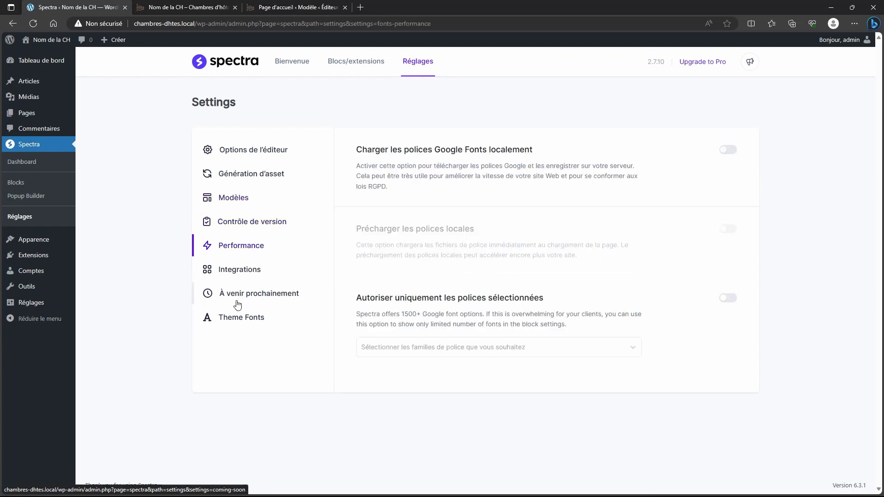
pyautogui.click(235, 272)
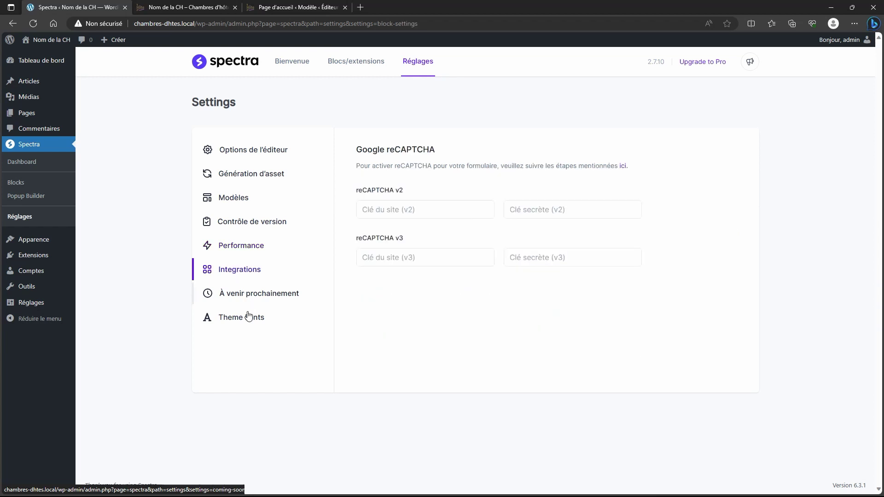
pyautogui.click(246, 152)
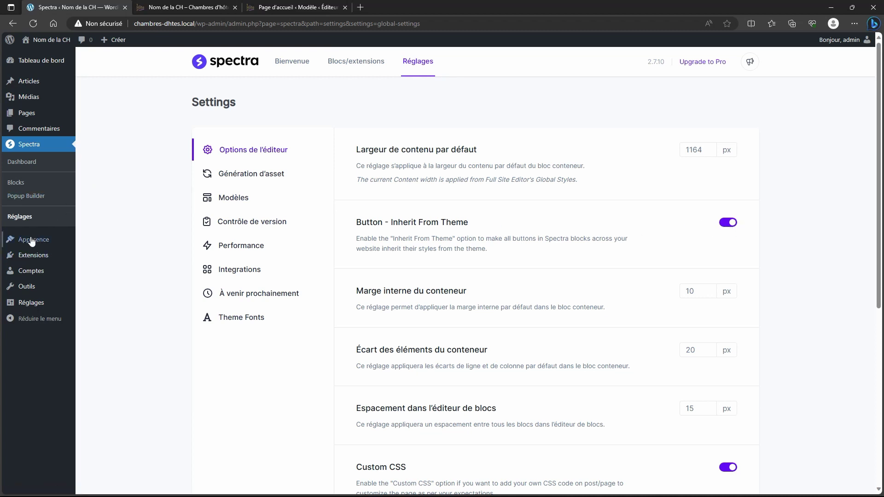
pyautogui.click(25, 256)
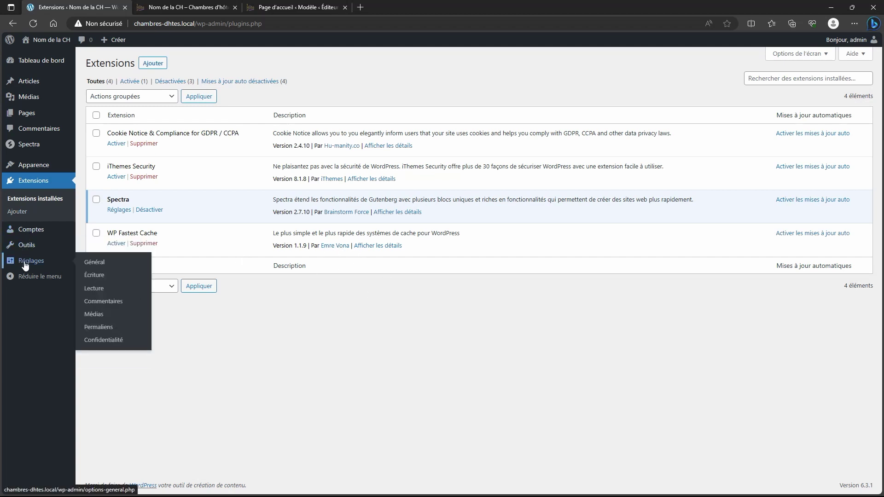
# Step: In the reading settings, use the static page Accueil as the homepage and save the changes
pyautogui.moveTo(30, 267)
pyautogui.click(97, 291)
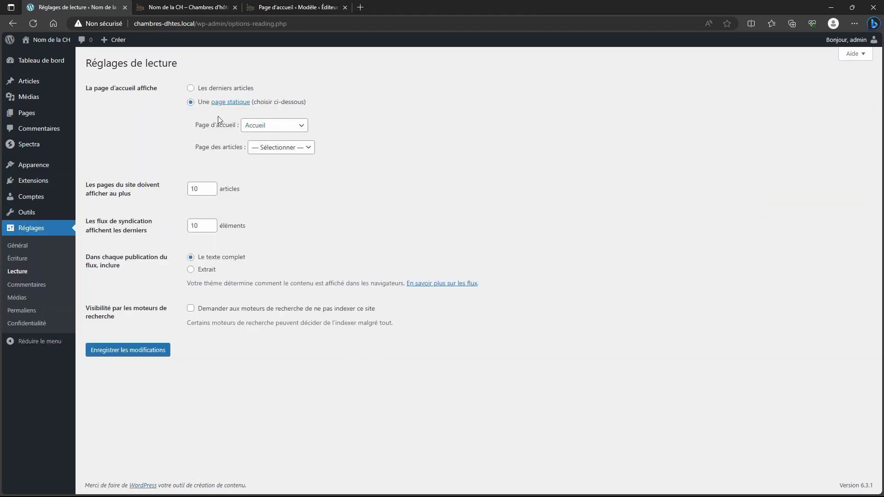
pyautogui.click(195, 94)
pyautogui.click(191, 103)
pyautogui.click(260, 125)
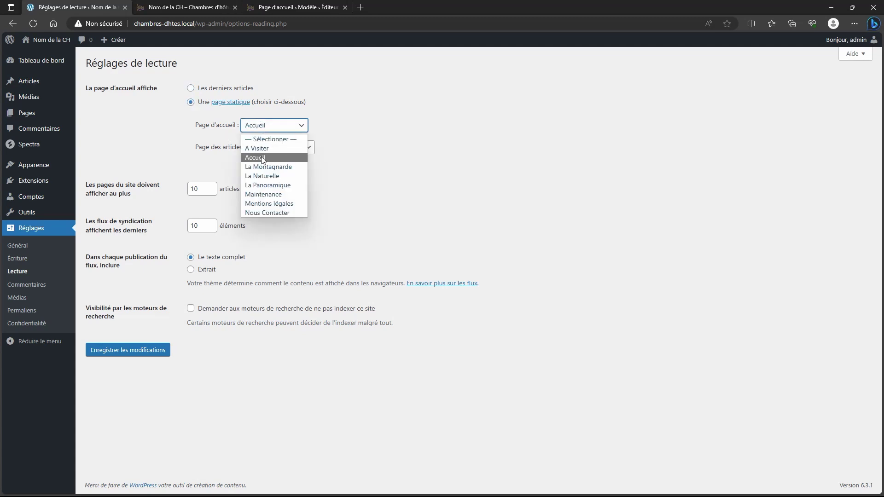
pyautogui.click(241, 126)
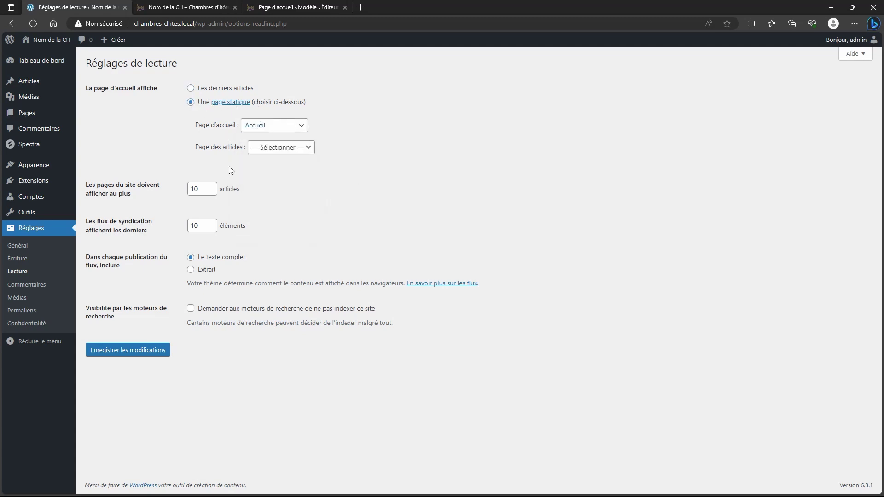
pyautogui.click(106, 352)
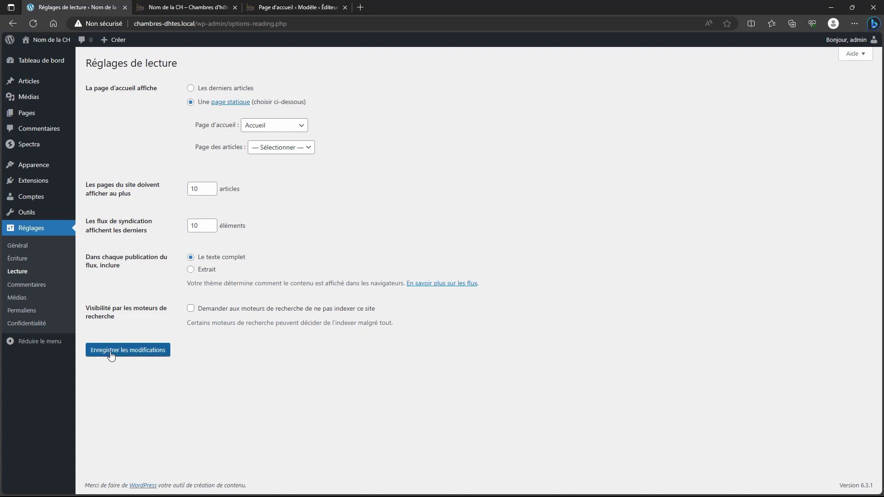
# Step: Review the site's comment, media and permalink settings
pyautogui.click(32, 286)
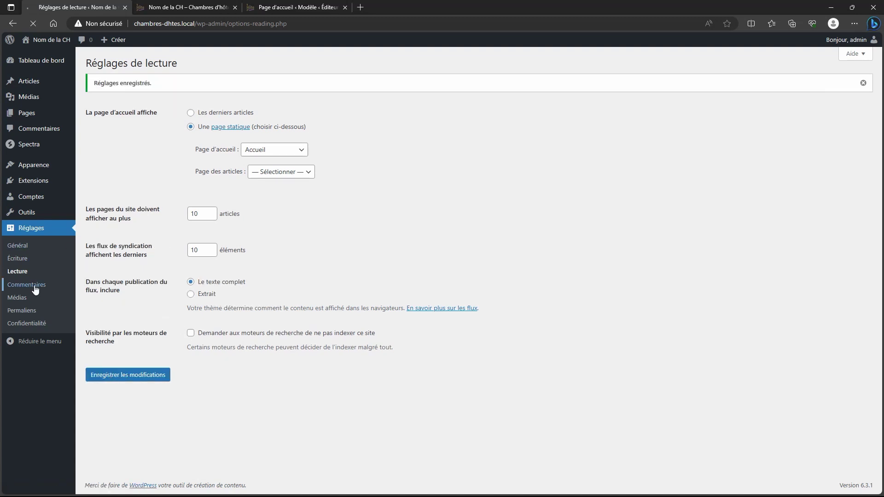
pyautogui.scroll(-7, 276, 317)
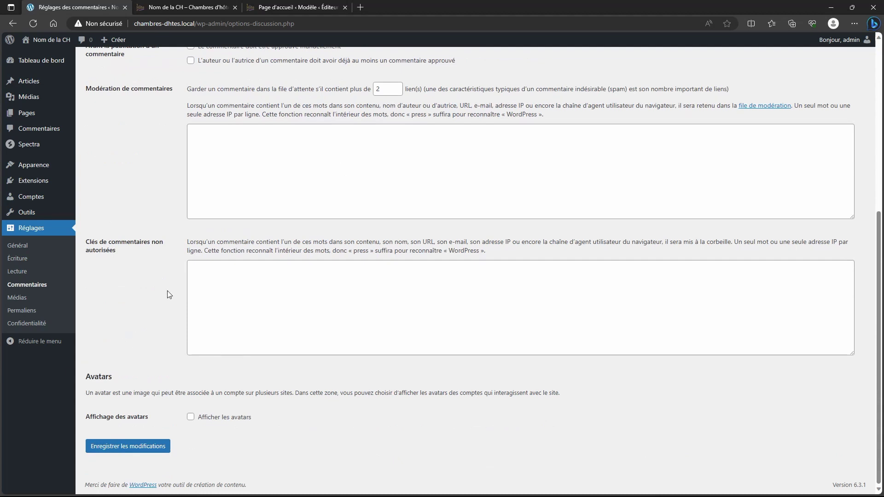
pyautogui.click(14, 298)
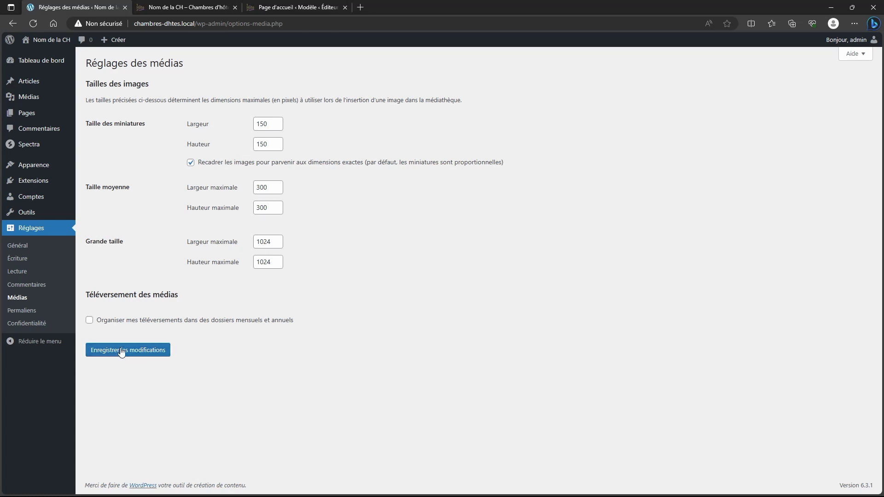
pyautogui.click(20, 312)
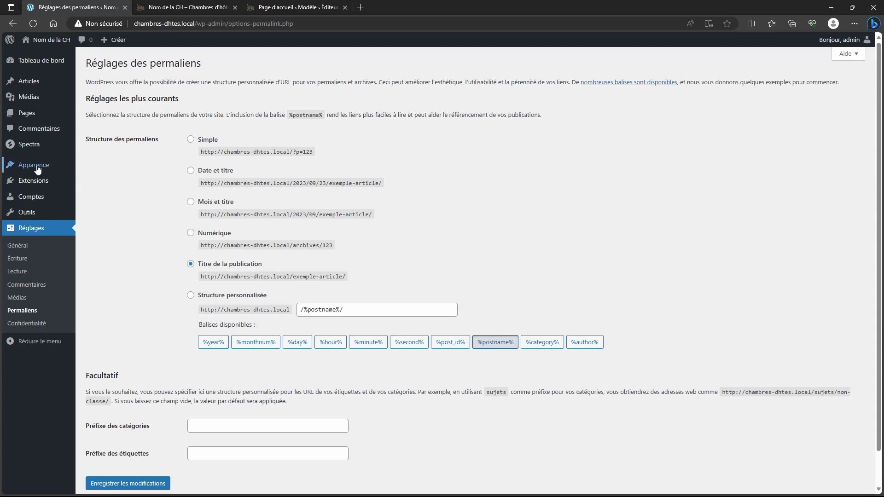
# Step: Open the site's navigation menu for editing in the site editor
pyautogui.moveTo(75, 163)
pyautogui.click(93, 180)
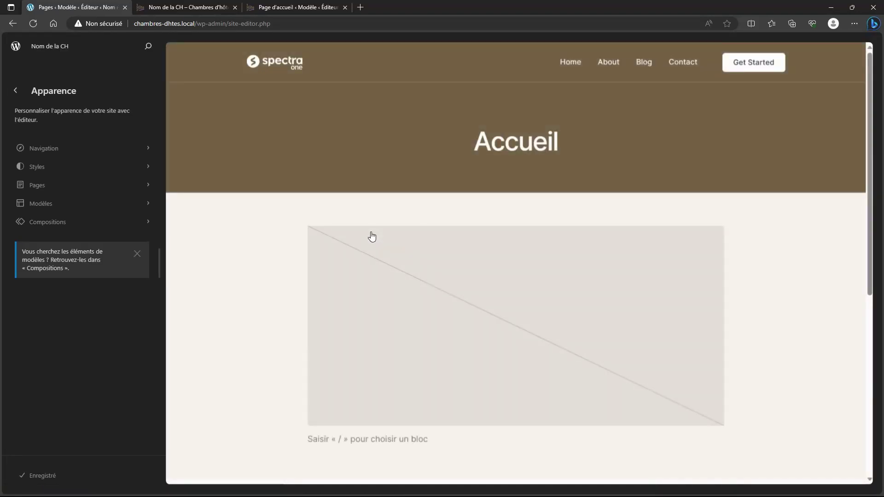
pyautogui.click(58, 151)
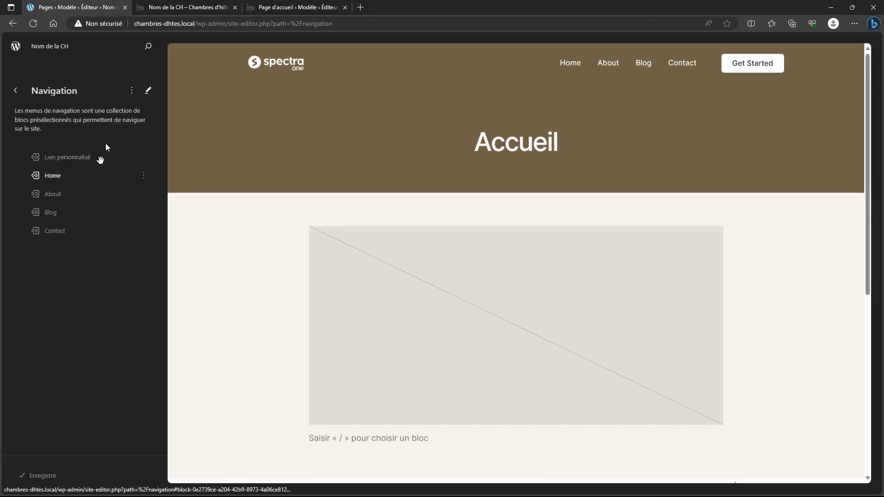
pyautogui.click(148, 91)
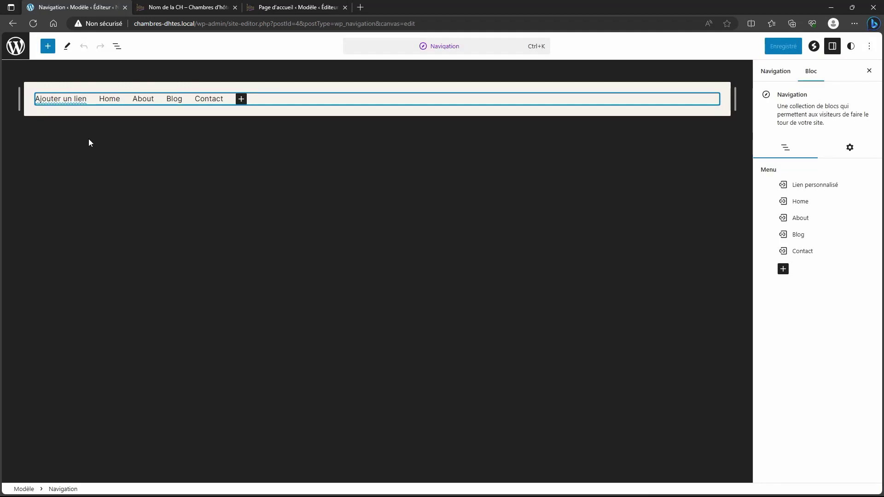
# Step: Delete all five default links, from Lien personnalisé to Contact, from the navigation menu
pyautogui.click(117, 46)
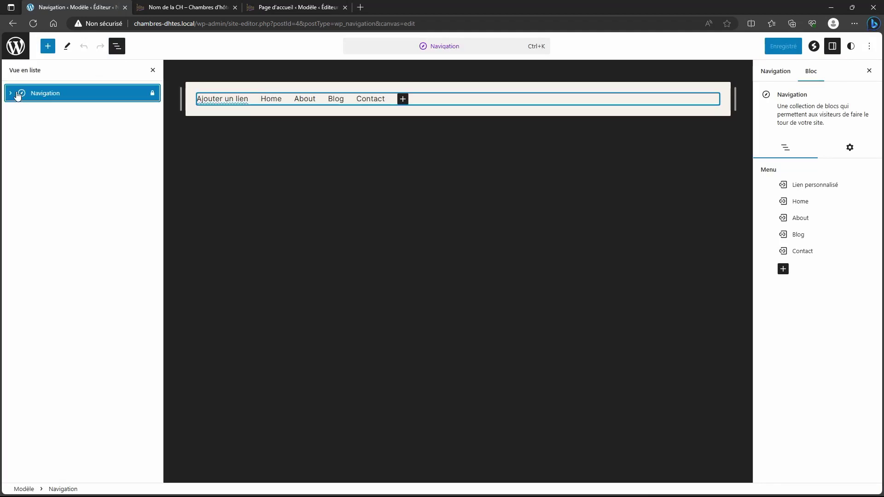
pyautogui.click(11, 93)
pyautogui.click(64, 110)
pyautogui.keyDown('shift'); pyautogui.click(54, 179); pyautogui.keyUp('shift')
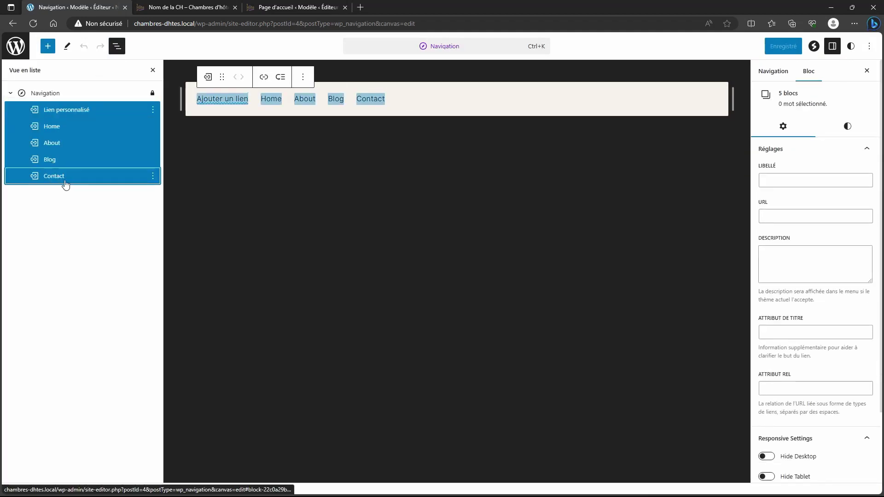
pyautogui.click(152, 176)
pyautogui.click(183, 344)
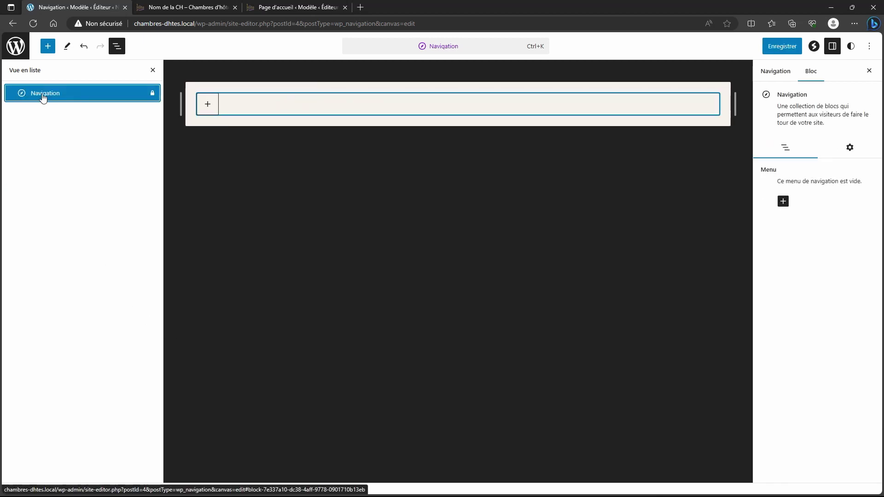
# Step: Fill the empty navigation menu with a list of all pages and convert it into individually editable page links
pyautogui.click(208, 104)
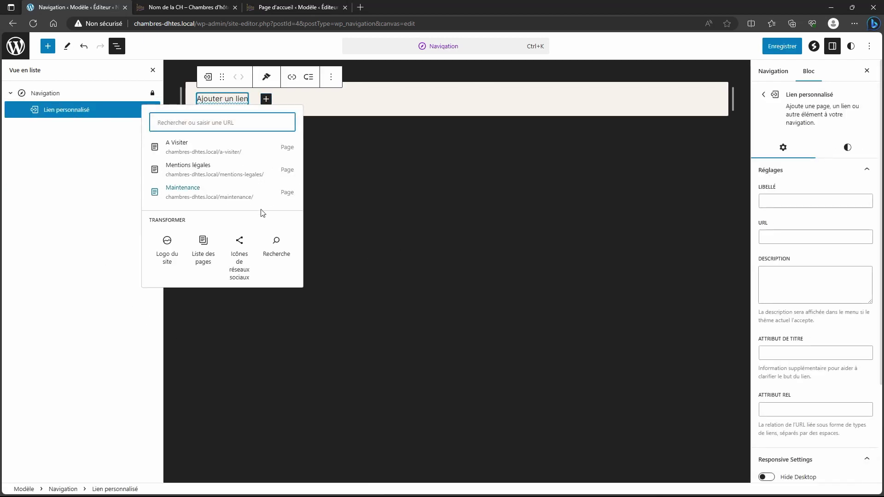
pyautogui.click(203, 246)
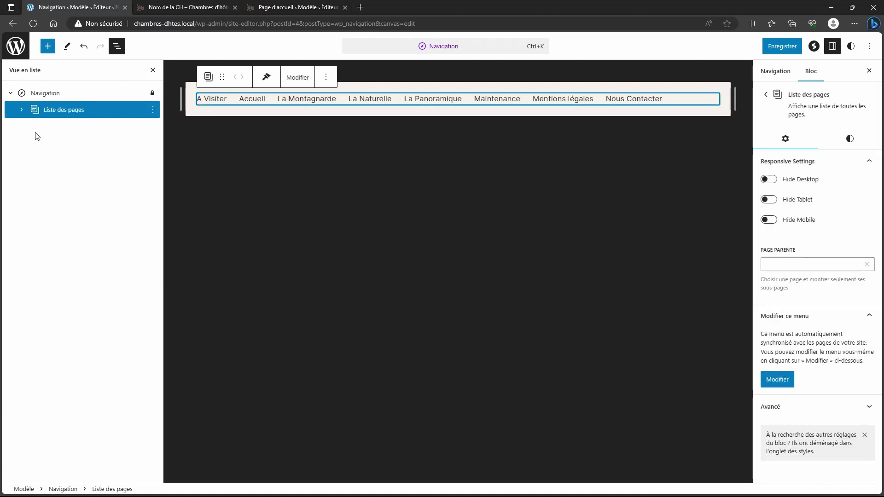
pyautogui.click(21, 110)
pyautogui.click(117, 159)
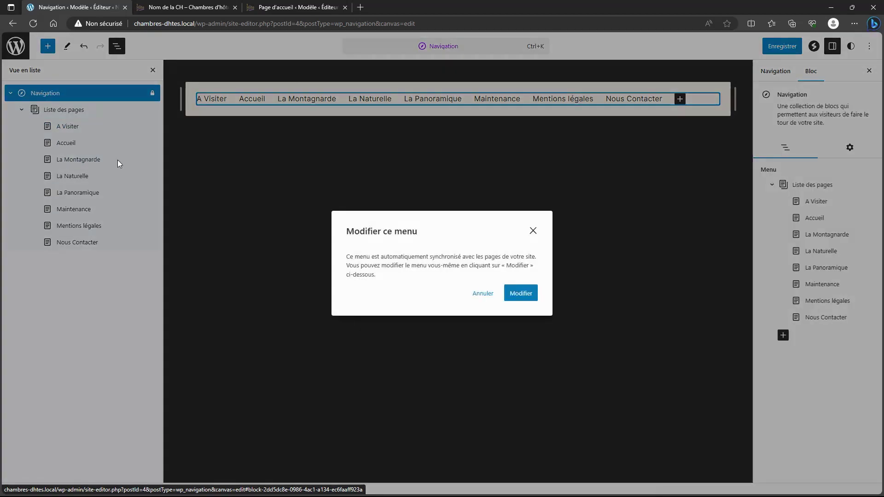
pyautogui.click(521, 293)
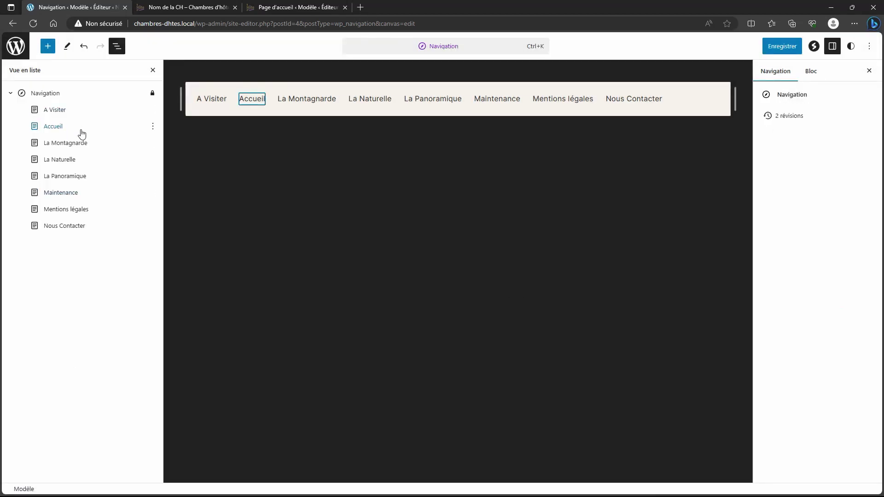
# Step: Delete the Mentions légales and Maintenance links from the navigation menu
pyautogui.click(79, 210)
pyautogui.click(152, 212)
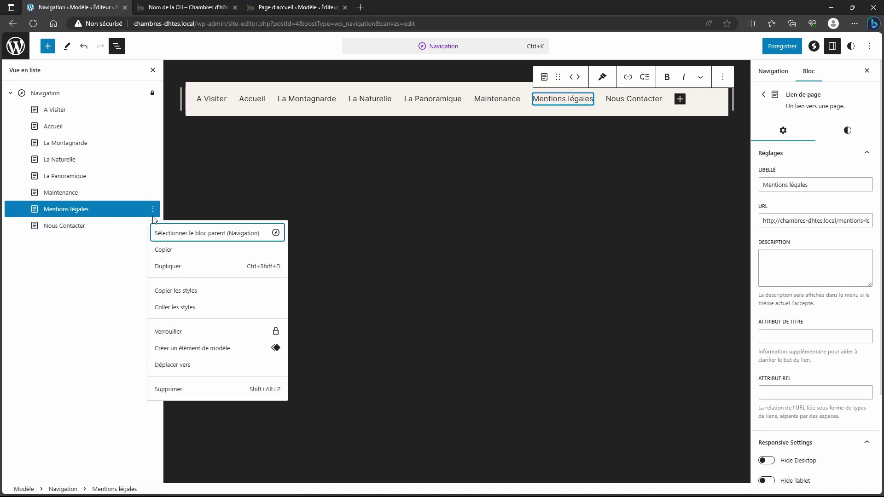
pyautogui.click(169, 390)
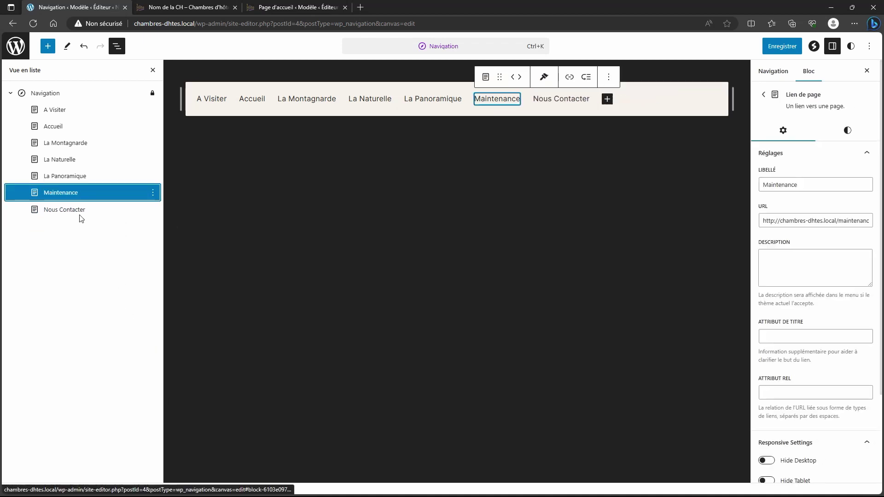
pyautogui.click(153, 193)
pyautogui.click(187, 389)
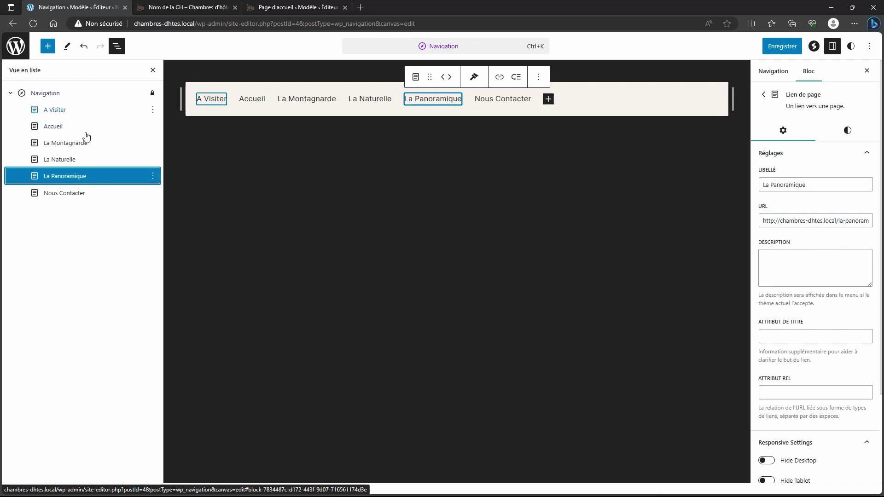
# Step: Add a new item at the end of the navigation menu, turn it into a submenu and name it Nos Chambres
pyautogui.click(549, 99)
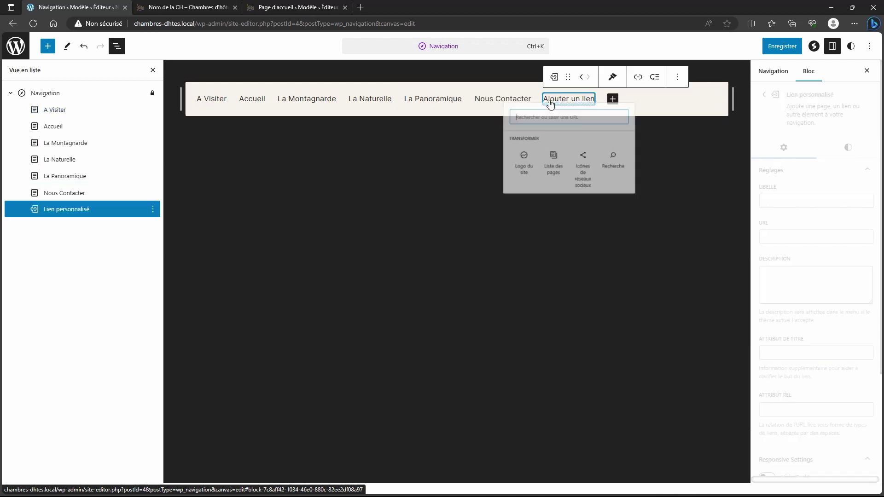
pyautogui.click(78, 211)
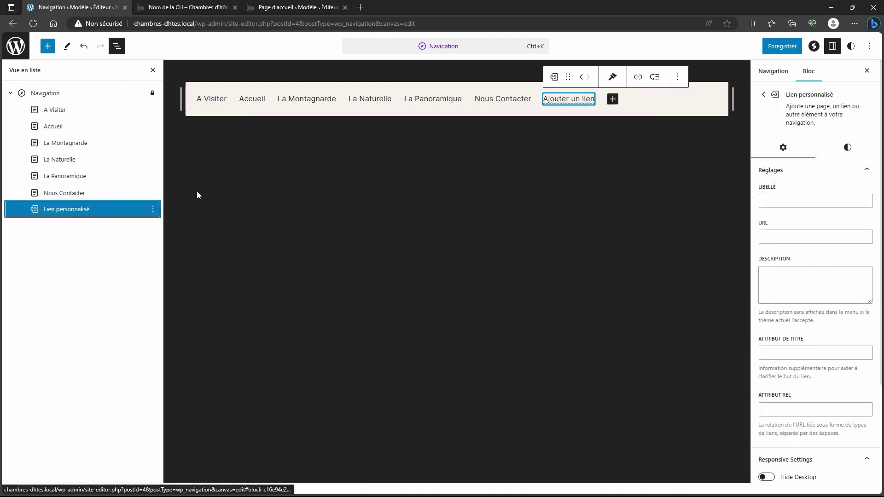
pyautogui.click(654, 77)
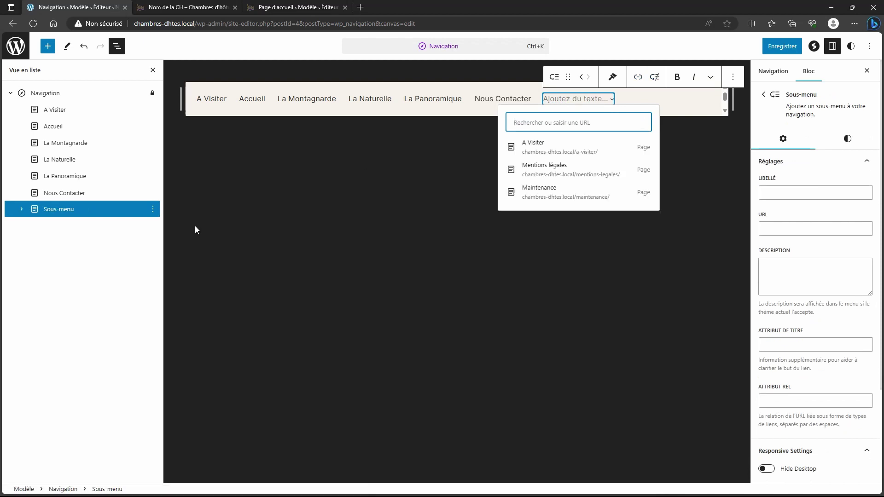
pyautogui.click(53, 213)
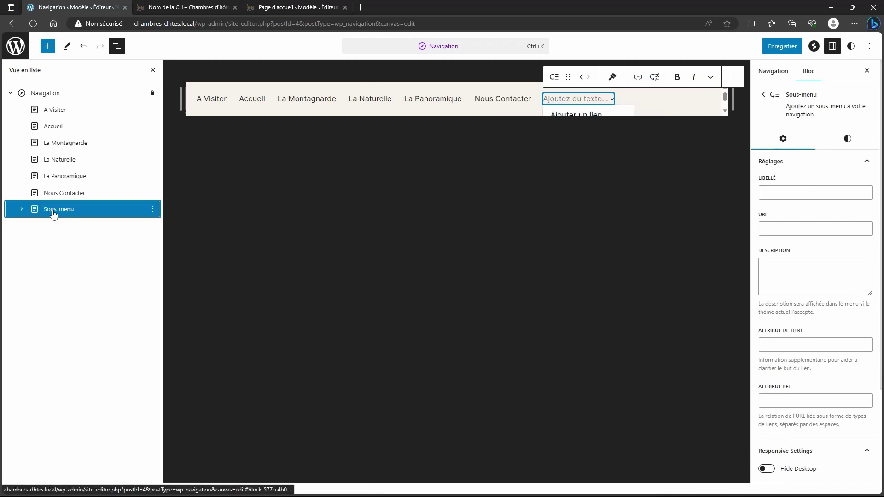
pyautogui.click(571, 100)
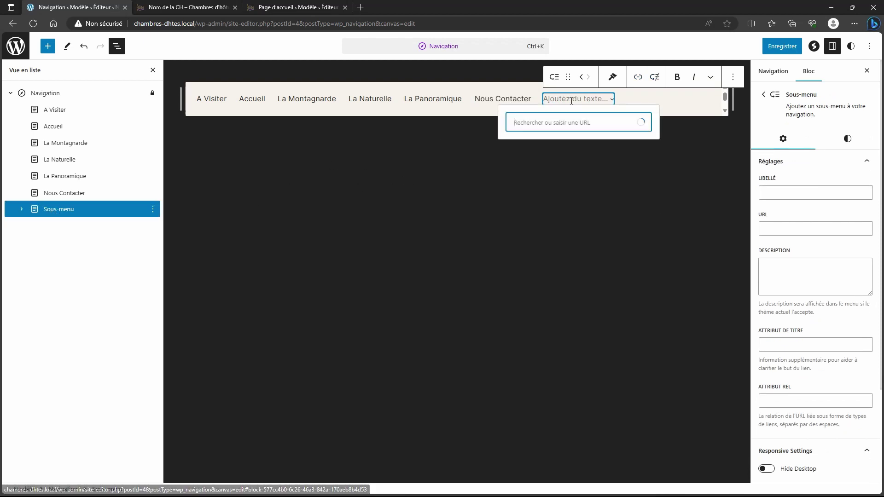
pyautogui.write('Nos ')
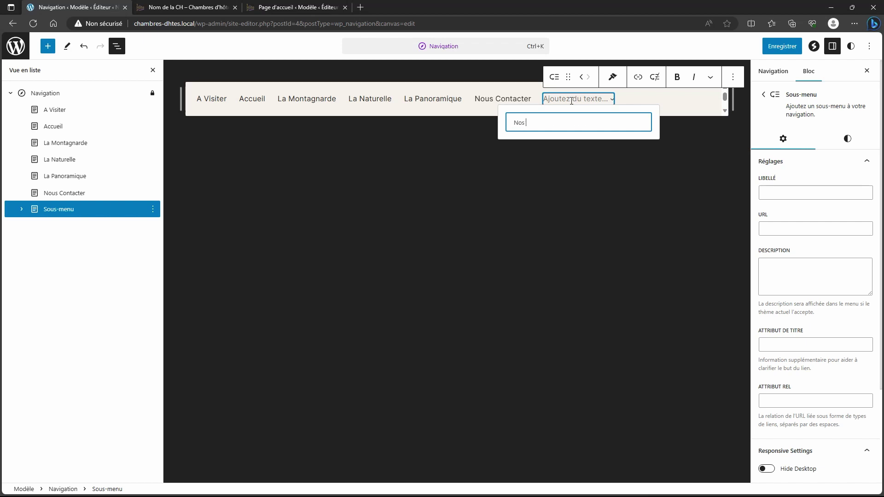
pyautogui.write('Chambres')
pyautogui.press('Return')
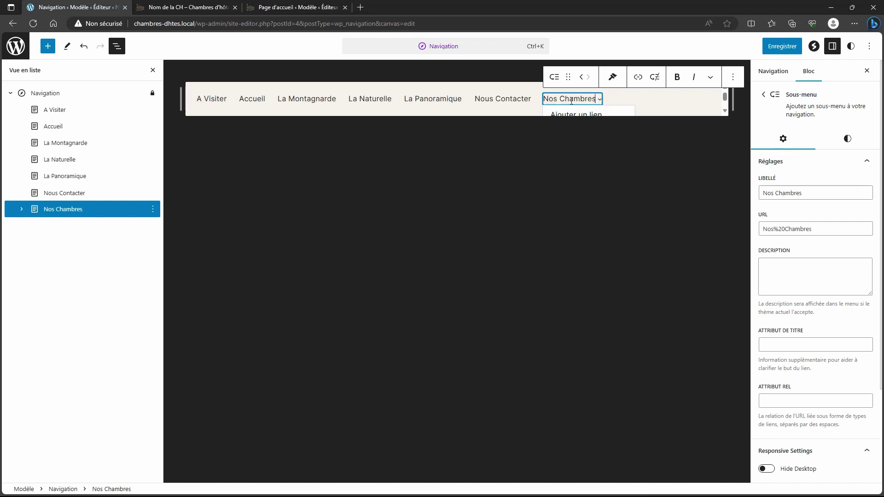
# Step: Nest La Panoramique, La Naturelle and La Montagnarde under Nos Chambres and order the menu as Accueil, Nos Chambres, A Visiter, Nous Contacter
pyautogui.moveTo(57, 177); pyautogui.dragTo(77, 204)
pyautogui.moveTo(65, 142); pyautogui.dragTo(46, 154)
pyautogui.click(56, 112)
pyautogui.click(55, 132)
pyautogui.moveTo(56, 131); pyautogui.dragTo(70, 102)
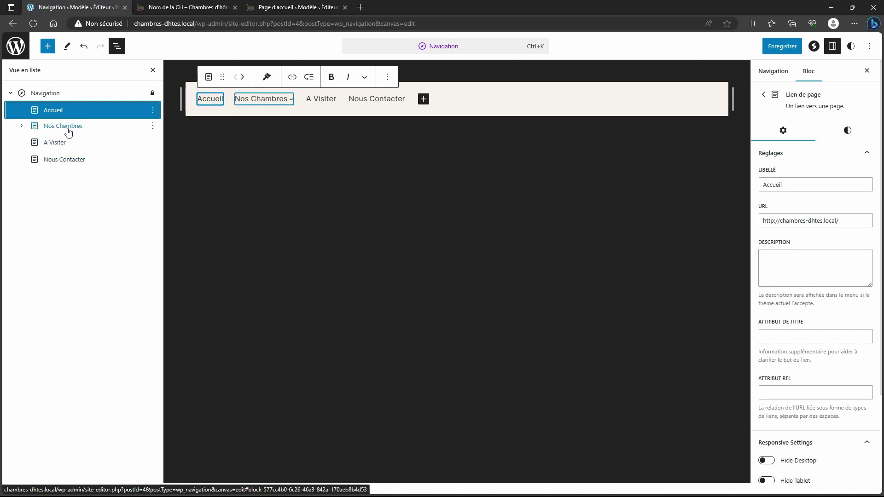
# Step: Delete the empty Lien personnalisé from the Nos Chambres submenu and save the navigation menu
pyautogui.click(21, 126)
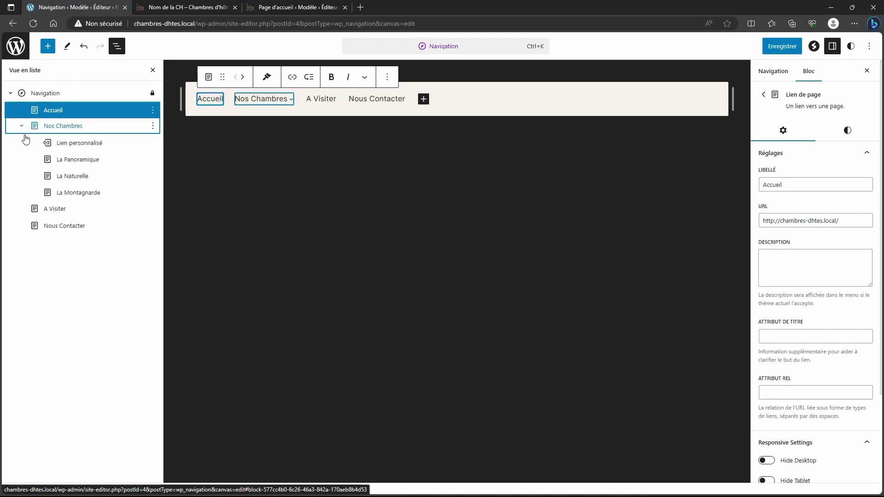
pyautogui.click(60, 143)
pyautogui.click(152, 143)
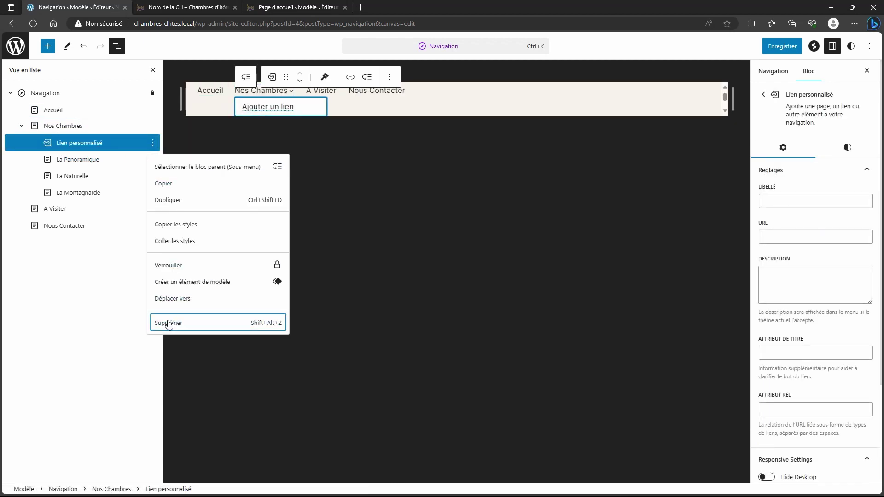
pyautogui.click(173, 323)
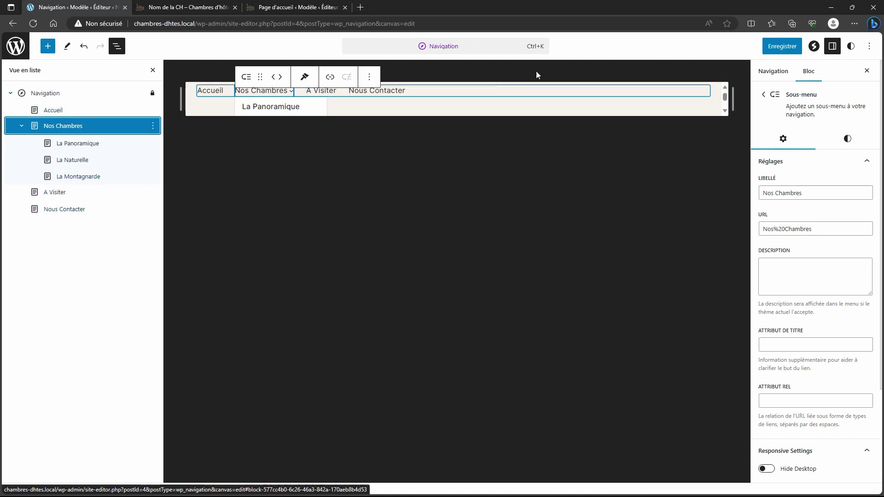
pyautogui.click(780, 46)
pyautogui.click(774, 48)
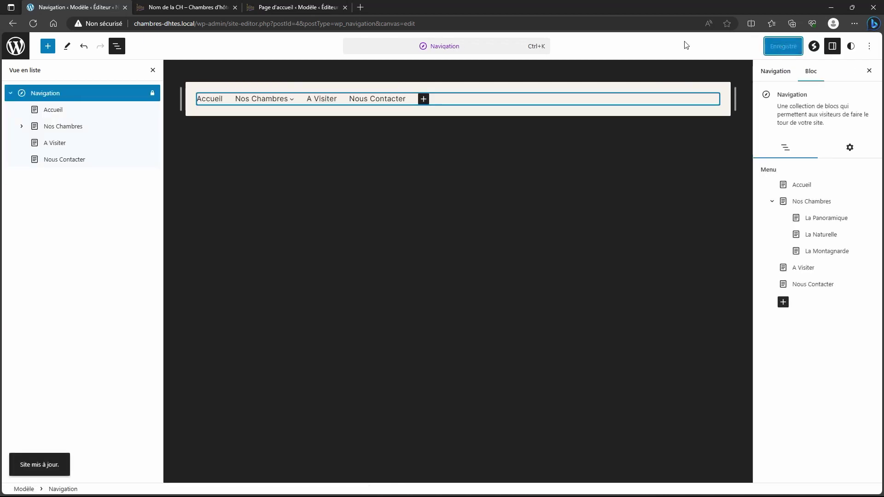
# Step: Leave the navigation menu and open the site's global styles to examine the layout dimensions
pyautogui.click(16, 46)
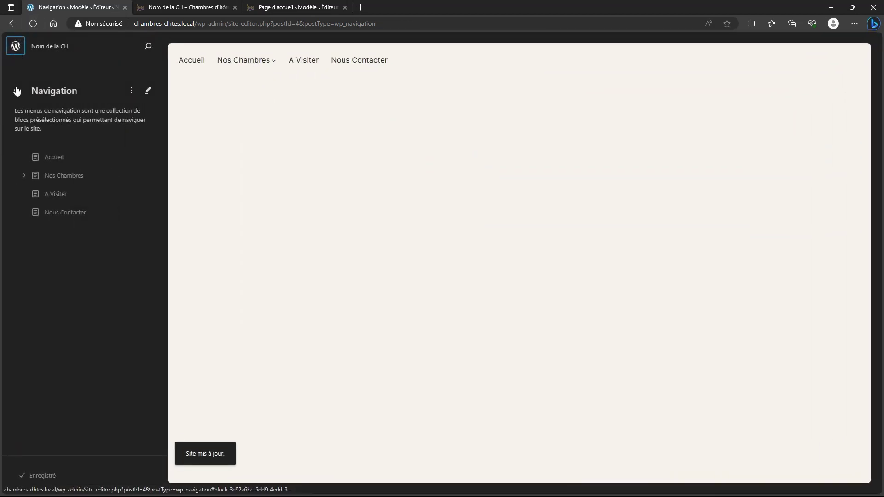
pyautogui.click(17, 93)
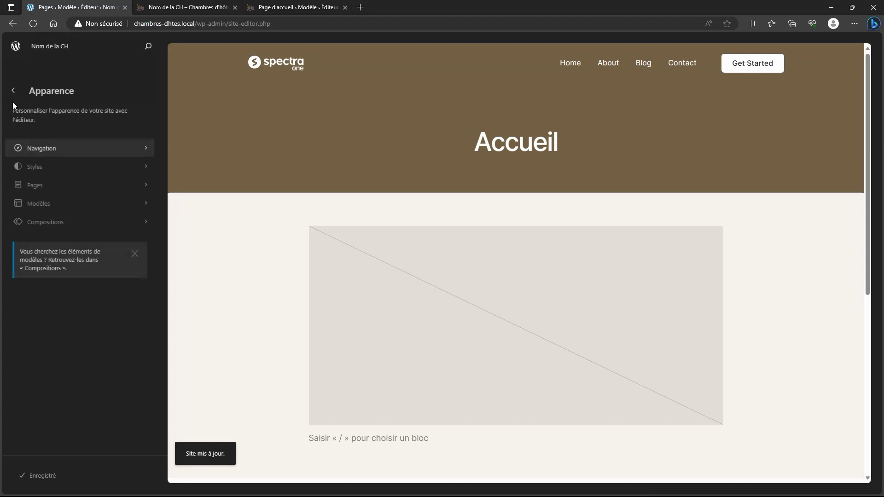
pyautogui.click(148, 166)
pyautogui.click(147, 90)
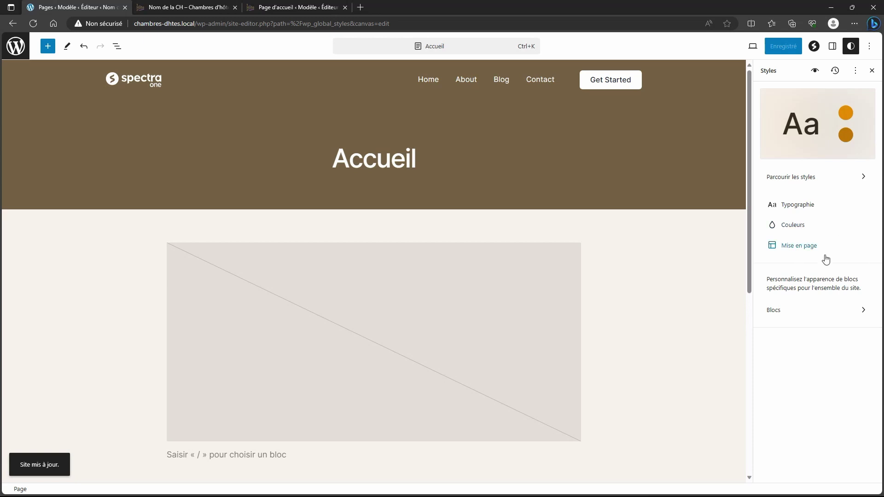
pyautogui.click(807, 247)
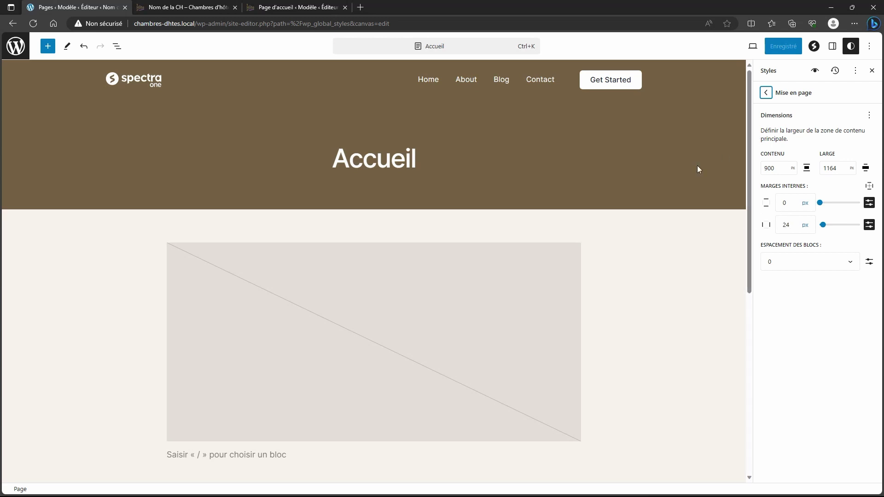
# Step: Examine the detailed list of theme colours in the global styles palette
pyautogui.click(766, 93)
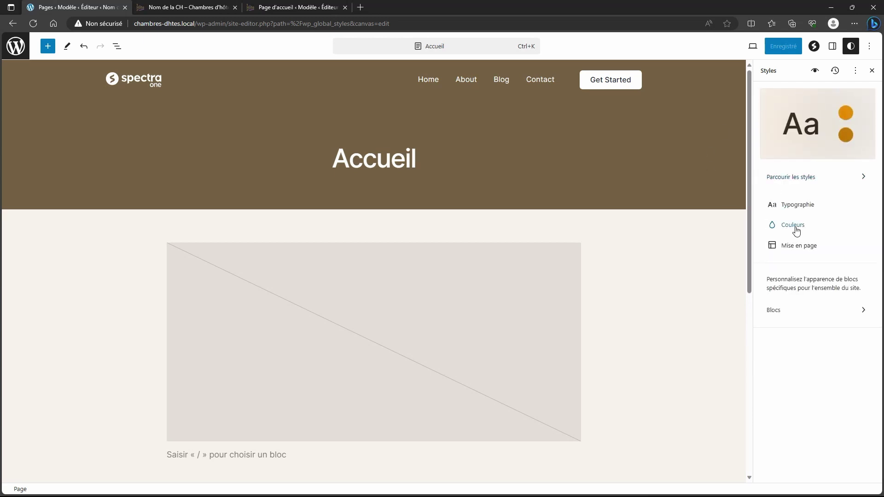
pyautogui.click(793, 226)
pyautogui.click(852, 158)
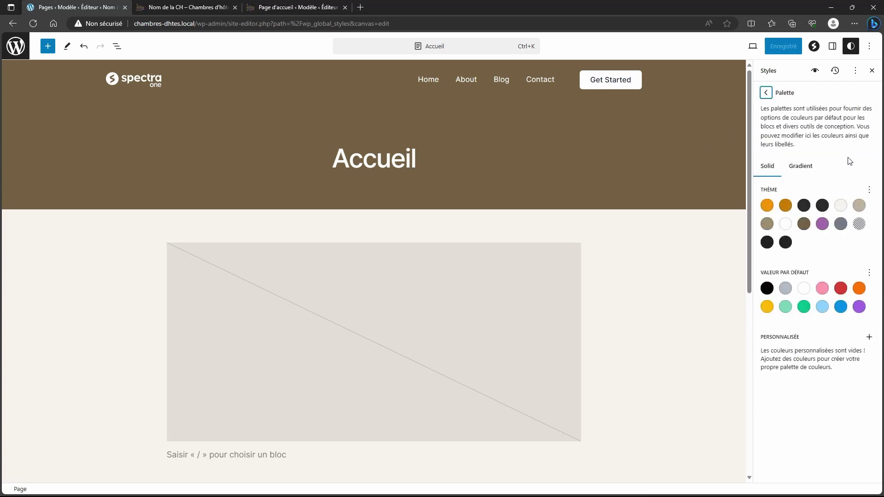
pyautogui.click(869, 190)
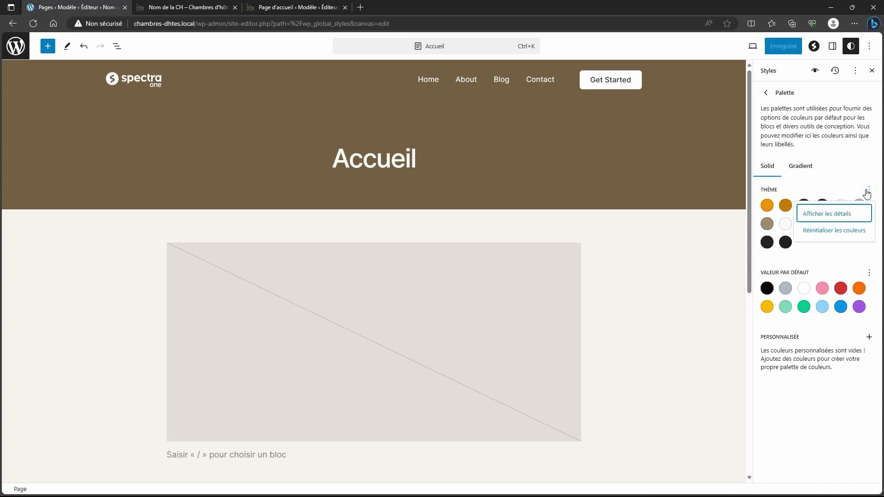
pyautogui.click(835, 212)
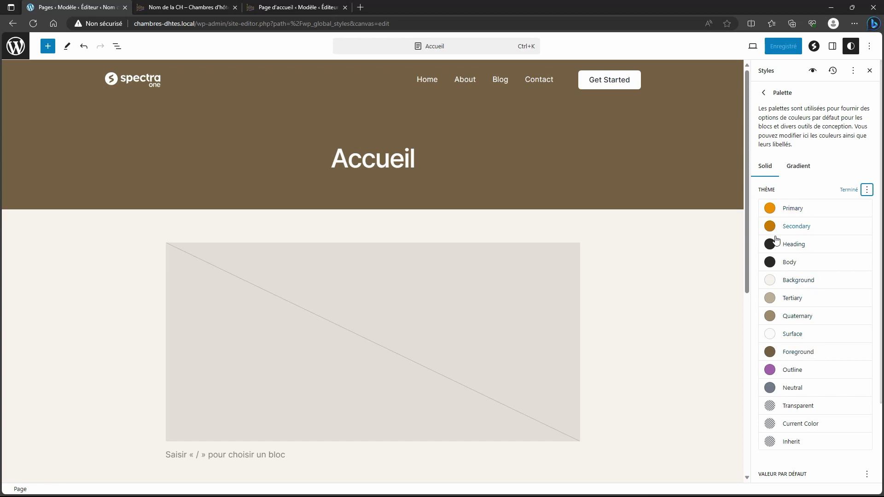
pyautogui.click(849, 189)
# Step: Leave the styles and look through the lists of the site's pages and templates
pyautogui.click(11, 48)
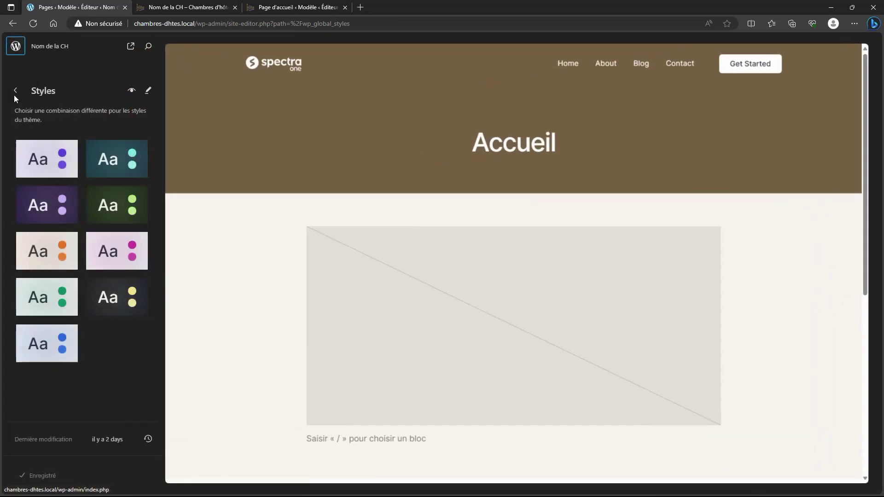
pyautogui.click(16, 91)
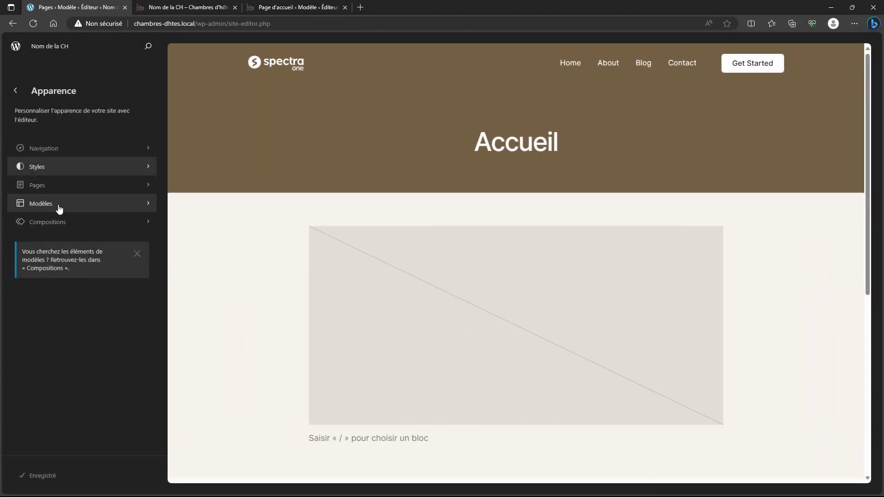
pyautogui.click(40, 186)
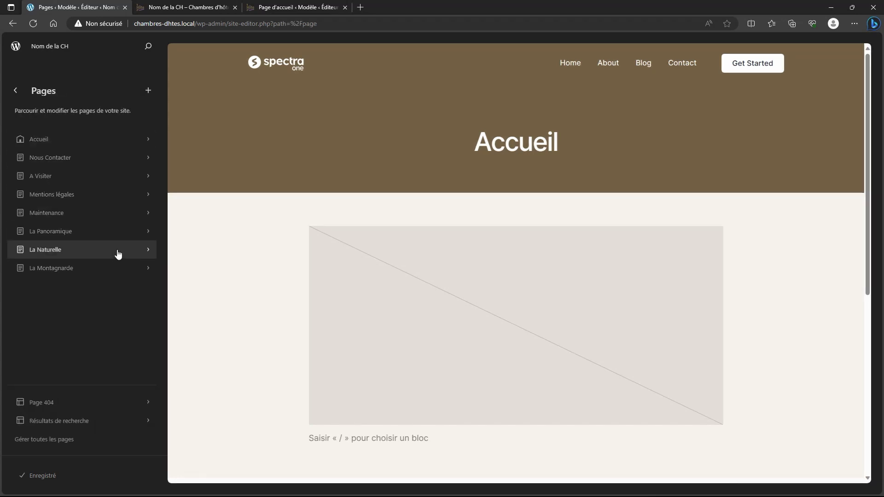
pyautogui.click(17, 91)
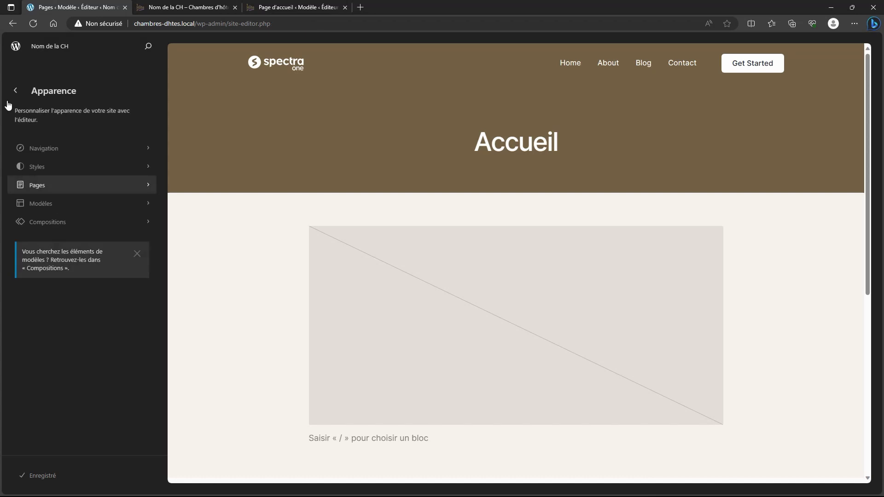
pyautogui.click(46, 206)
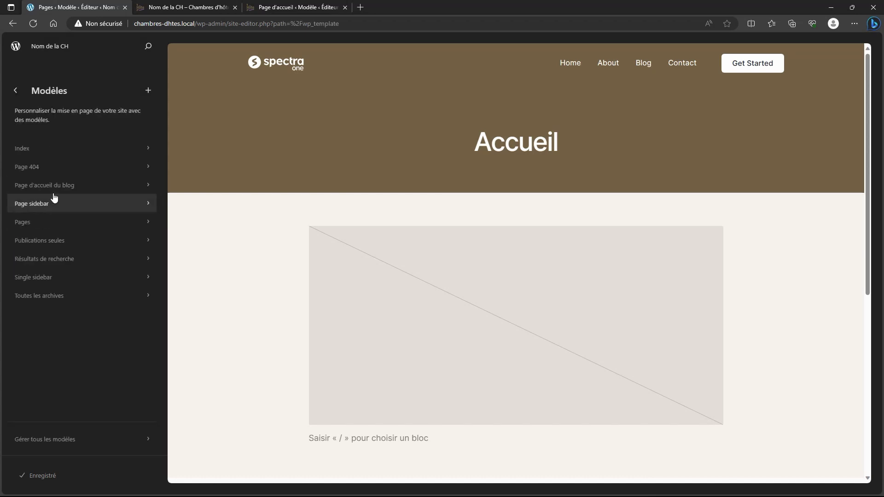
pyautogui.click(17, 91)
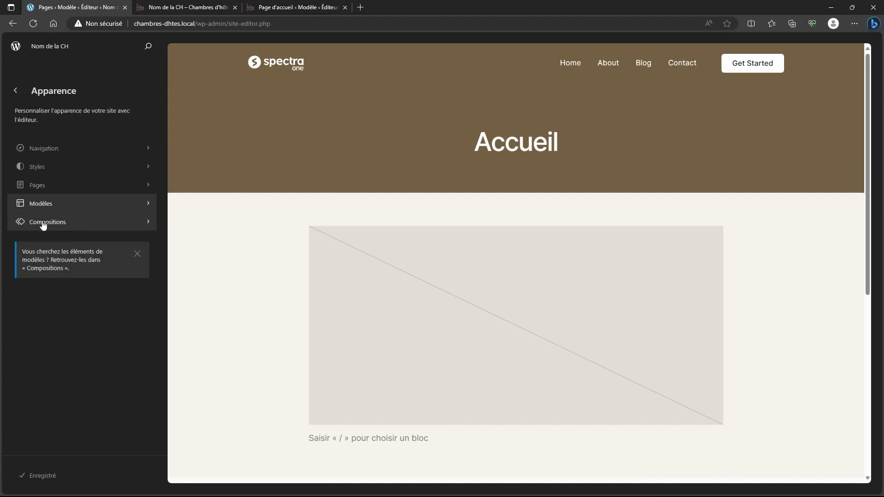
# Step: Open the Header template part from the En-tête compositions for editing
pyautogui.click(43, 223)
pyautogui.click(79, 348)
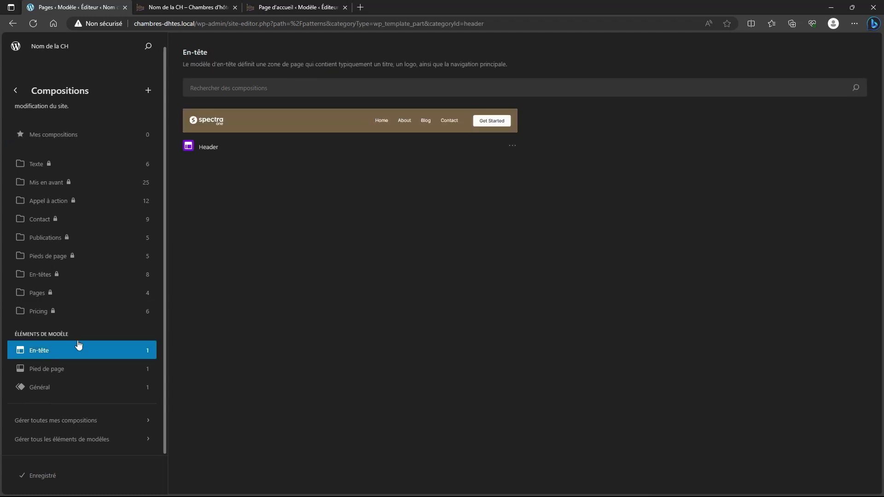
pyautogui.click(286, 126)
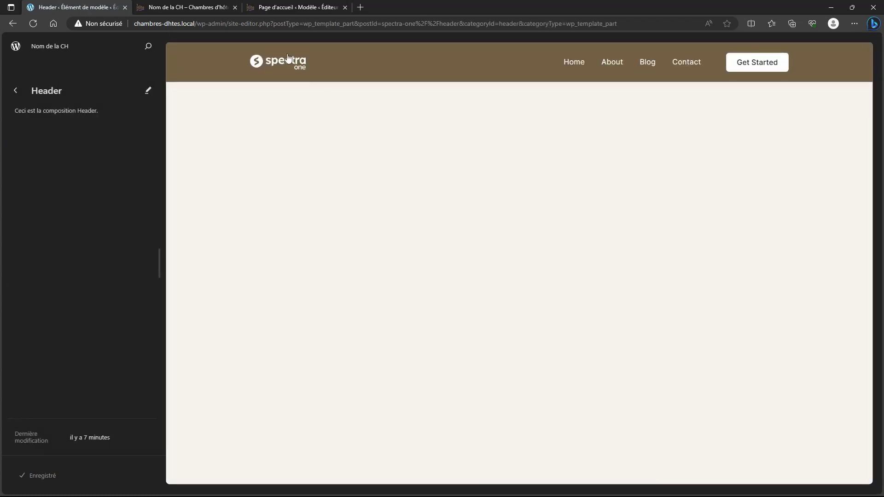
pyautogui.click(147, 91)
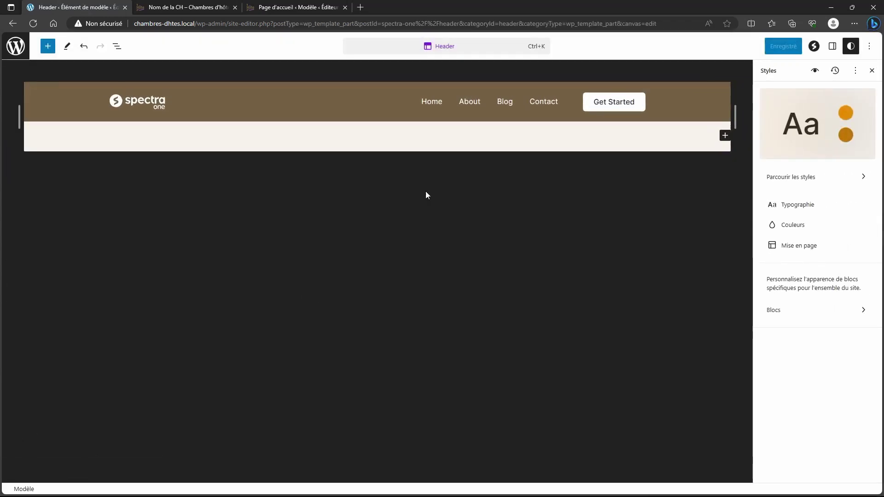
# Step: Add a Logo du site block after the Spectra One image in the header's row
pyautogui.click(117, 47)
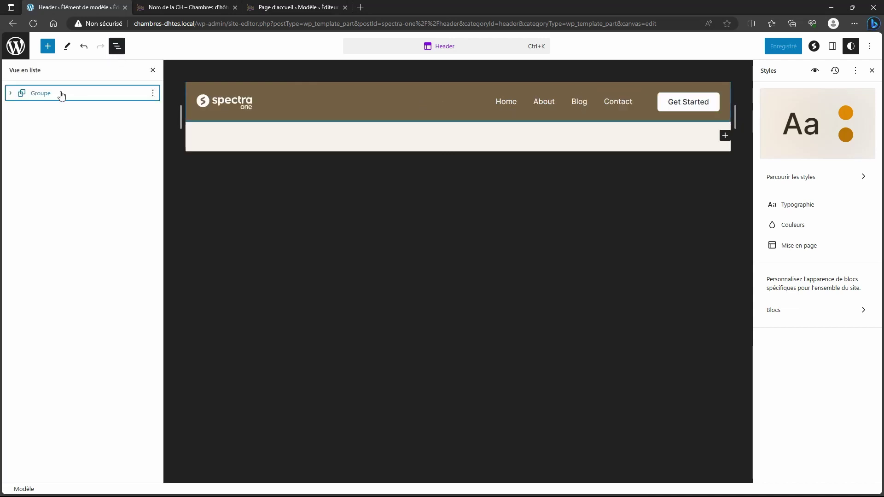
pyautogui.click(11, 94)
pyautogui.click(22, 111)
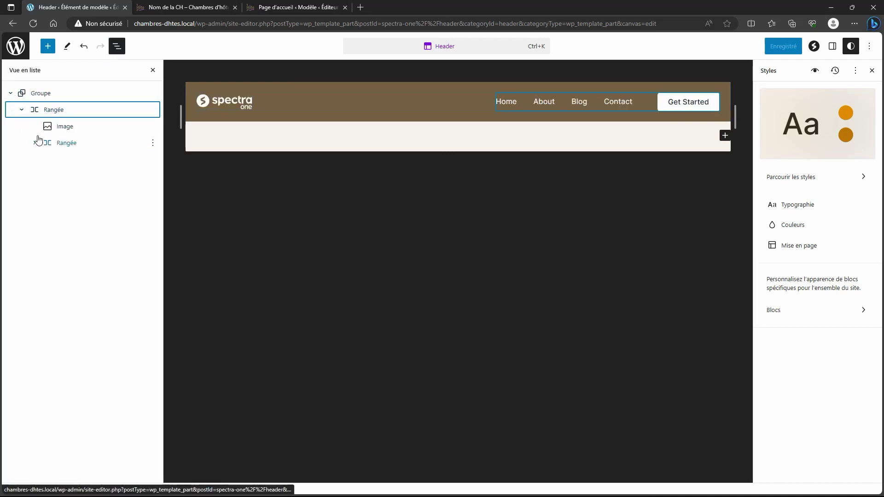
pyautogui.click(65, 126)
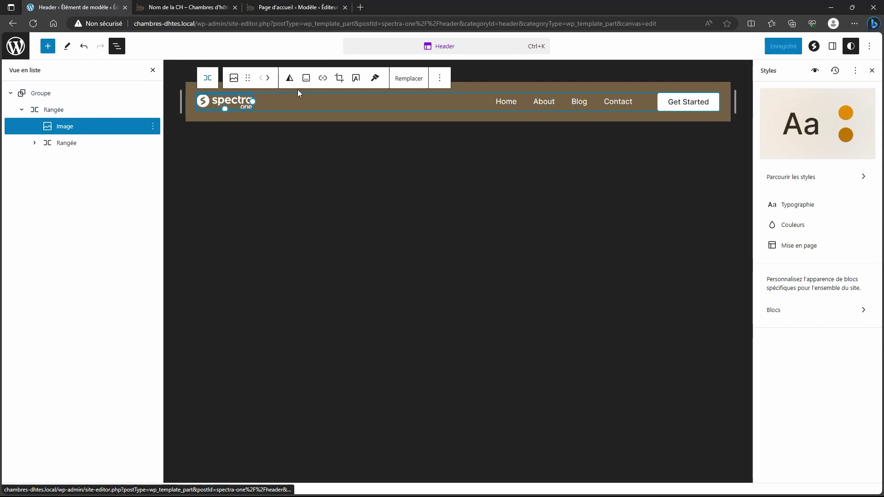
pyautogui.click(153, 127)
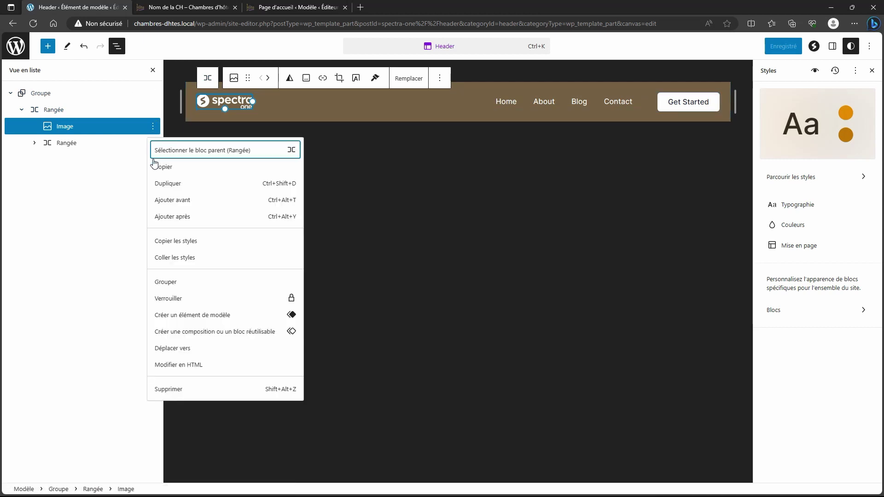
pyautogui.click(184, 215)
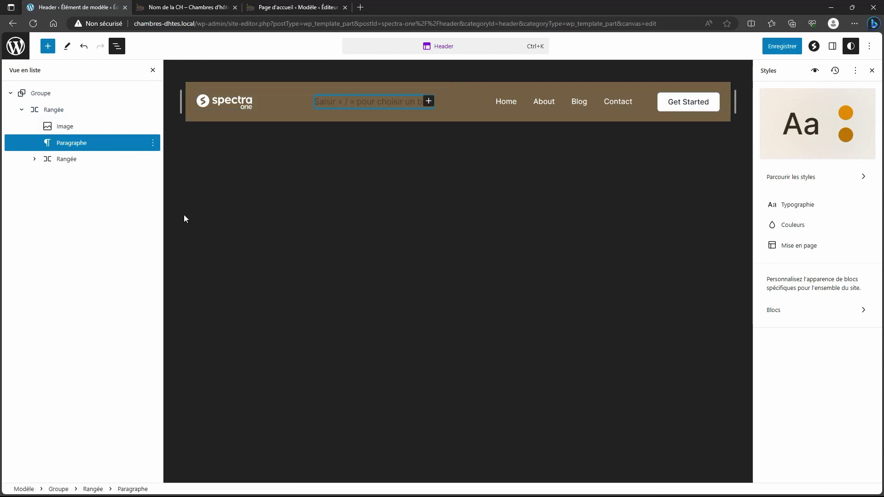
pyautogui.write('/logo')
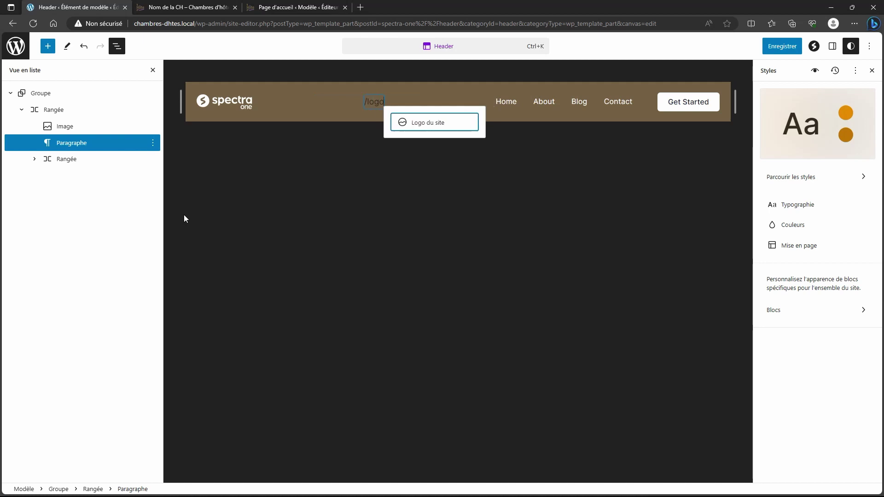
pyautogui.click(423, 124)
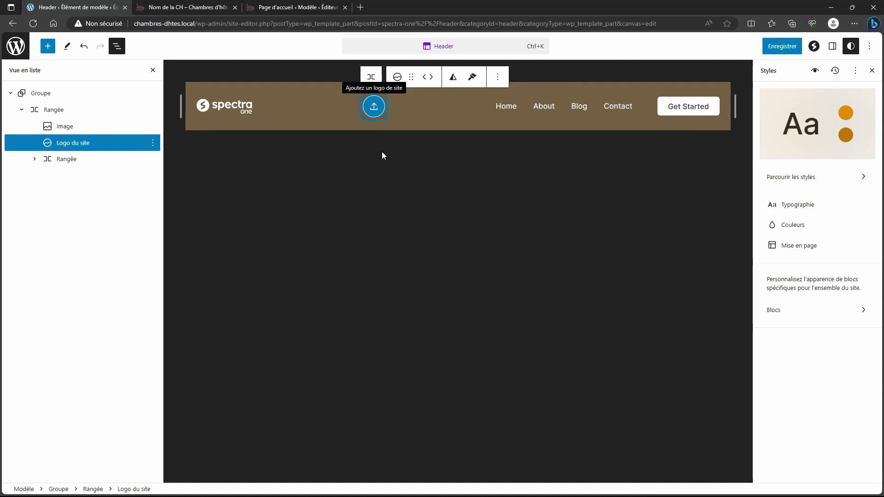
# Step: Delete the Spectra One image block from the header's row
pyautogui.click(75, 130)
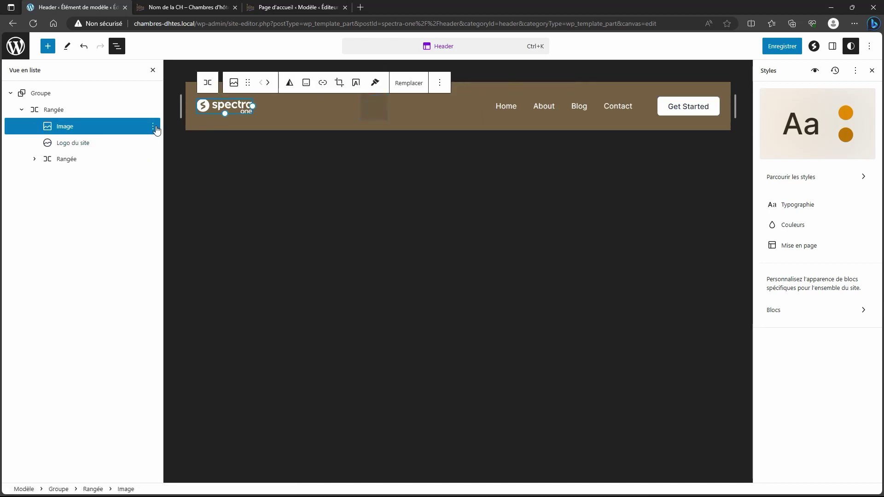
pyautogui.click(153, 126)
pyautogui.click(174, 390)
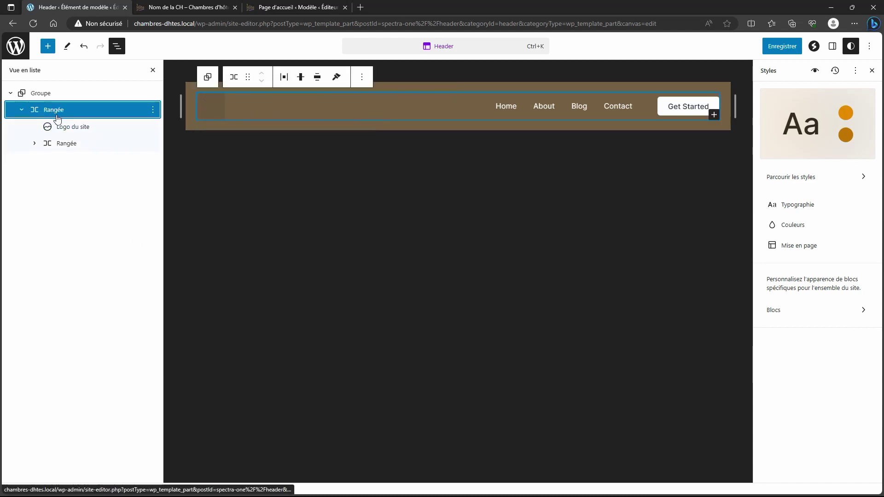
# Step: Delete the Boutons block holding the Get Started button from the header's inner row
pyautogui.click(46, 148)
pyautogui.click(34, 147)
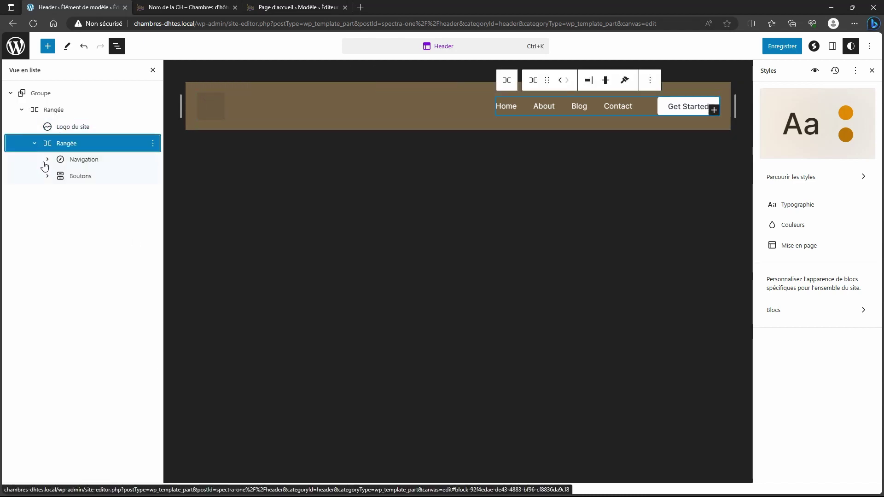
pyautogui.click(74, 178)
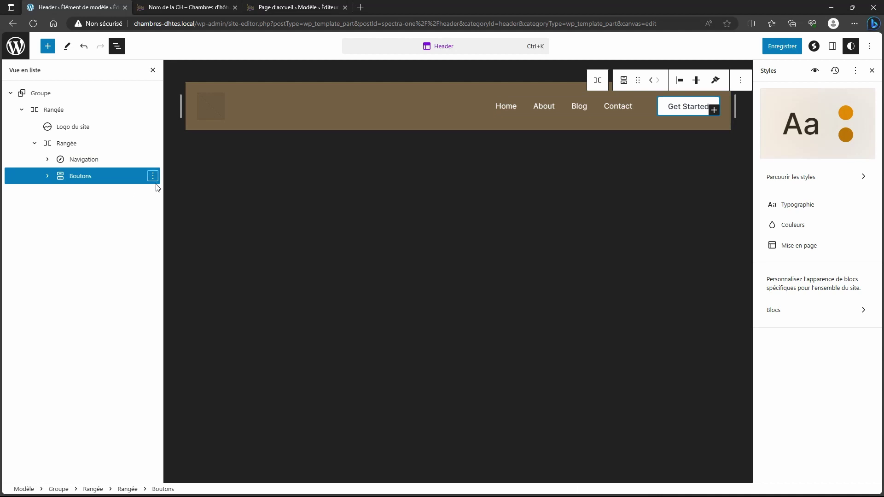
pyautogui.click(153, 176)
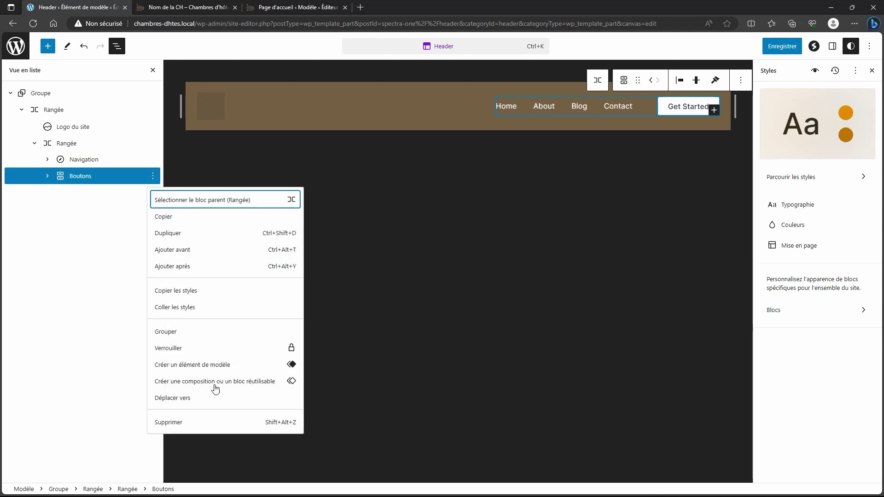
pyautogui.click(168, 422)
# Step: Delete the placeholder links Home, About, Blog and Contact from the header's Navigation block
pyautogui.click(47, 160)
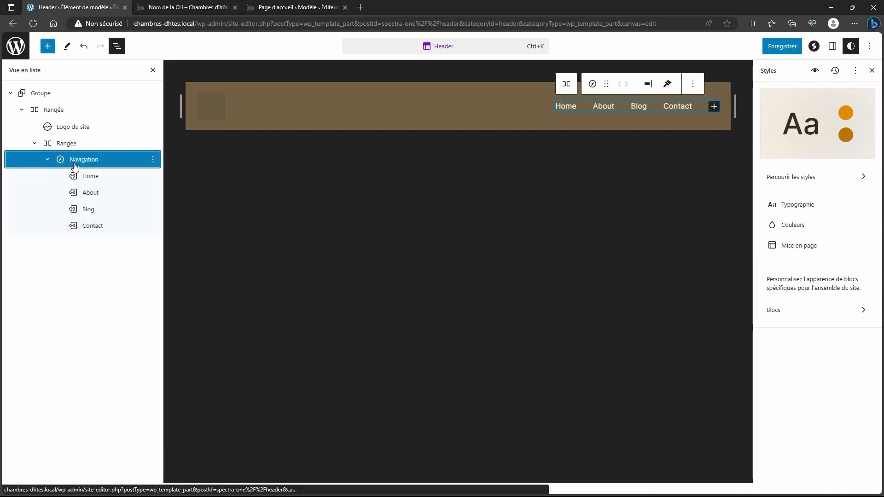
pyautogui.click(85, 176)
pyautogui.keyDown('shift'); pyautogui.click(90, 228); pyautogui.keyUp('shift')
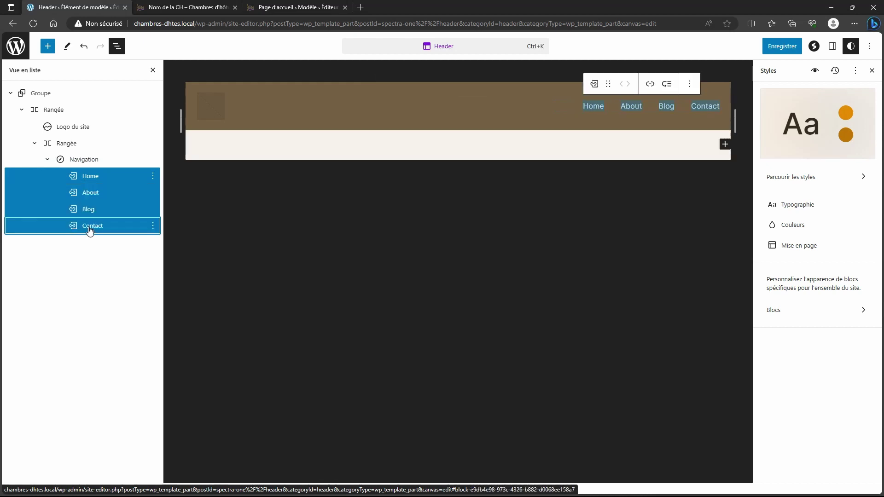
pyautogui.press('Delete')
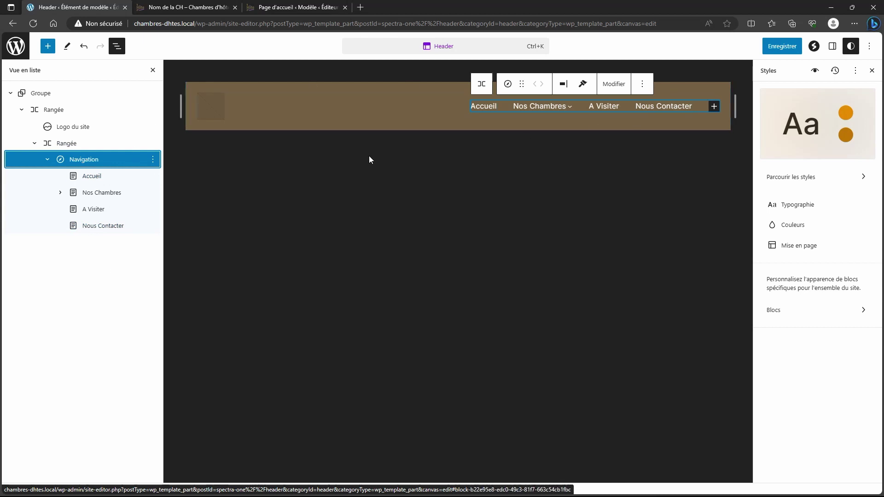
# Step: Set the background of the header's outer Groupe block to the theme colour Tertiary (#BBAE9A)
pyautogui.click(44, 94)
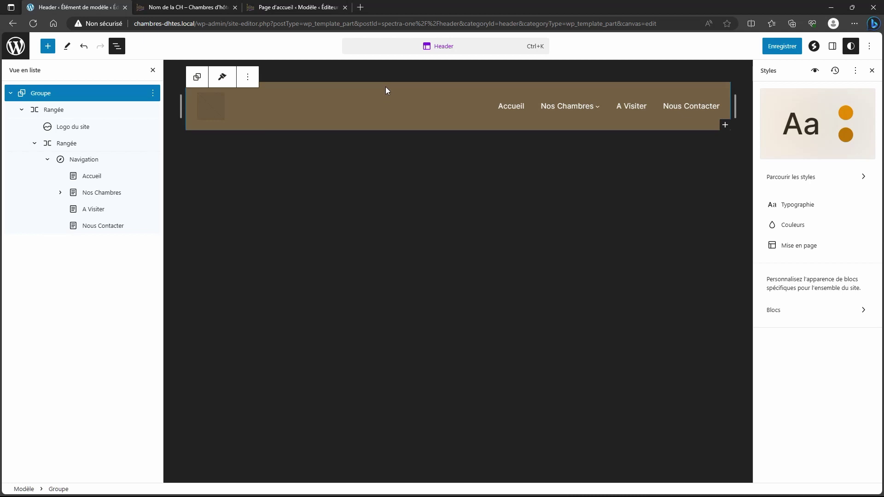
pyautogui.click(833, 46)
pyautogui.click(847, 163)
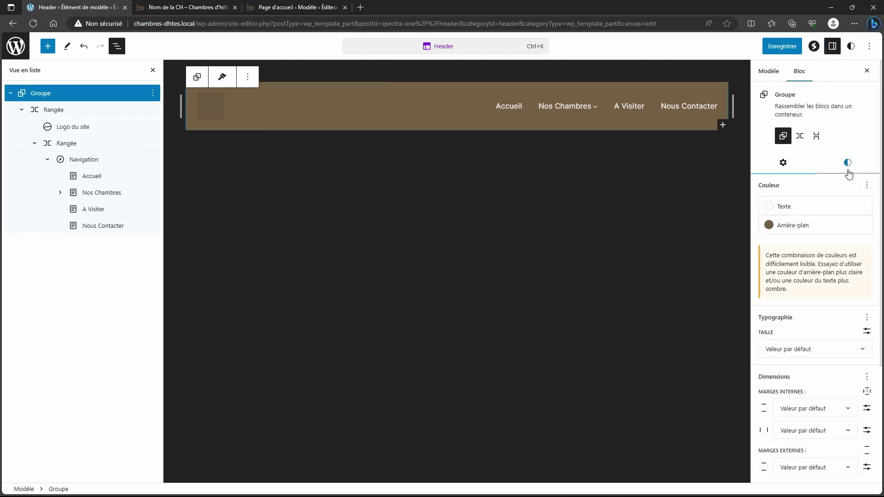
pyautogui.click(796, 226)
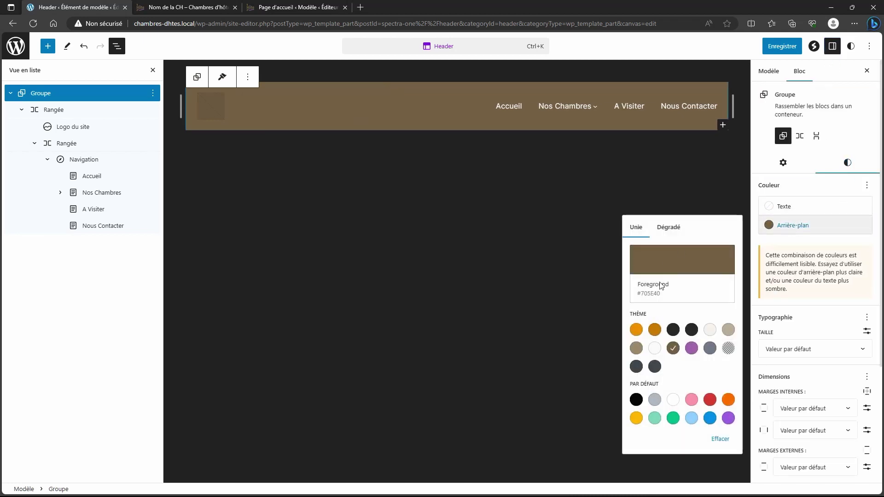
pyautogui.click(728, 330)
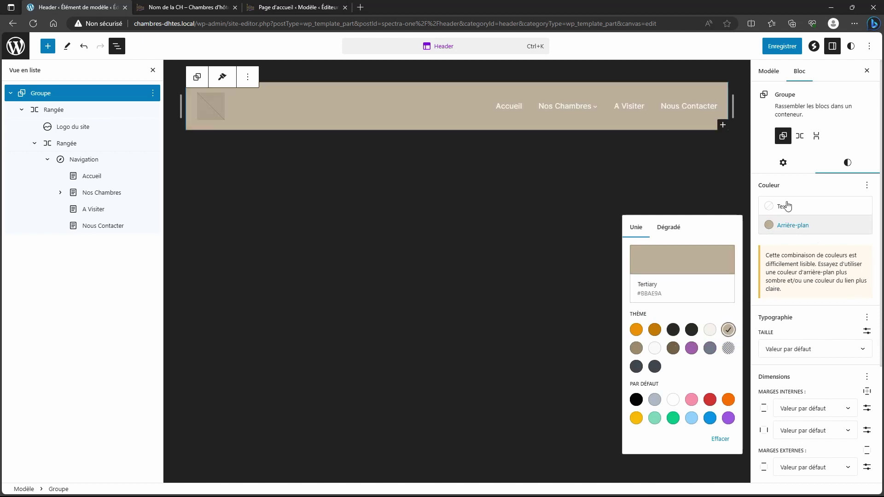
# Step: Set the text colour of the header's Navigation block to the theme colour Heading (#262520)
pyautogui.click(93, 160)
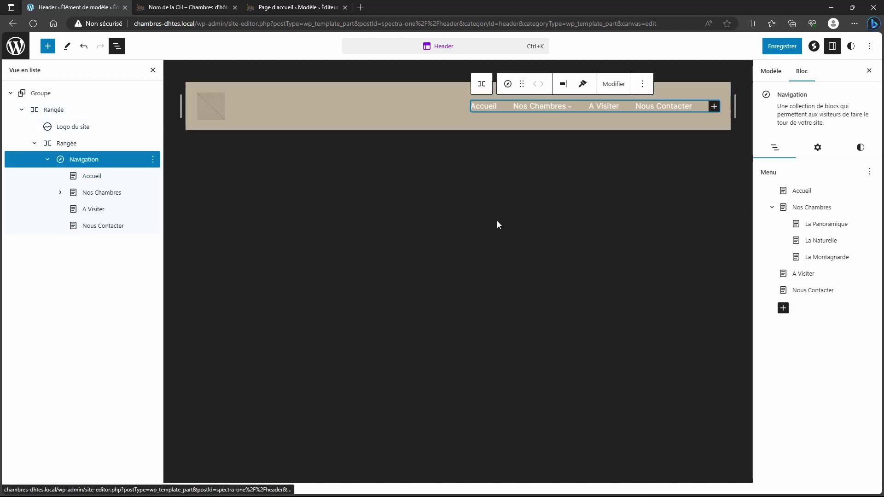
pyautogui.click(860, 147)
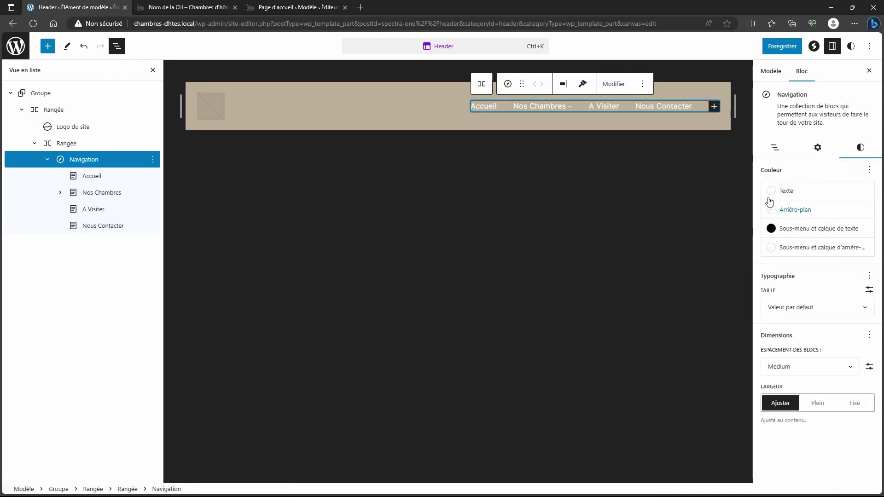
pyautogui.click(771, 193)
pyautogui.click(675, 274)
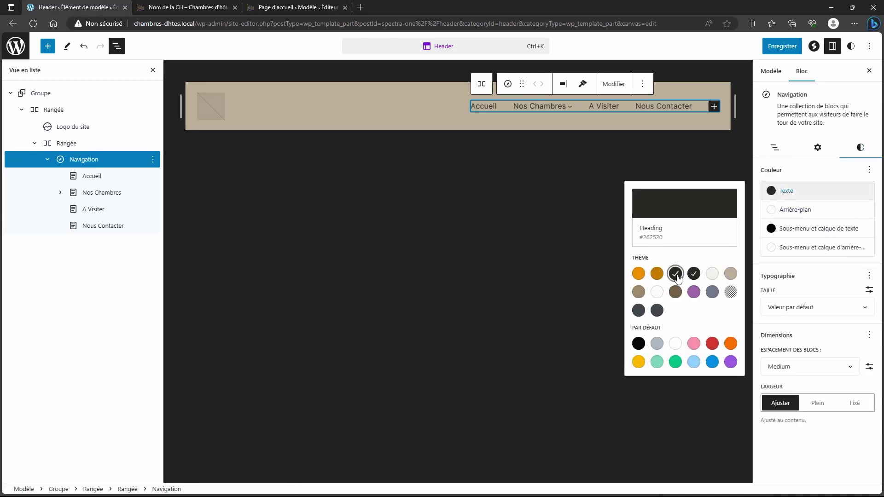
pyautogui.click(840, 133)
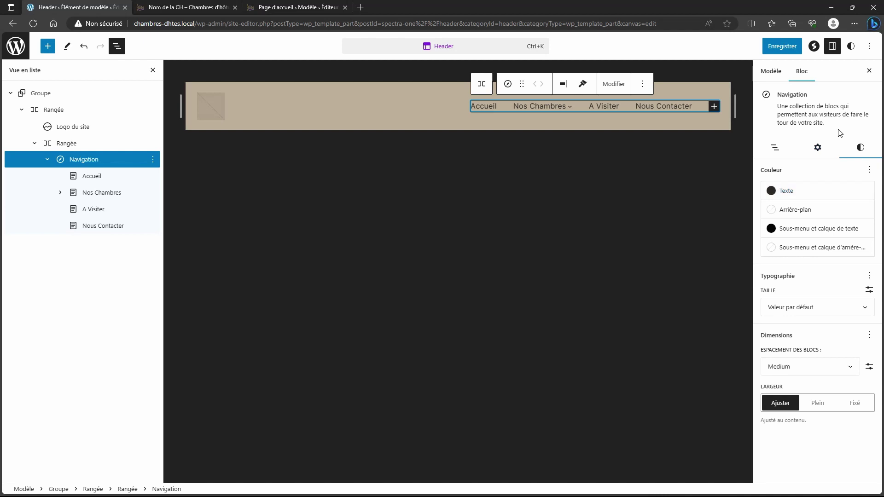
# Step: Use Logo-Chambre.png from the media library as the site logo and save the header changes
pyautogui.click(65, 127)
pyautogui.click(211, 110)
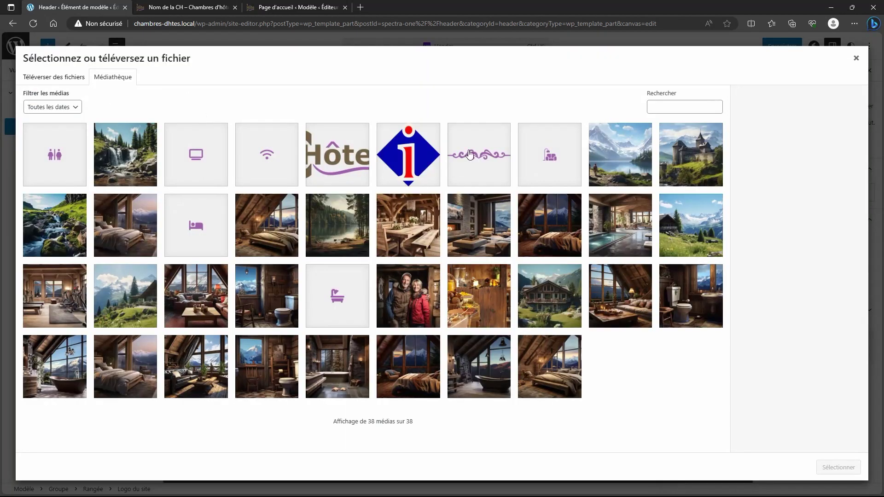
pyautogui.click(340, 161)
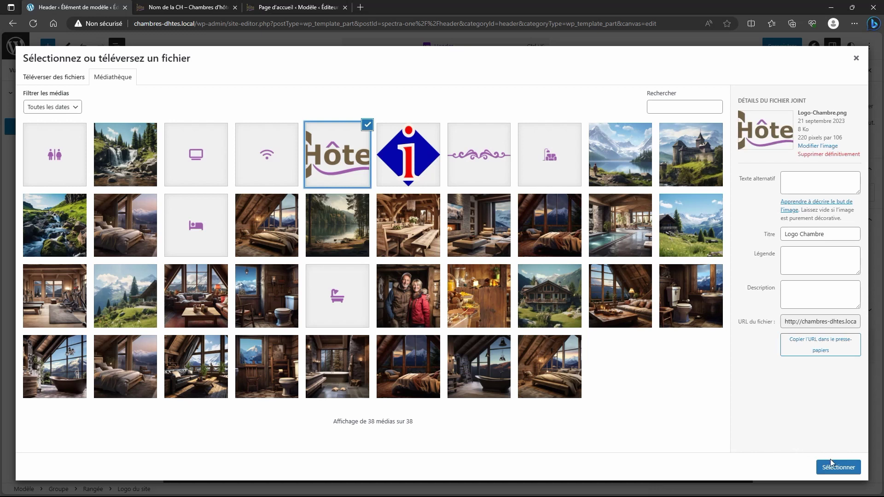
pyautogui.click(839, 467)
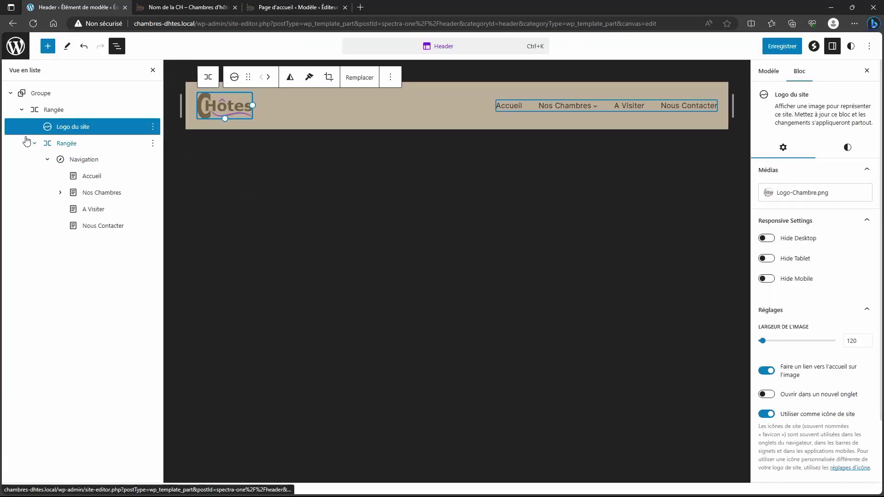
pyautogui.click(782, 46)
pyautogui.click(783, 46)
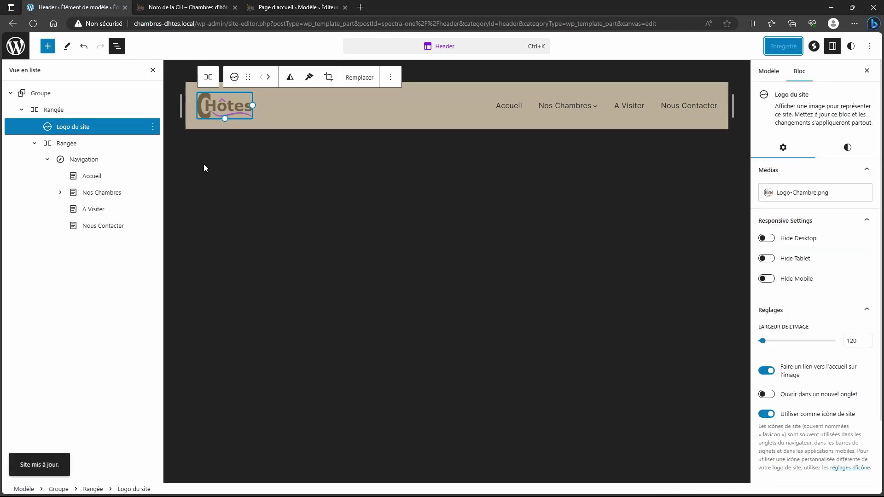
# Step: Examine the colour, typography, dimension and border settings of the header's outer Groupe block
pyautogui.click(41, 93)
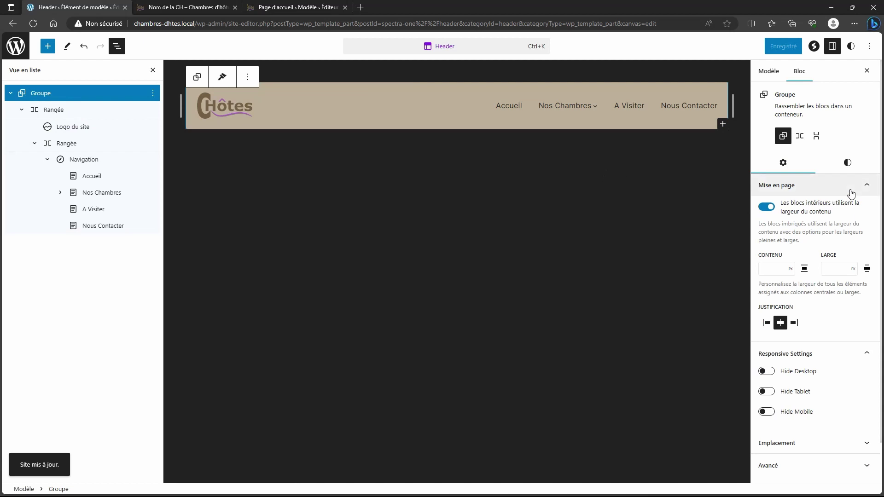
pyautogui.click(850, 165)
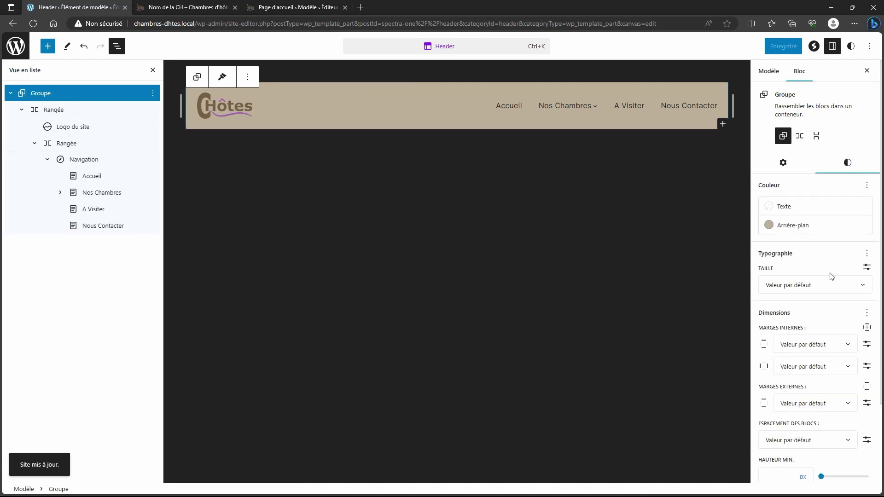
pyautogui.scroll(-3, 831, 276)
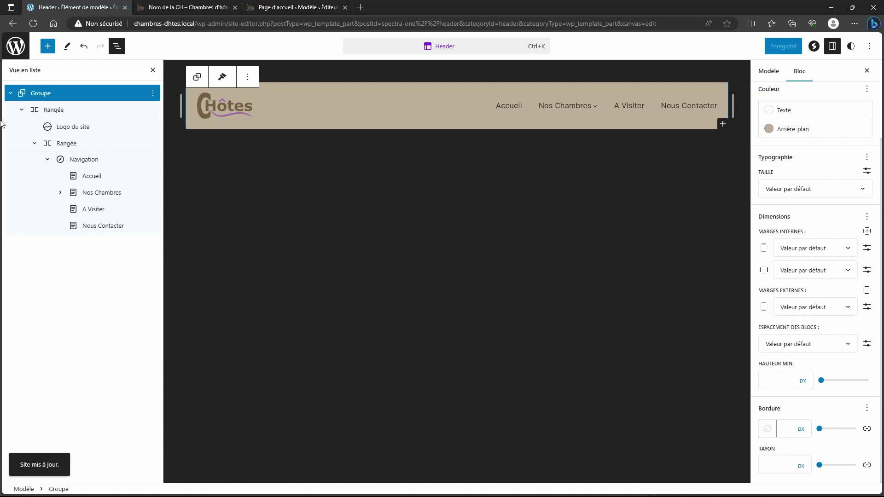
# Step: Leave the header and open the Footer template part from the Pied de page compositions for editing, with its block list displayed
pyautogui.click(14, 49)
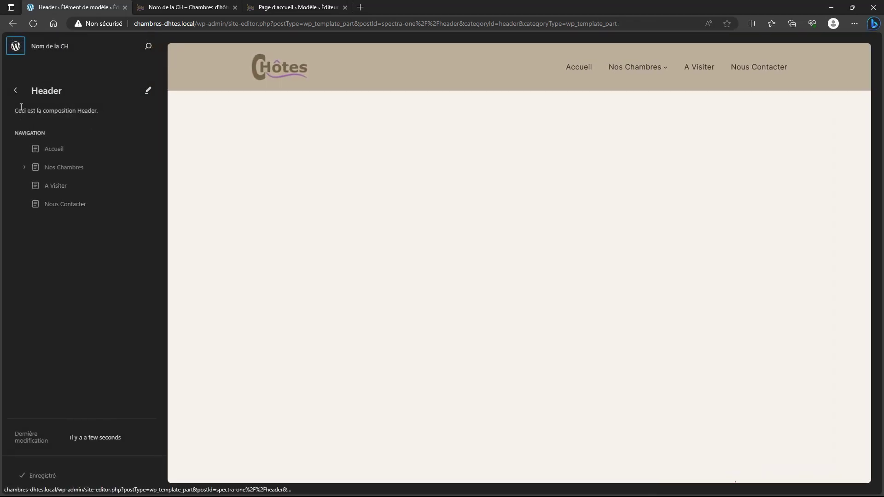
pyautogui.click(16, 93)
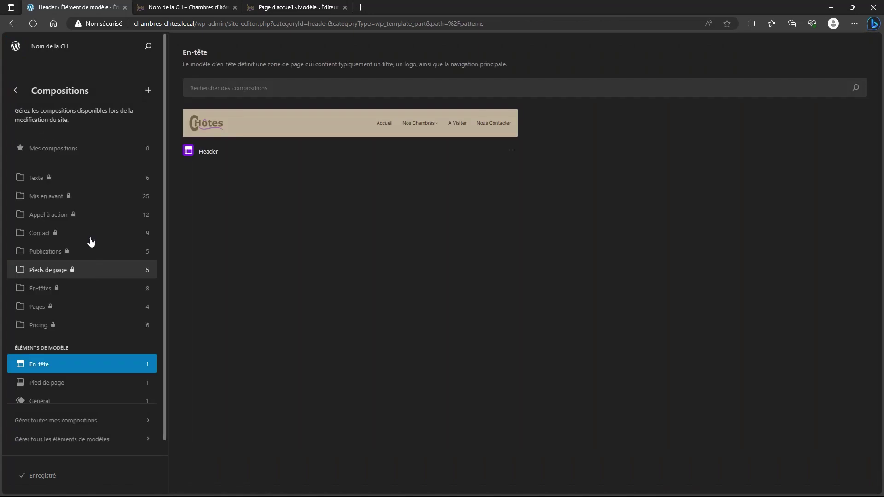
pyautogui.click(52, 388)
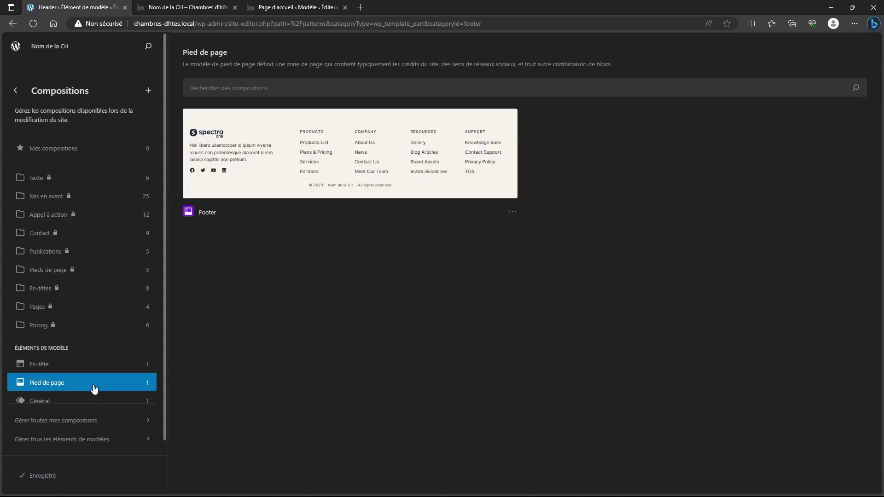
pyautogui.click(350, 161)
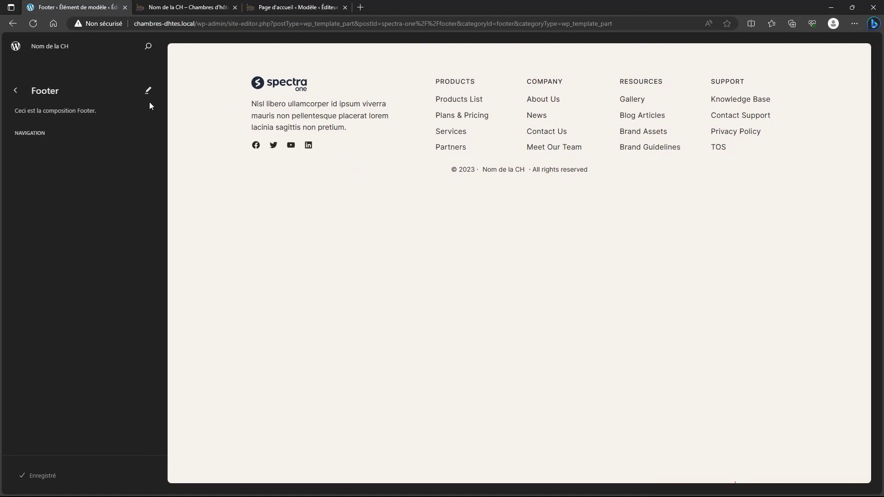
pyautogui.click(148, 90)
pyautogui.click(117, 46)
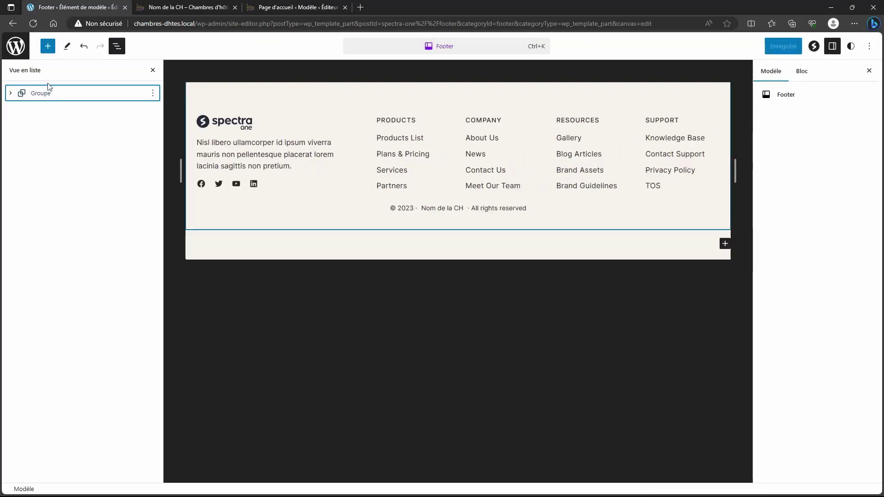
# Step: Delete the existing Groupe block holding all of the footer's content
pyautogui.click(41, 94)
pyautogui.click(153, 94)
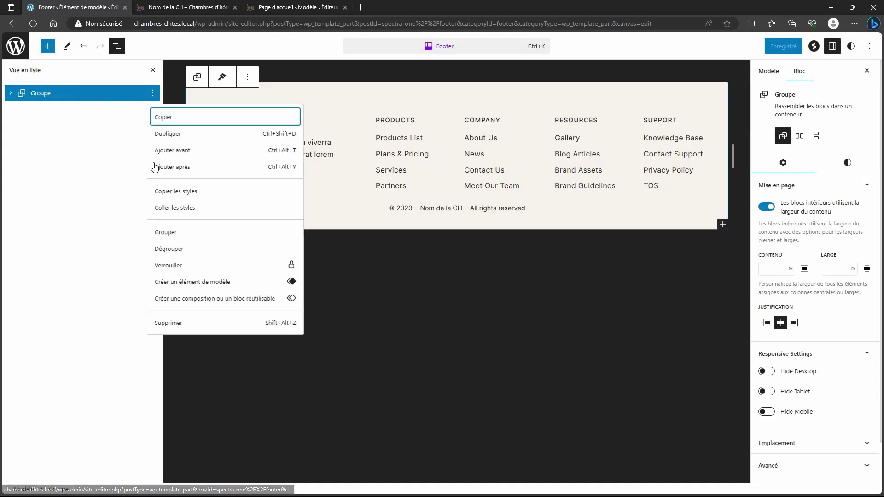
pyautogui.click(169, 322)
# Step: Add two Spectra Conteneur blocks to the empty footer, one below the other, each with the single-column layout
pyautogui.click(48, 46)
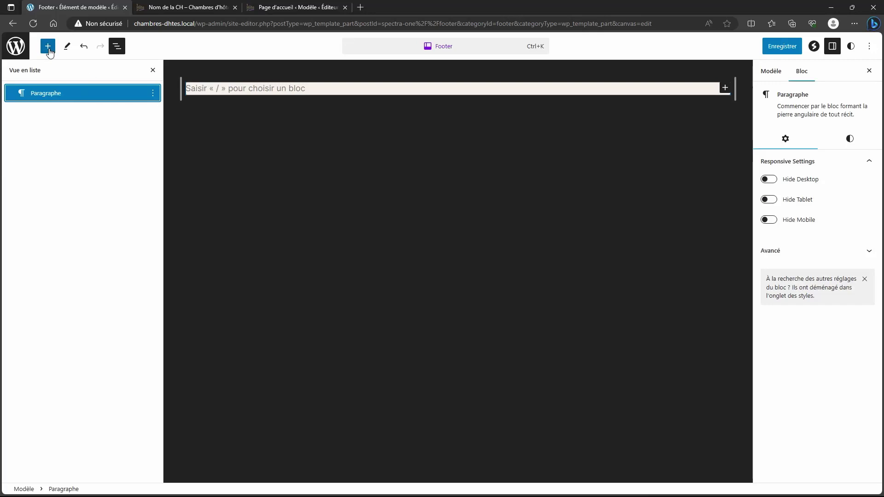
pyautogui.click(31, 156)
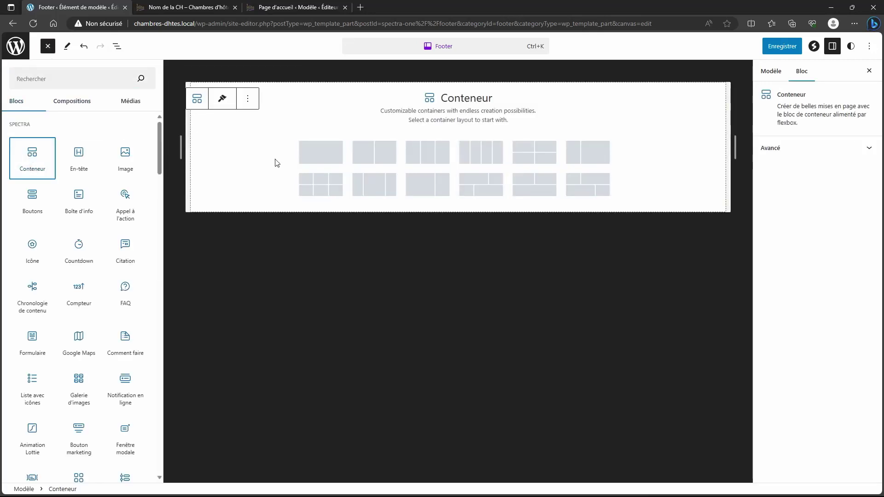
pyautogui.click(195, 157)
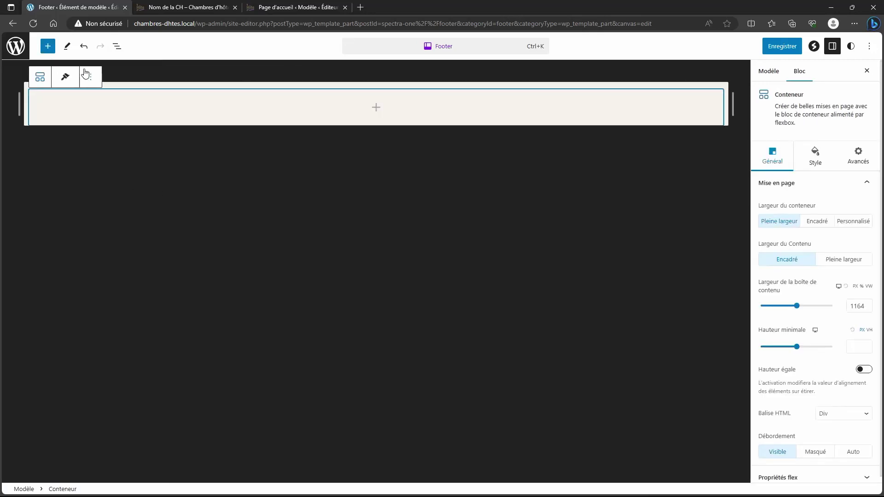
pyautogui.click(48, 46)
pyautogui.click(16, 160)
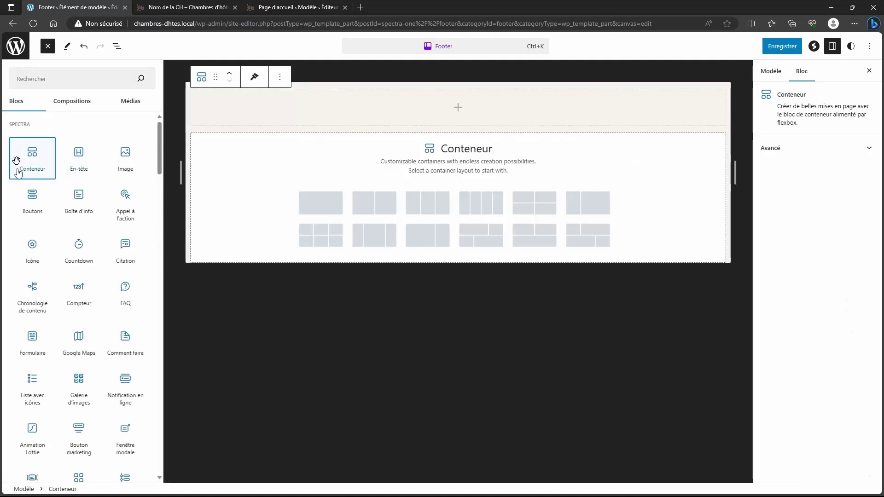
pyautogui.click(209, 215)
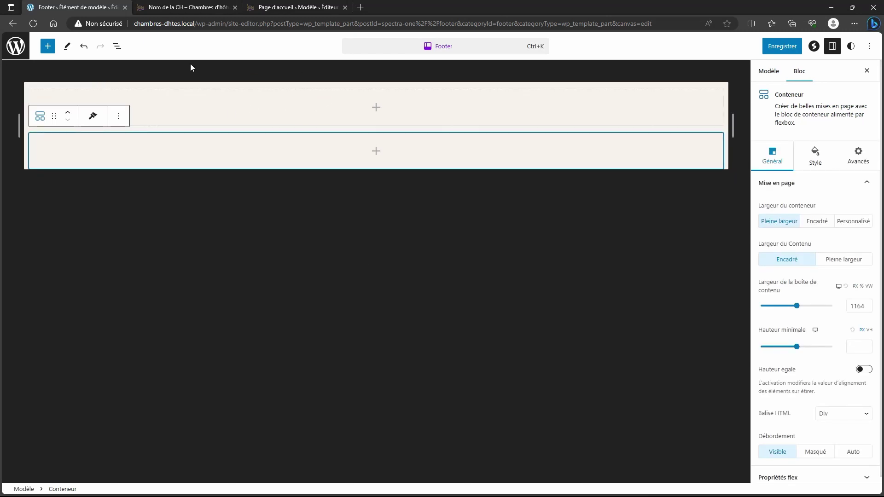
# Step: Insert the Logo du site block into the first Conteneur and centre it
pyautogui.click(116, 46)
pyautogui.click(25, 93)
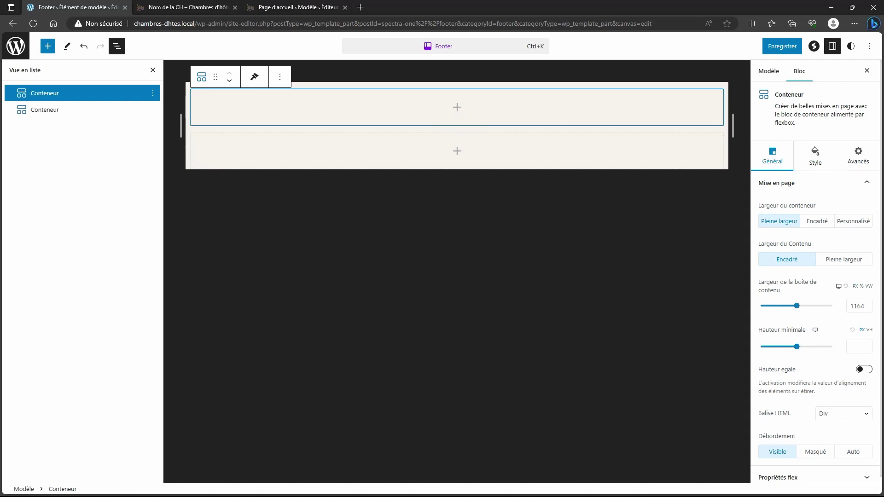
pyautogui.click(456, 109)
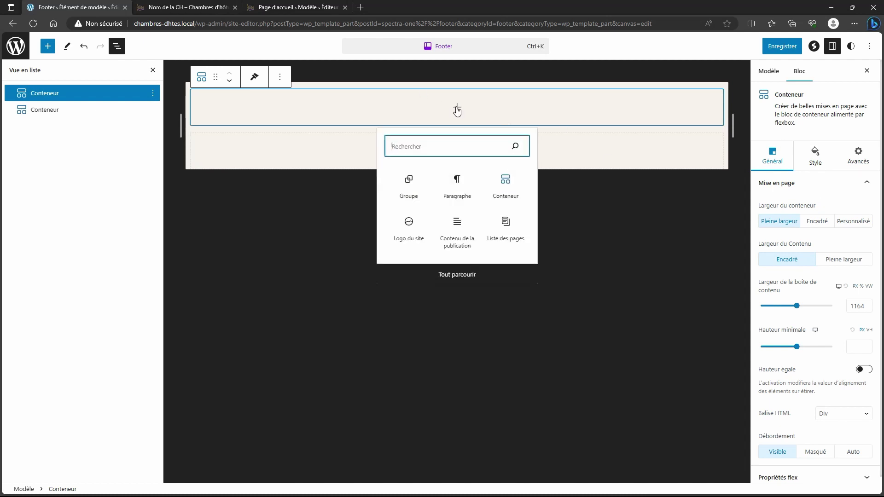
pyautogui.write('logo')
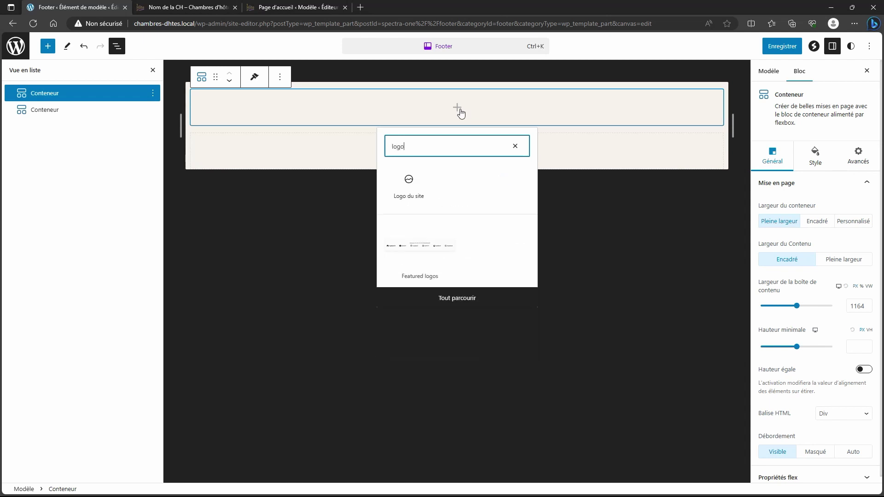
pyautogui.click(409, 181)
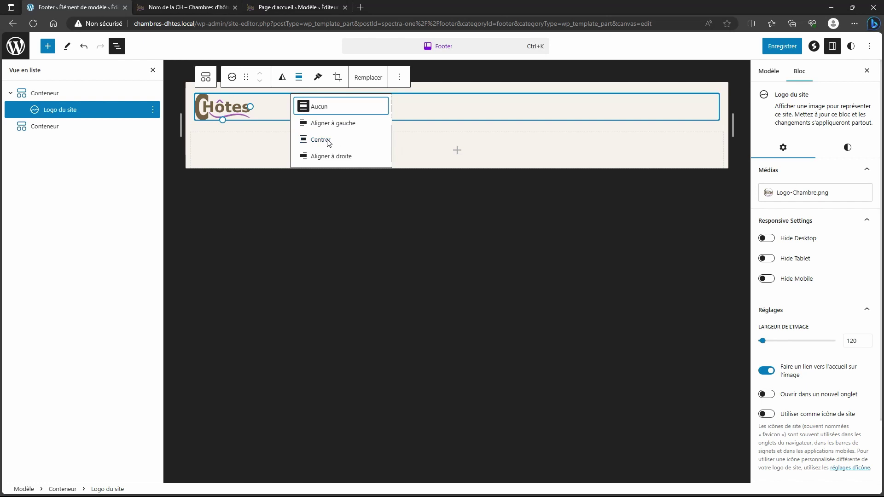
pyautogui.click(328, 139)
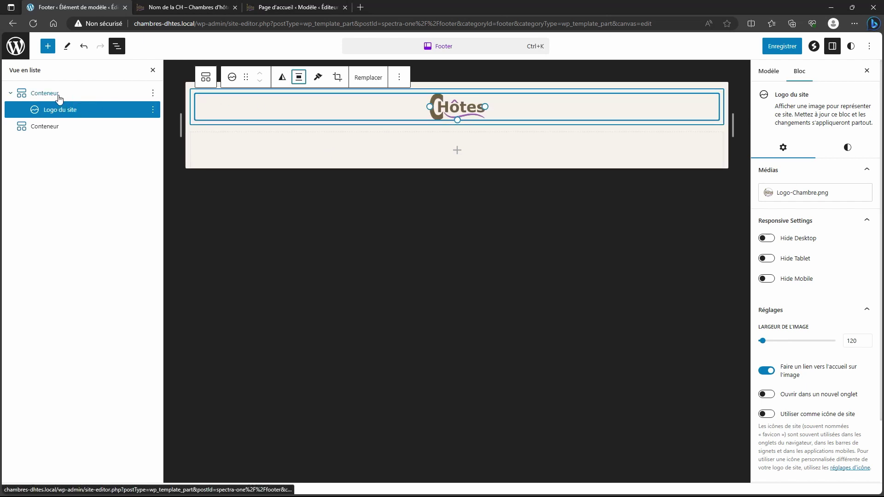
# Step: Add a Spectra Image block directly after the site logo in the first Conteneur
pyautogui.click(152, 110)
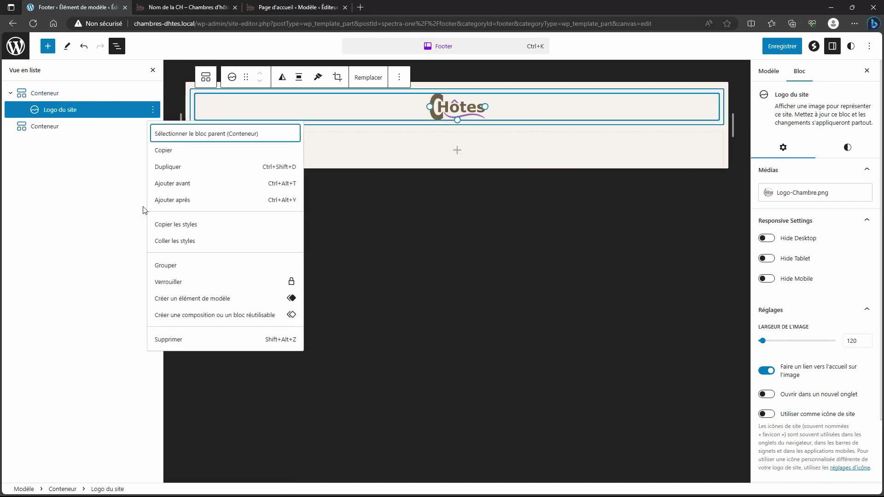
pyautogui.click(186, 200)
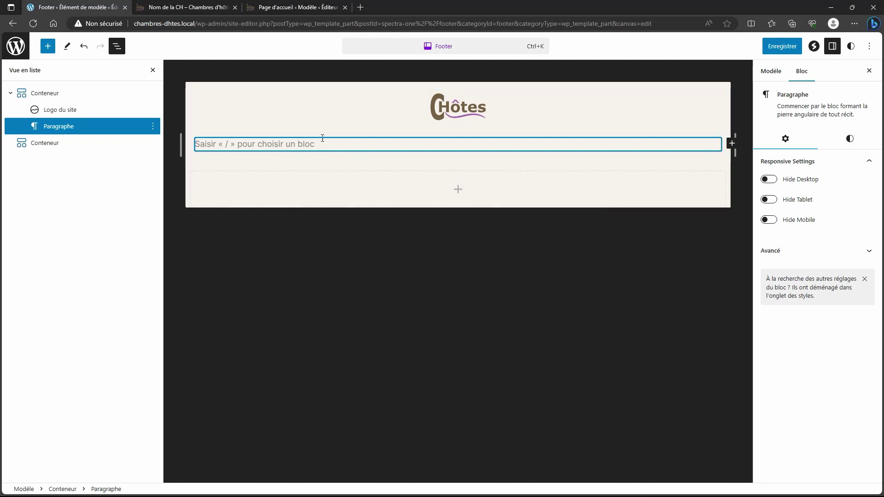
pyautogui.write('/')
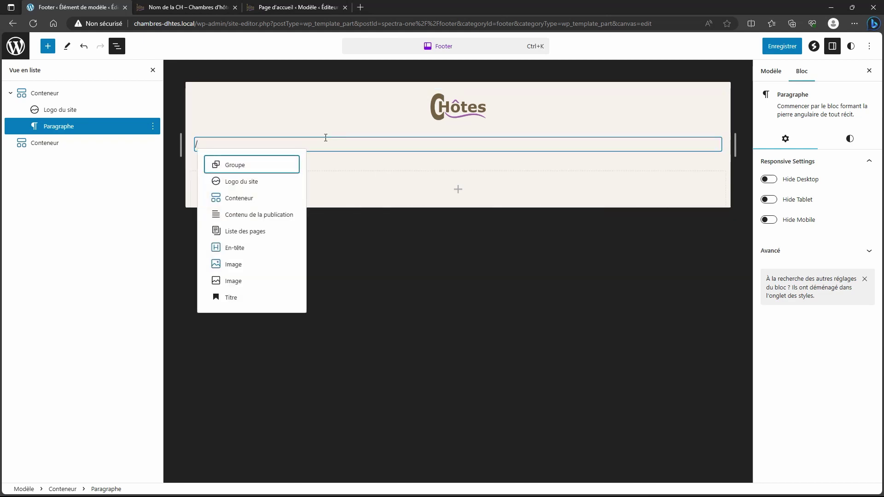
pyautogui.write('ima')
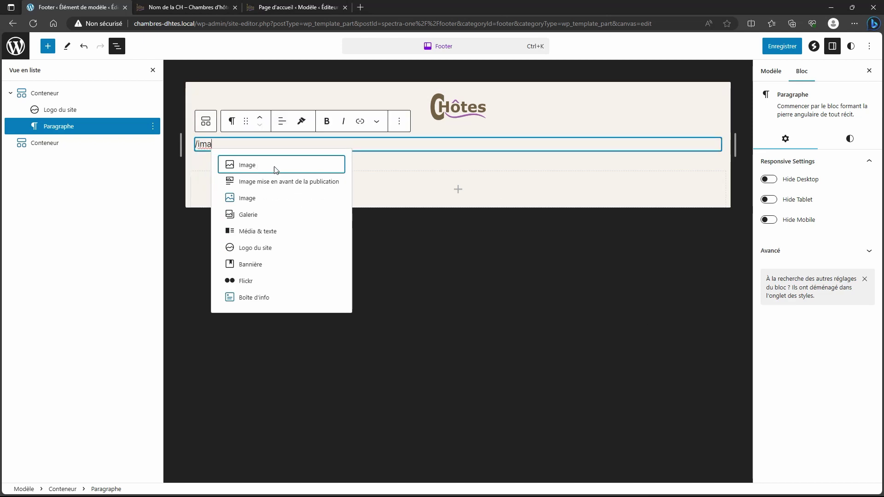
pyautogui.click(246, 199)
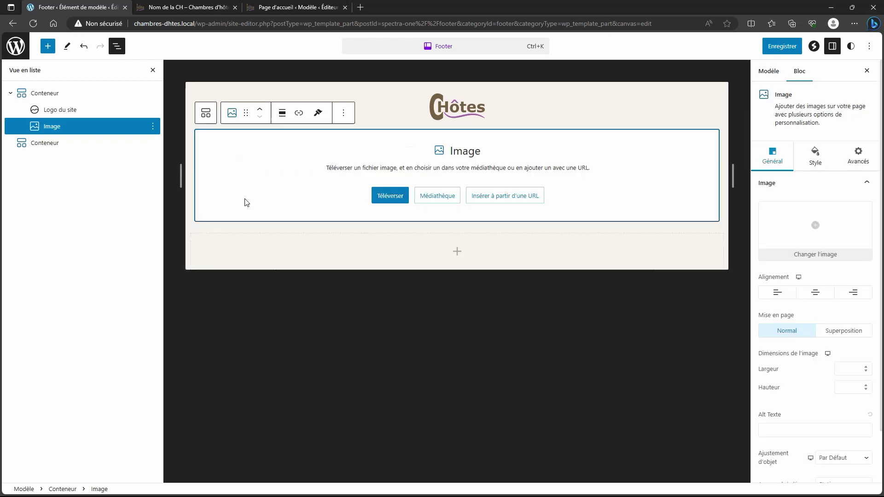
# Step: Use the purple ornamental divider from the media library in the Image block and centre it
pyautogui.click(422, 200)
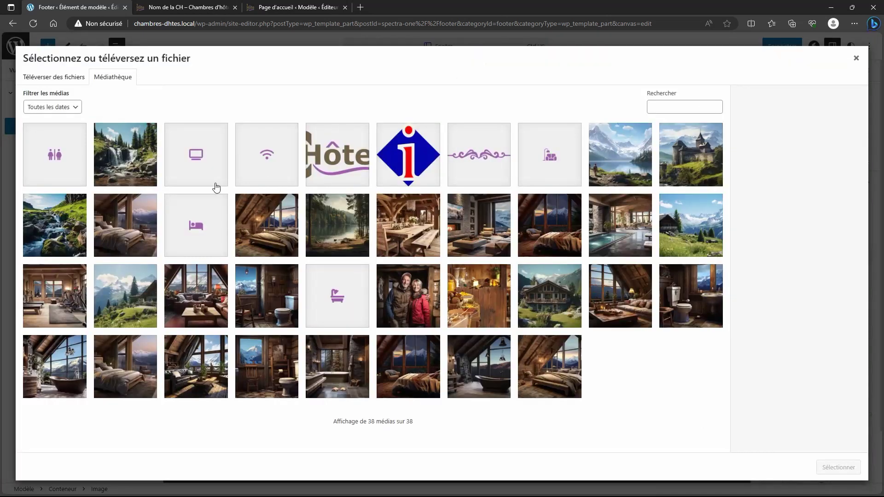
pyautogui.click(484, 159)
pyautogui.click(839, 467)
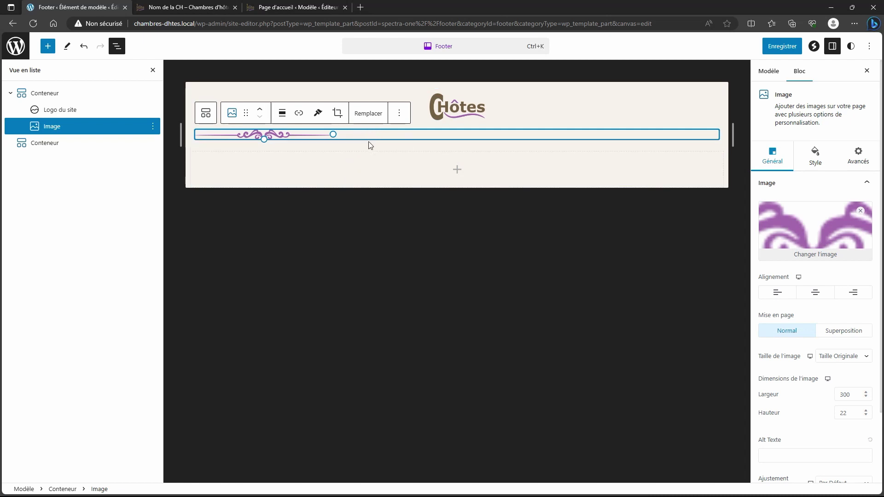
pyautogui.click(282, 113)
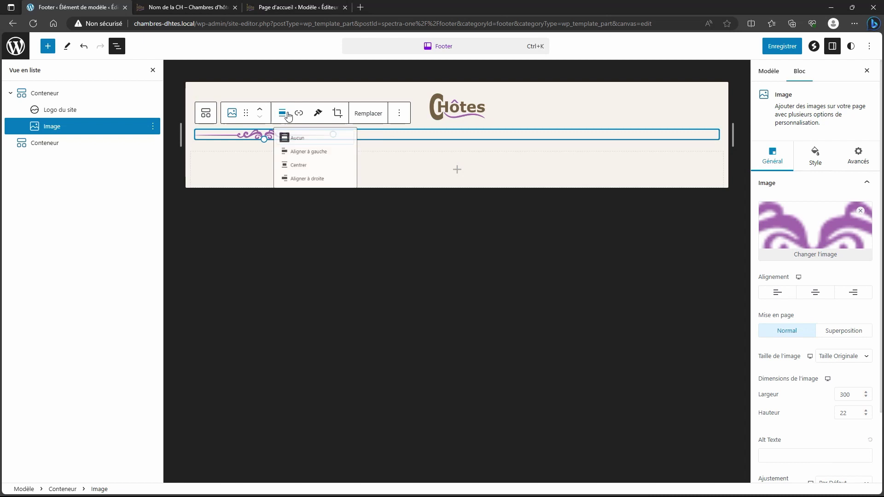
pyautogui.click(313, 179)
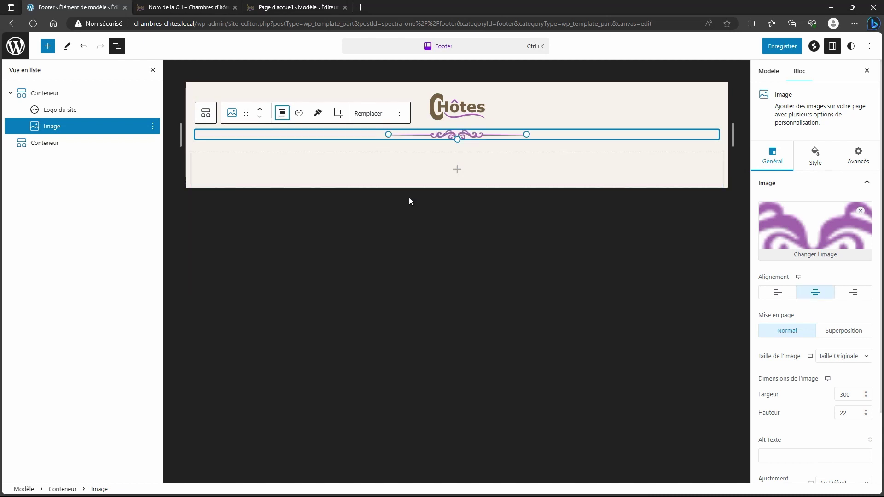
# Step: Add a Spectra En-tête block after the divider image and set its heading tag to P
pyautogui.click(399, 113)
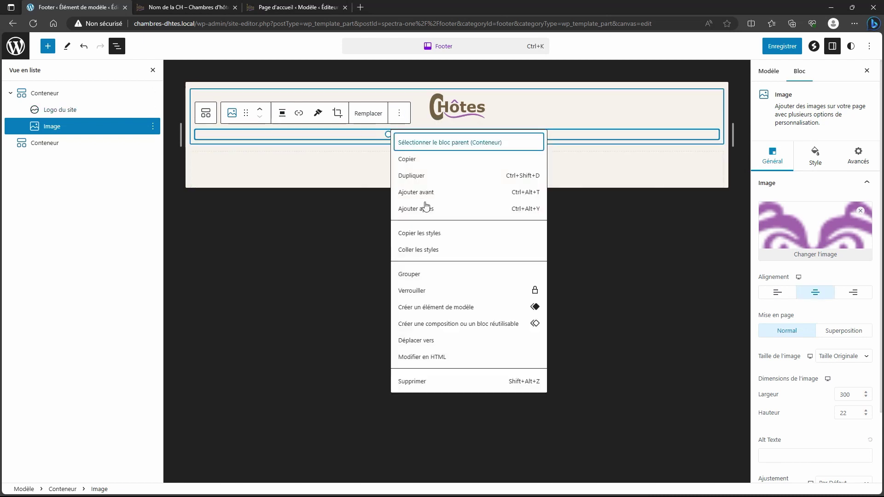
pyautogui.click(431, 212)
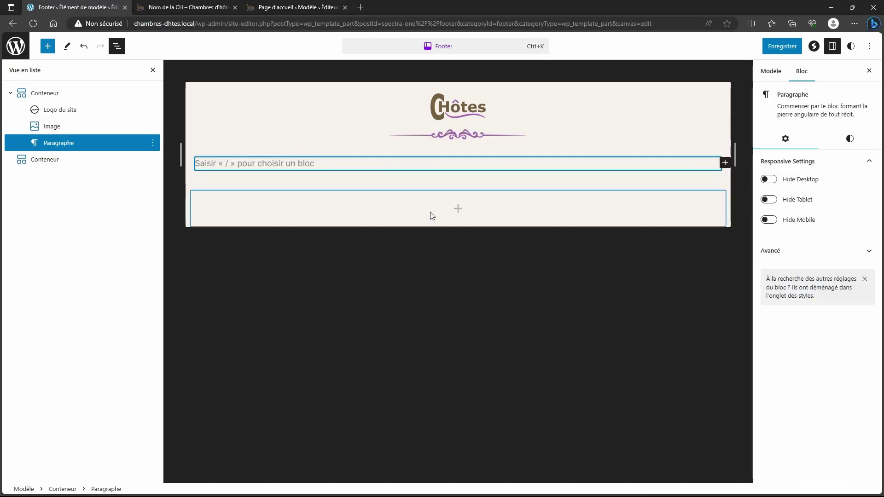
pyautogui.write('/en')
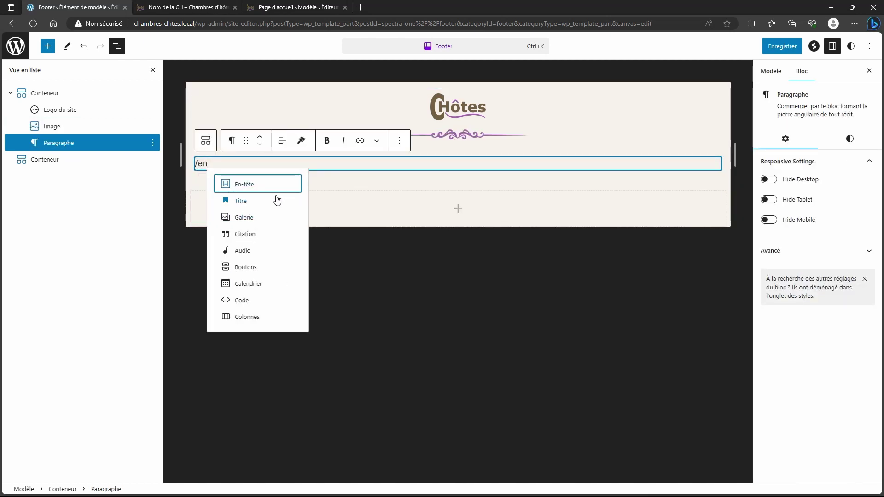
pyautogui.click(244, 186)
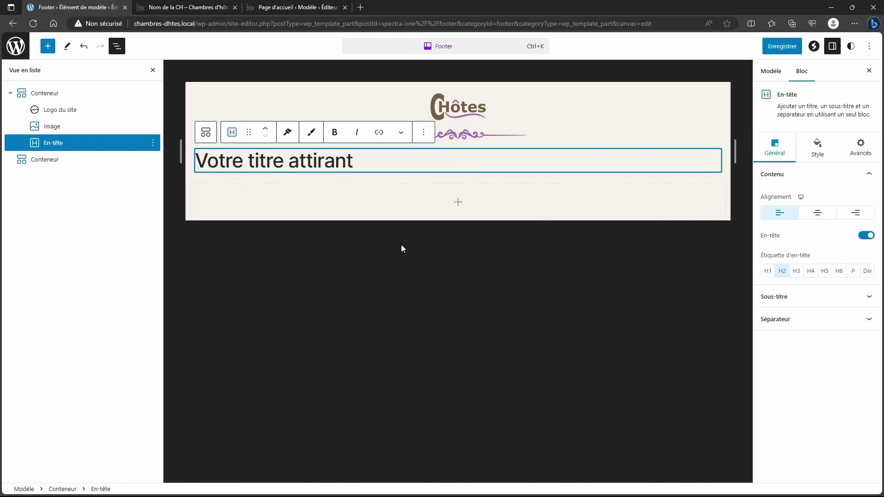
pyautogui.click(853, 271)
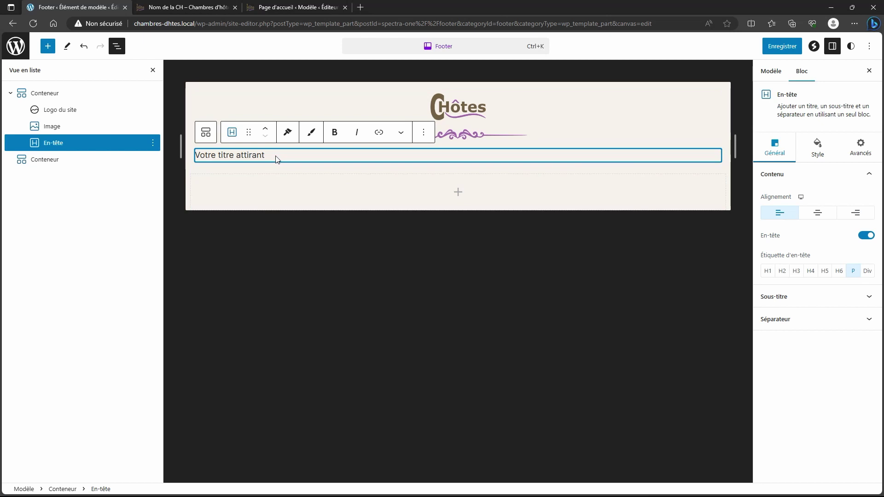
# Step: Replace the En-tête placeholder text with the guest house's postal address and centre it
pyautogui.hotkey('ctrl', 'a')
pyautogui.write('P')
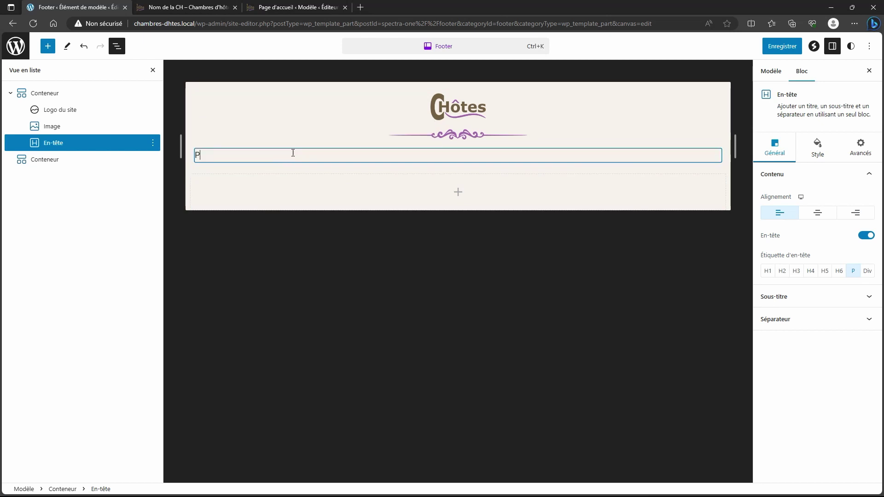
pyautogui.write('lace de')
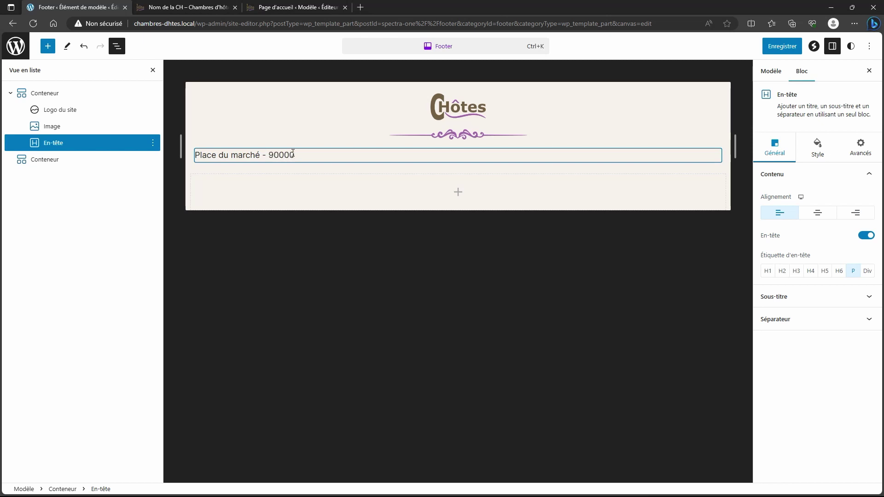
pyautogui.write('Ma Ville')
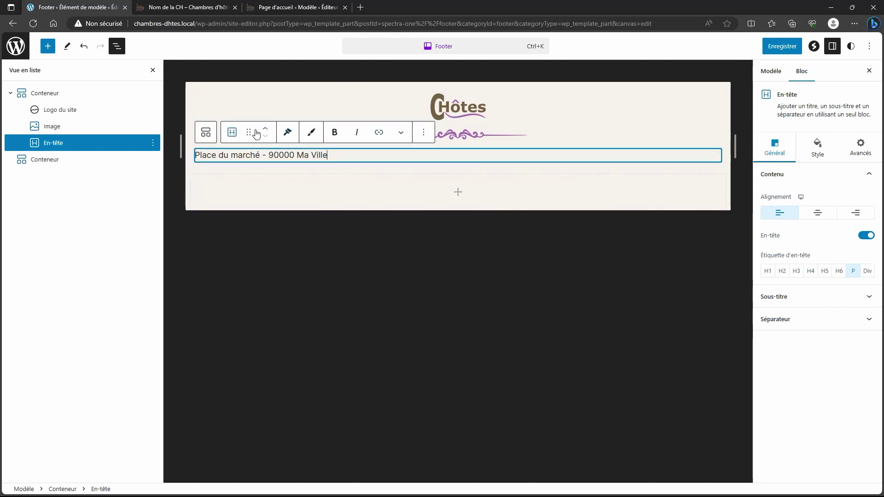
pyautogui.click(817, 215)
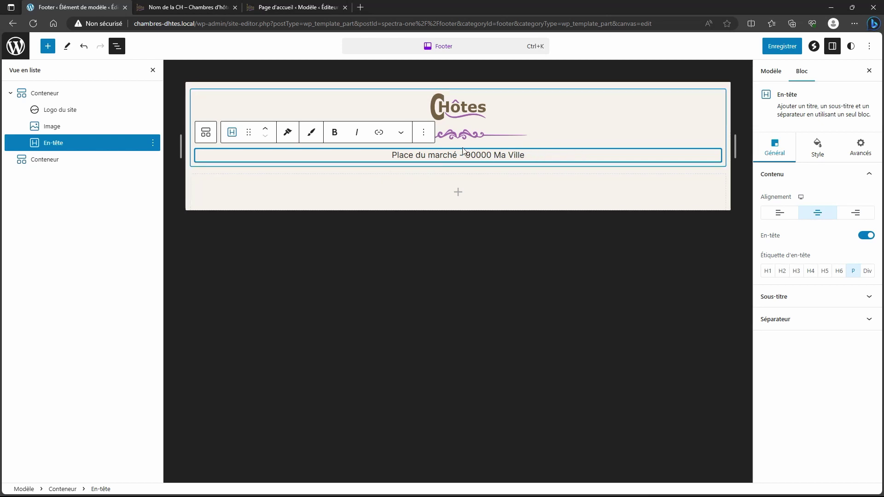
# Step: Add a Spectra Boutons block after the address line and delete its second button
pyautogui.click(153, 143)
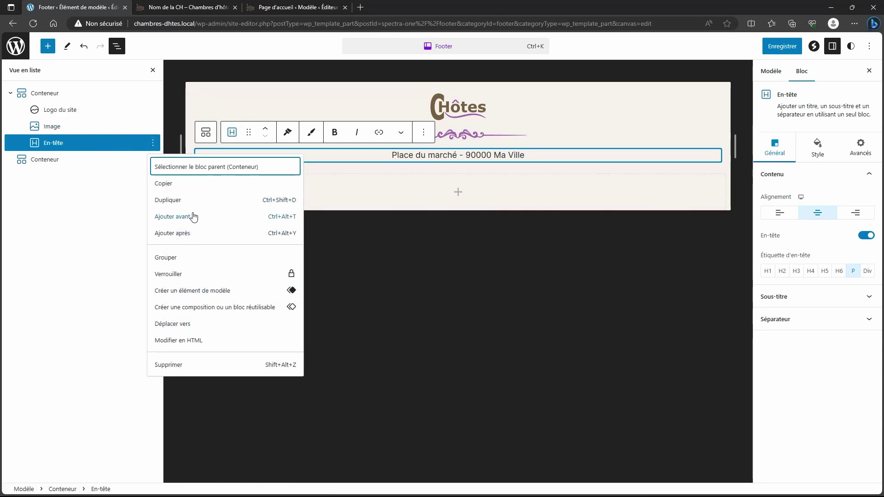
pyautogui.click(187, 233)
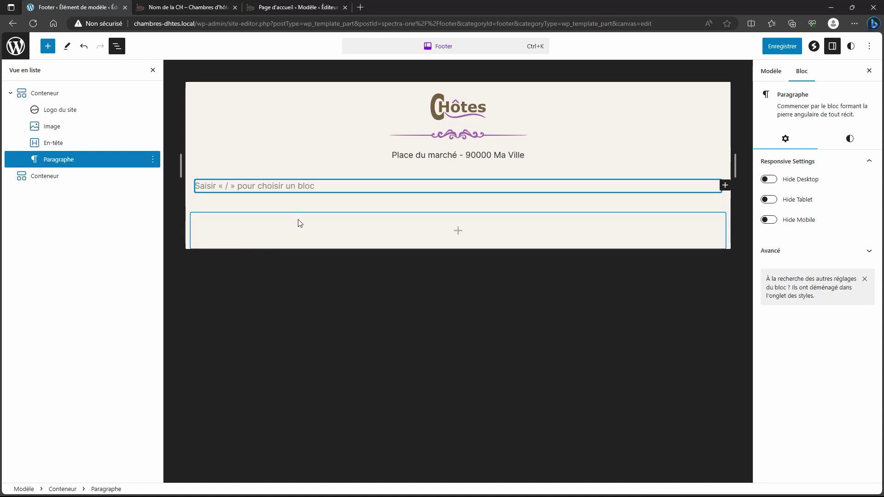
pyautogui.write('/bou')
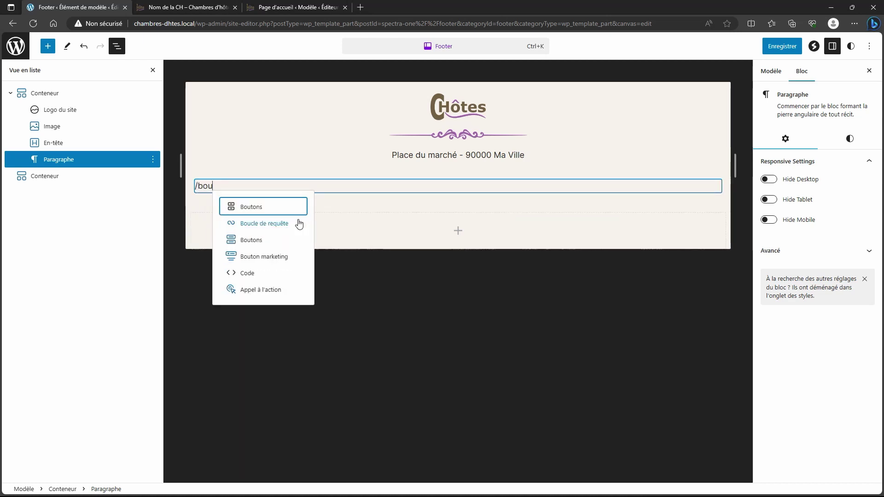
pyautogui.click(249, 244)
pyautogui.click(508, 183)
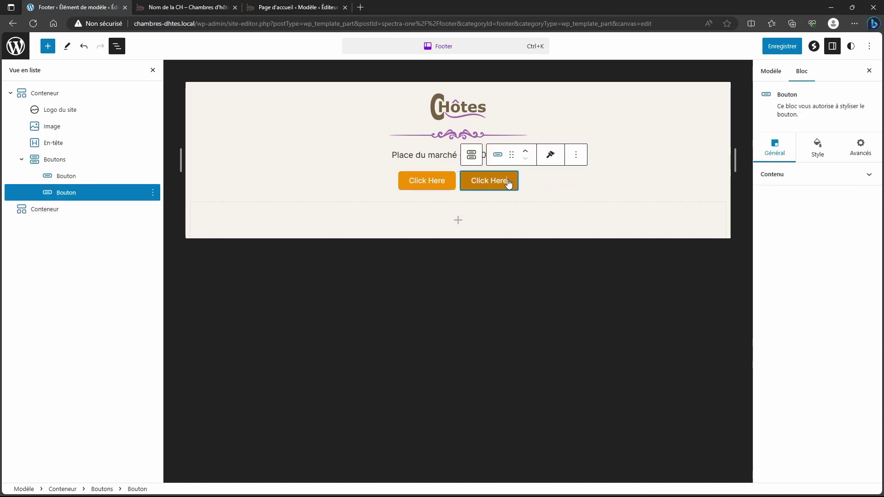
pyautogui.click(576, 155)
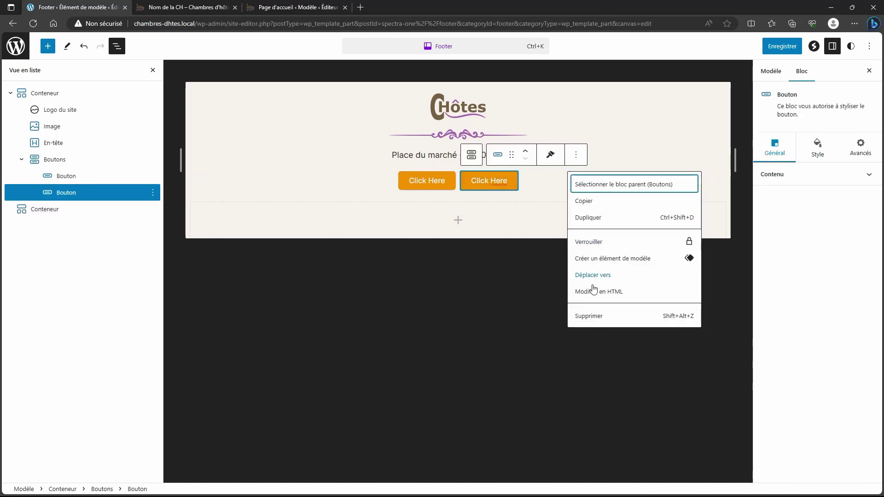
pyautogui.click(592, 316)
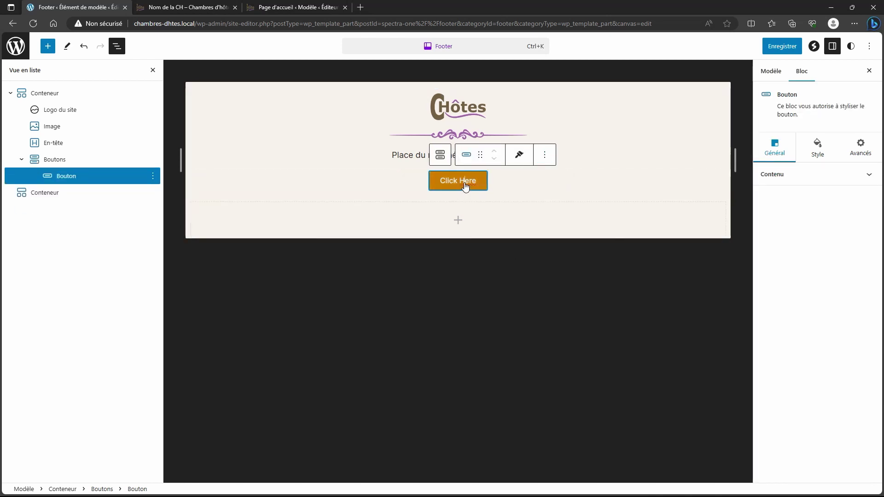
# Step: Replace the button's label with the guest house's phone number and set its link to the matching tel: address
pyautogui.tripleClick(465, 186)
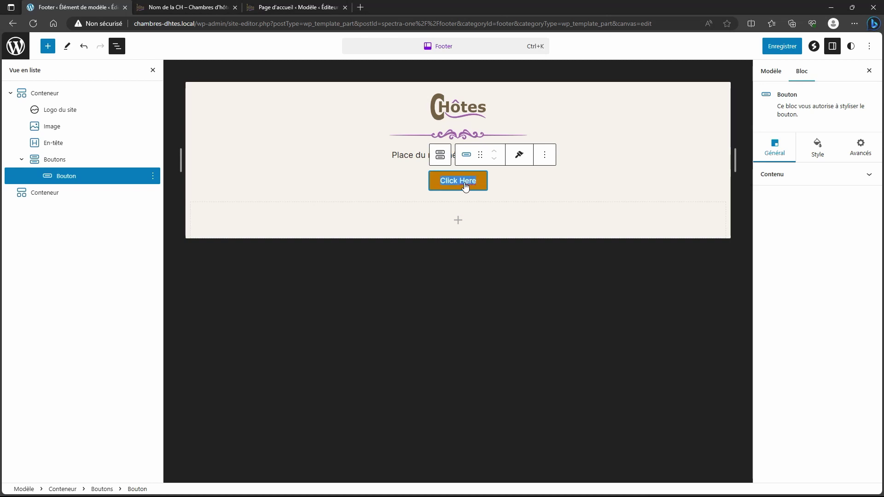
pyautogui.write('00 0')
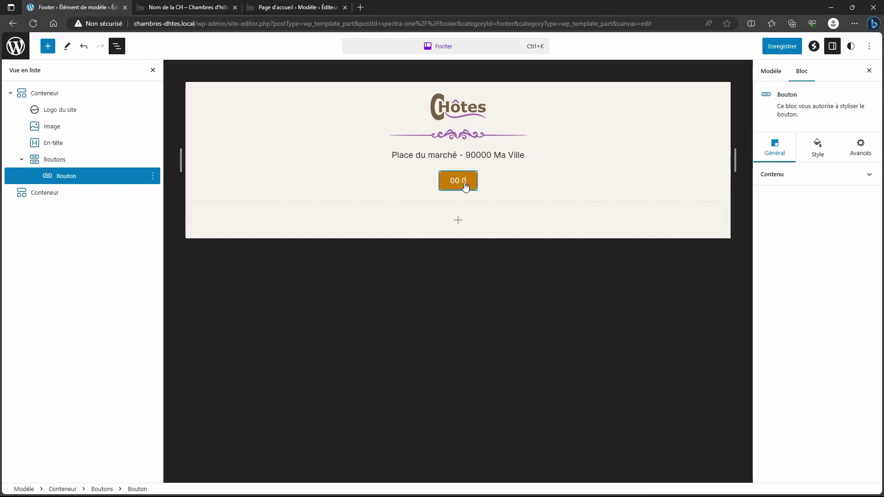
pyautogui.write('0 00 00 00')
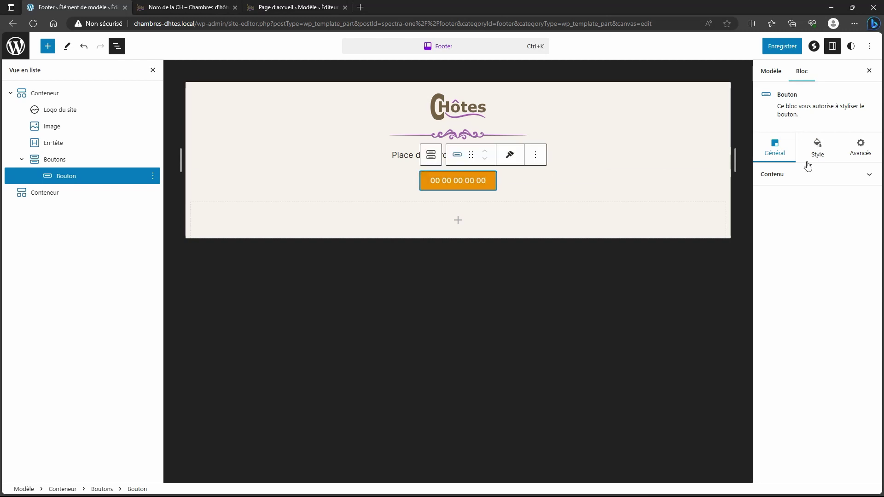
pyautogui.click(780, 175)
pyautogui.click(826, 255)
pyautogui.write('tel:0000000000')
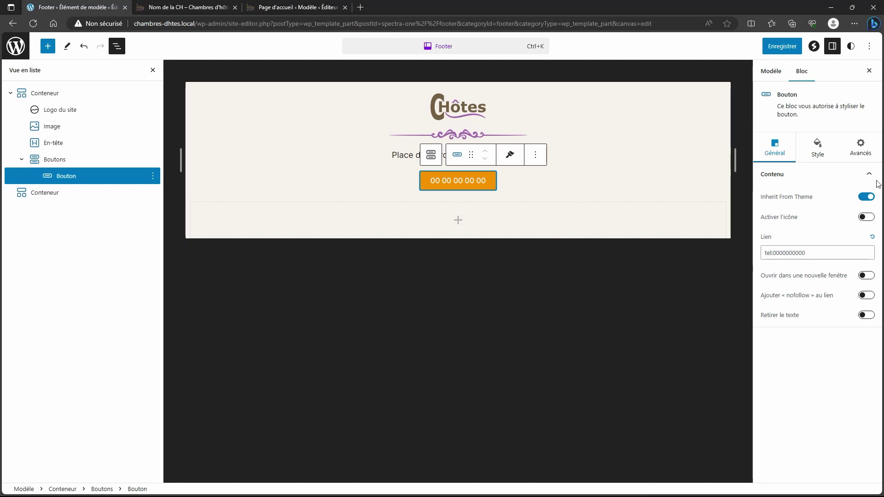
# Step: Enable the button's icon, choose the Téléphone icon from the icon library and place it before the text
pyautogui.click(823, 147)
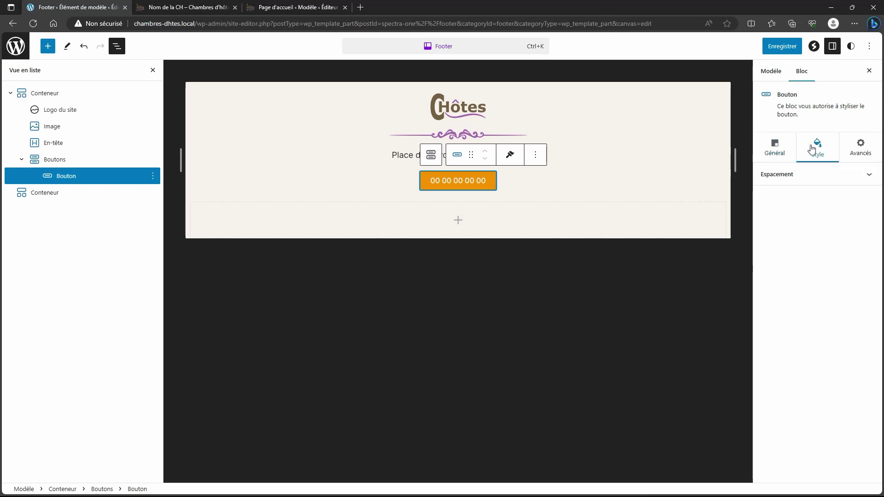
pyautogui.click(779, 148)
pyautogui.click(867, 217)
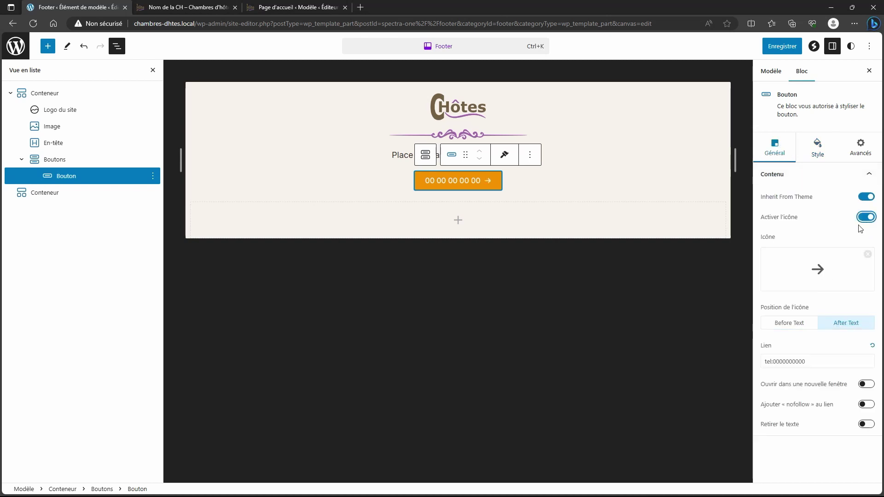
pyautogui.click(819, 275)
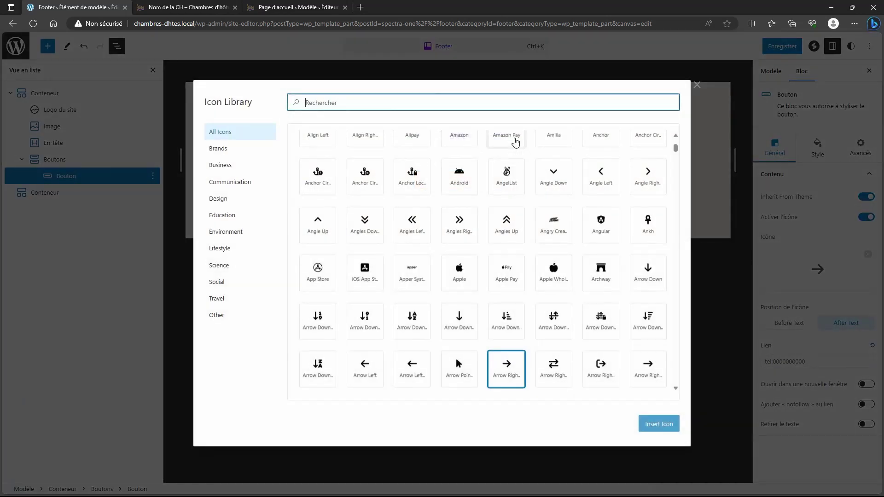
pyautogui.write('phon')
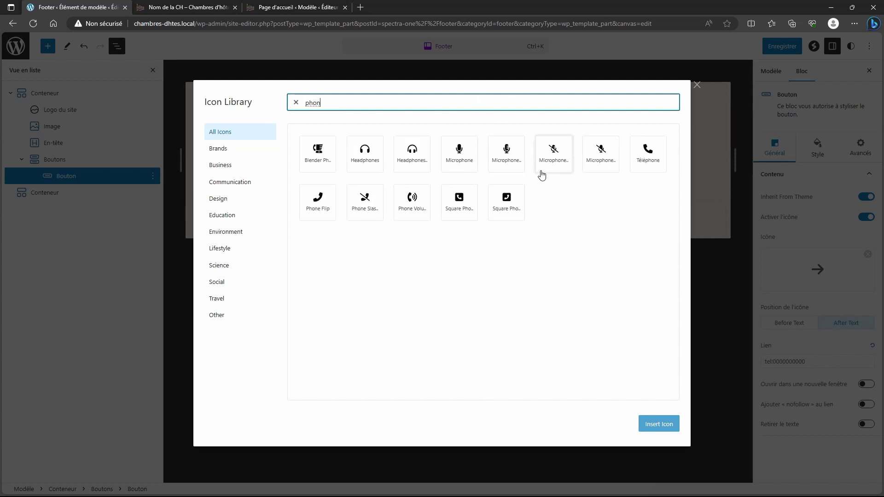
pyautogui.click(647, 168)
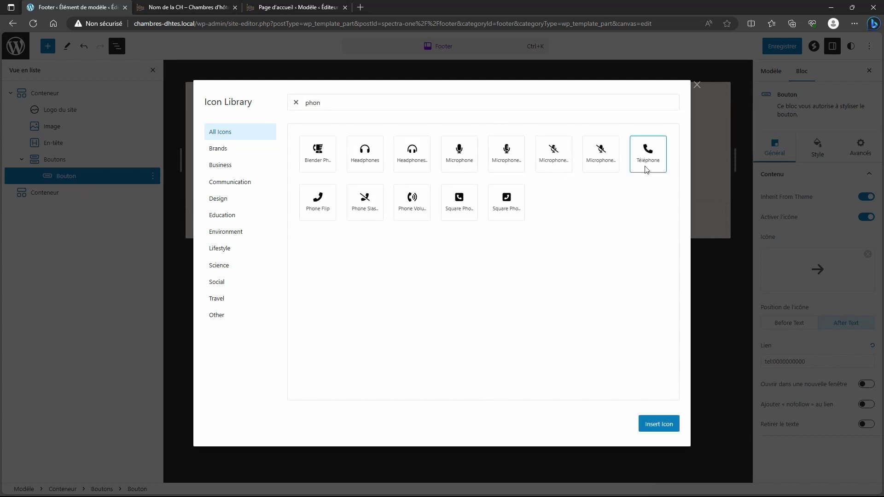
pyautogui.click(655, 421)
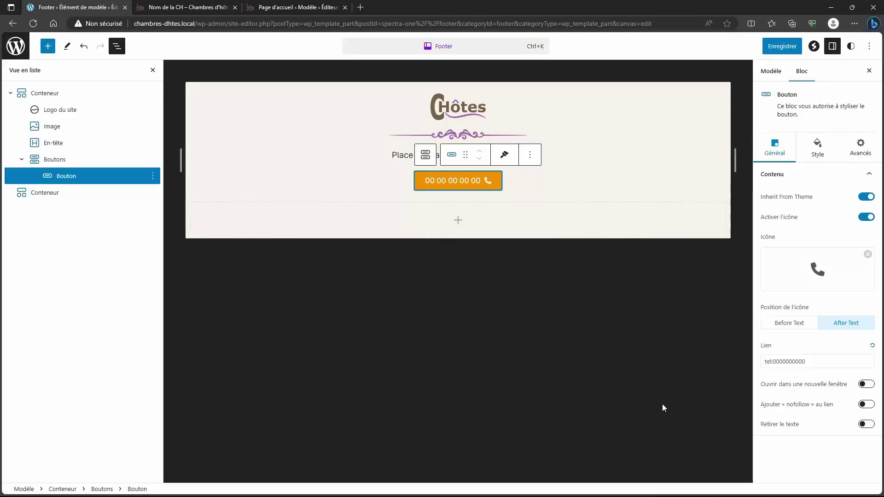
pyautogui.click(798, 325)
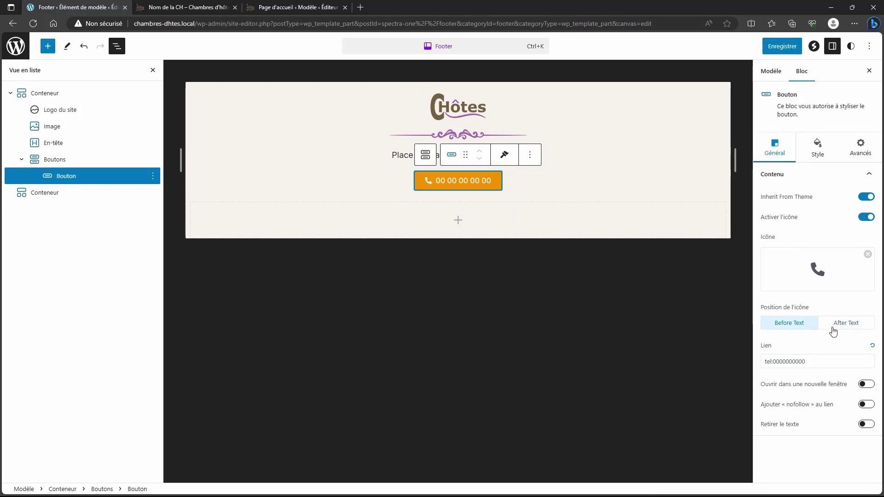
# Step: Set the button's phone icon size to 22
pyautogui.click(810, 151)
pyautogui.click(833, 176)
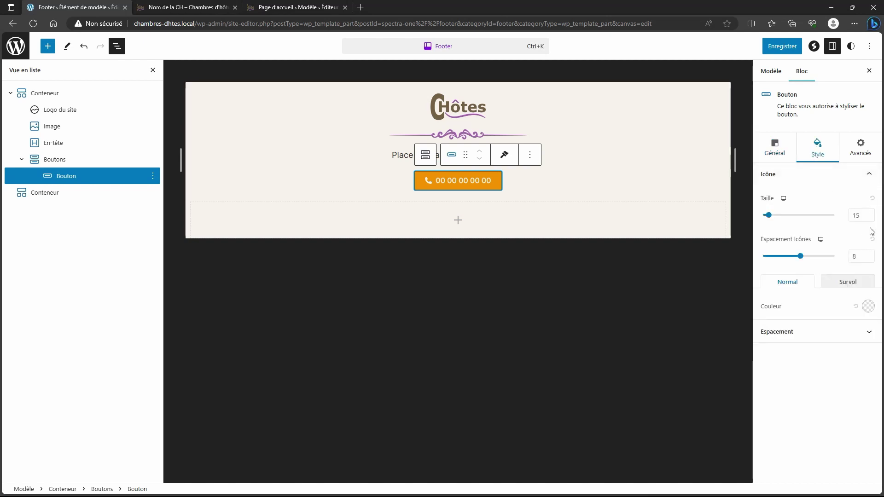
pyautogui.click(871, 213)
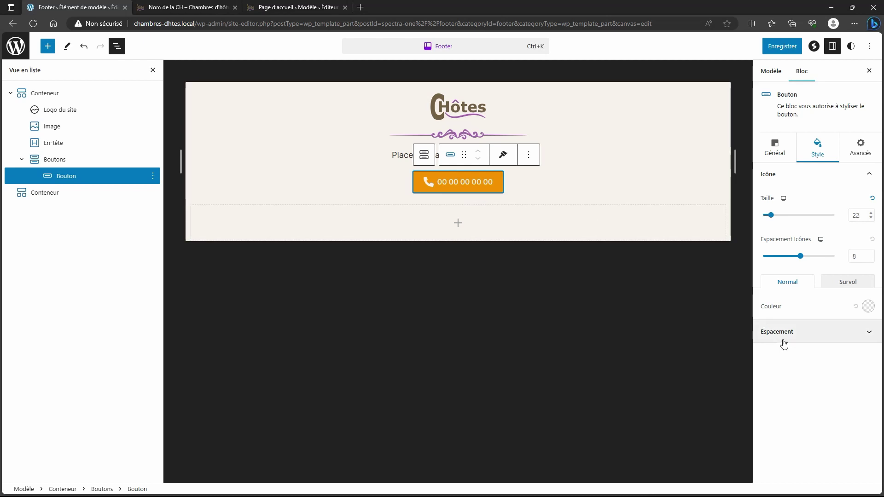
pyautogui.click(775, 148)
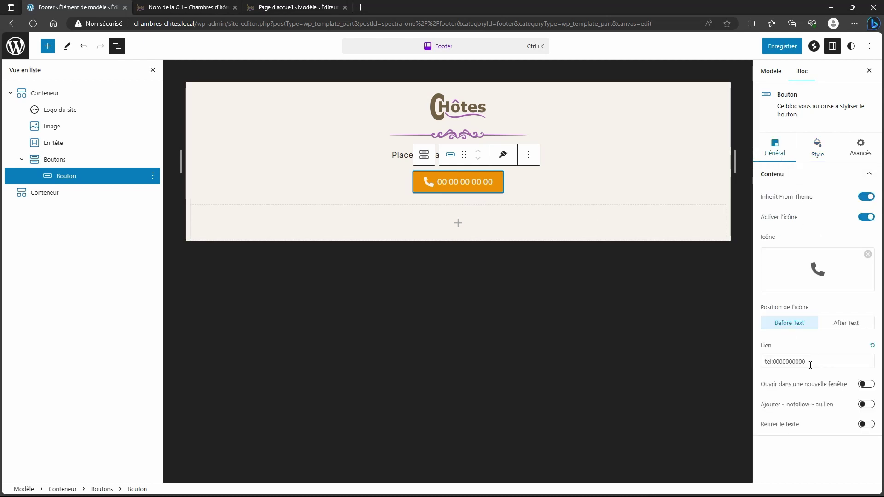
# Step: Set the font size of the Boutons block's text to 22 px
pyautogui.click(79, 159)
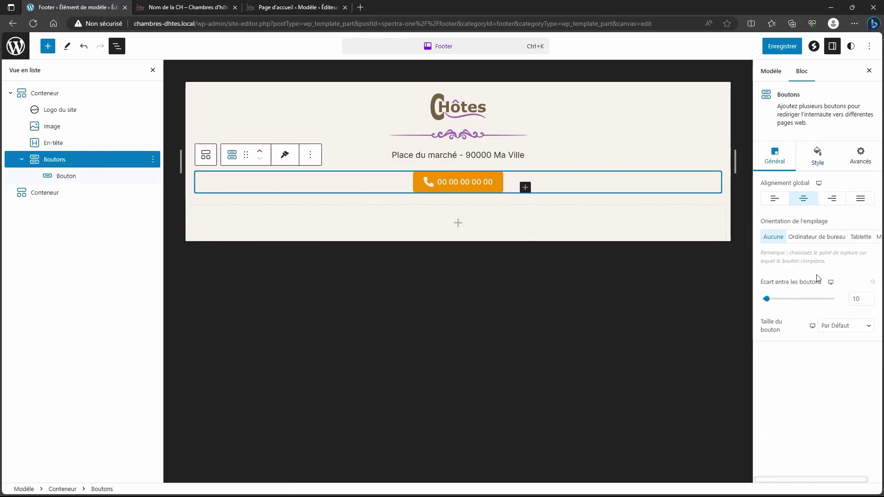
pyautogui.click(807, 162)
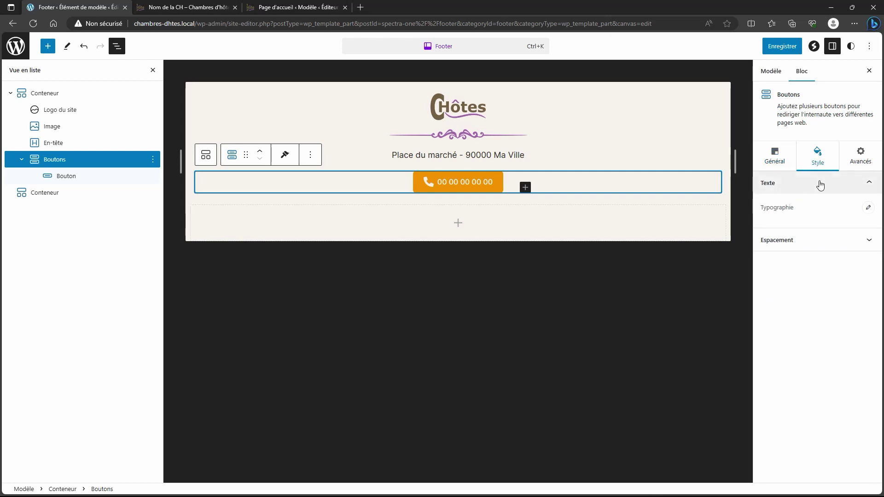
pyautogui.click(868, 207)
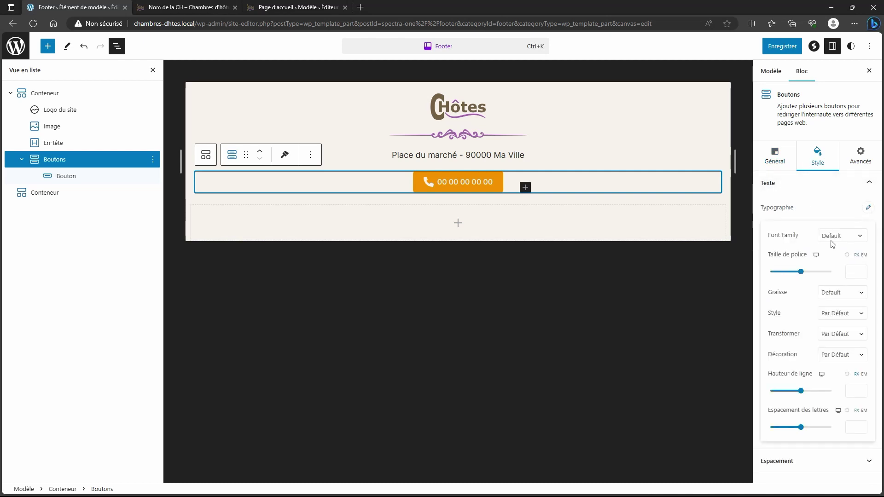
pyautogui.click(864, 271)
pyautogui.click(864, 269)
pyautogui.click(865, 270)
pyautogui.click(865, 270)
pyautogui.click(864, 270)
pyautogui.click(865, 270)
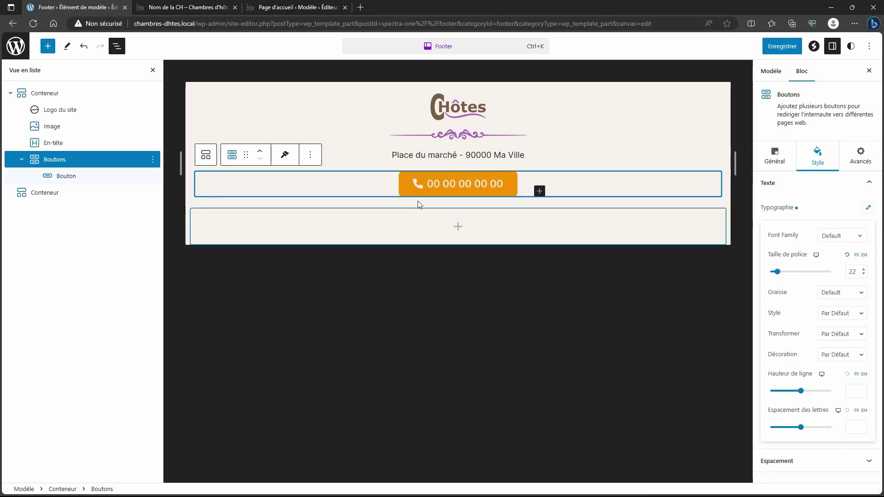
# Step: Save the Footer template part and deselect the Boutons block
pyautogui.click(791, 47)
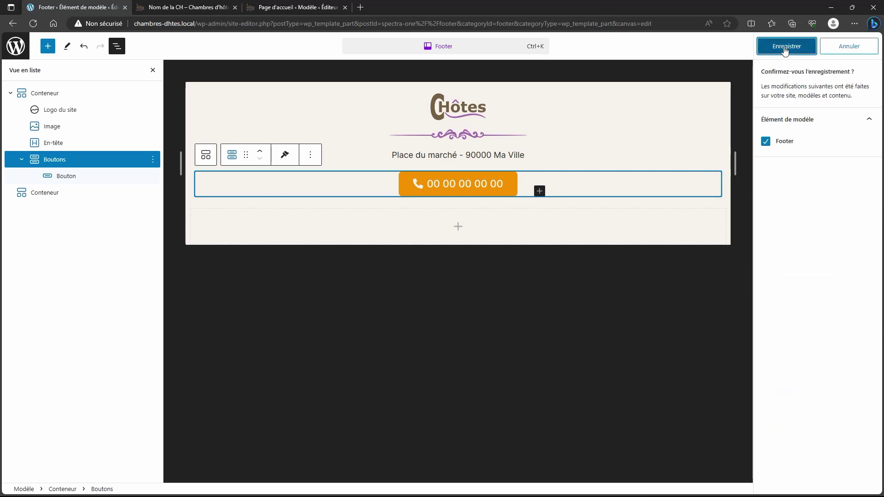
pyautogui.click(785, 45)
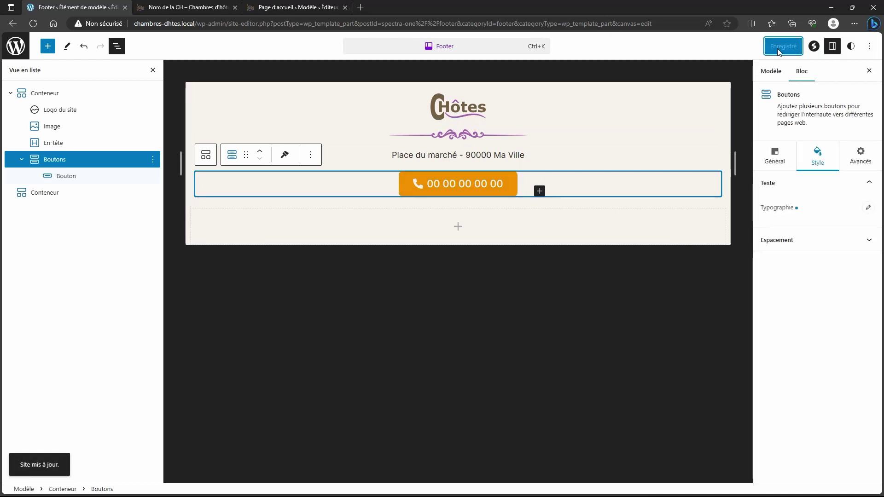
pyautogui.click(592, 91)
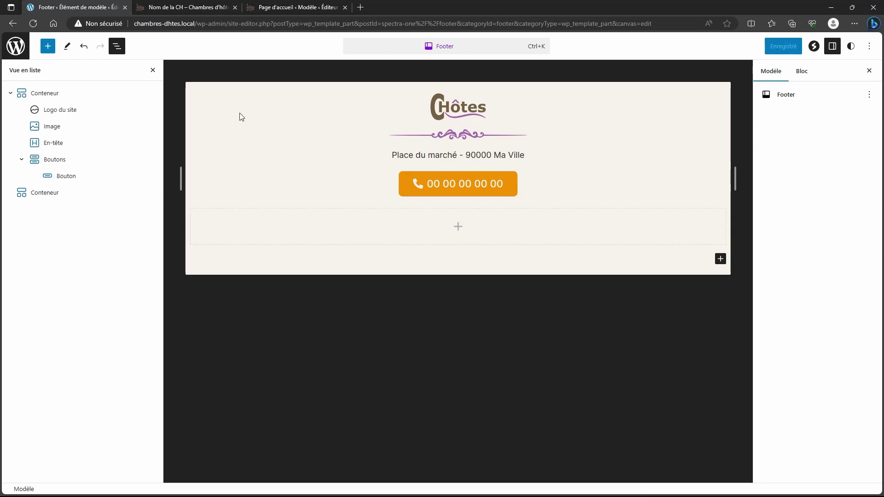
# Step: Give the footer's first Conteneur a gradient background and set its start colour to #BBAE9A
pyautogui.click(46, 93)
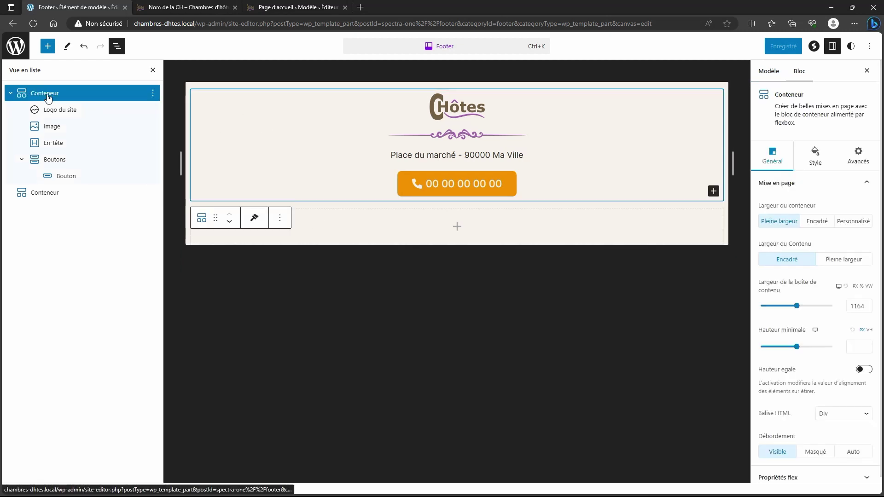
pyautogui.click(816, 156)
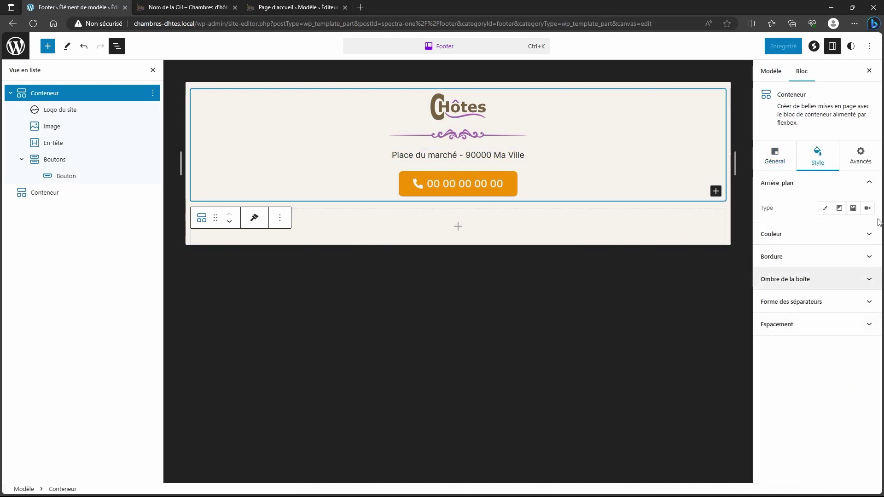
pyautogui.click(839, 208)
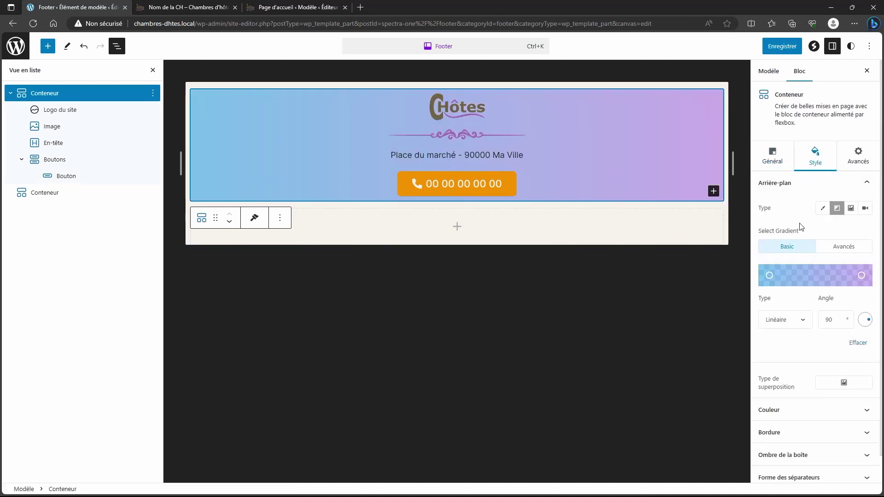
pyautogui.click(769, 276)
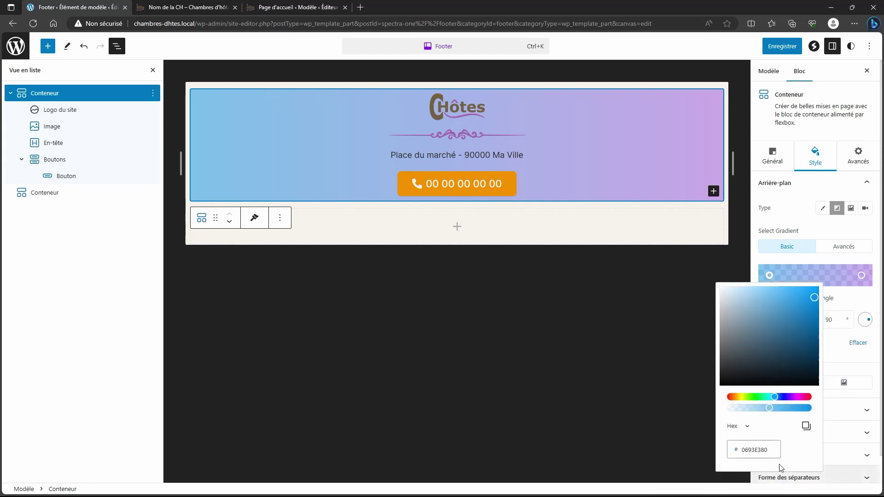
pyautogui.doubleClick(763, 450)
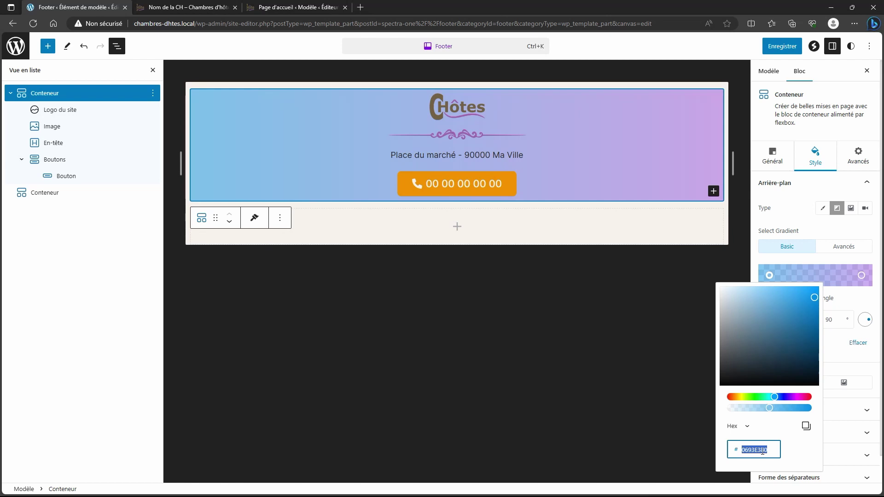
pyautogui.write('8')
pyautogui.write('BAE')
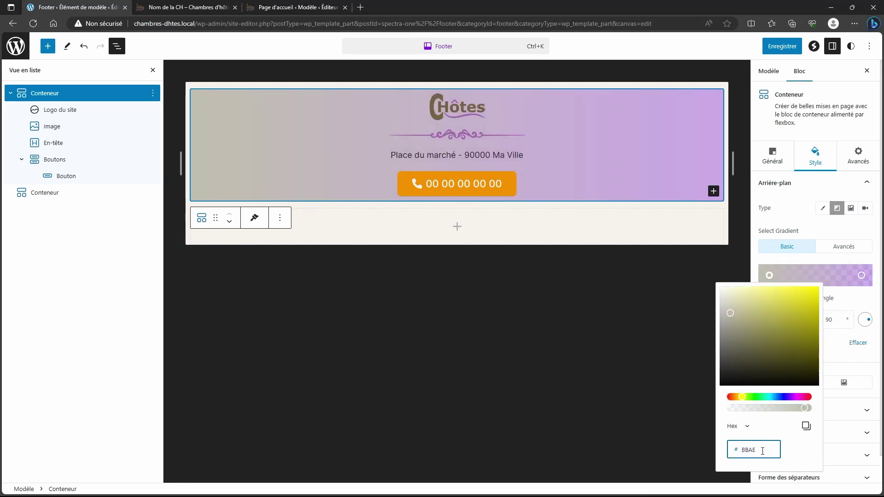
pyautogui.write('9A')
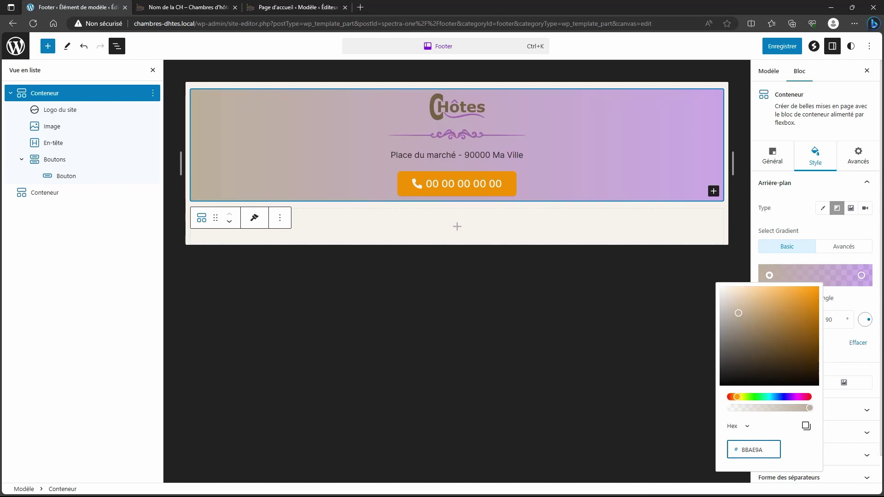
# Step: Set the container gradient's end colour to #705E40 and its angle to 180°
pyautogui.click(861, 276)
pyautogui.doubleClick(814, 449)
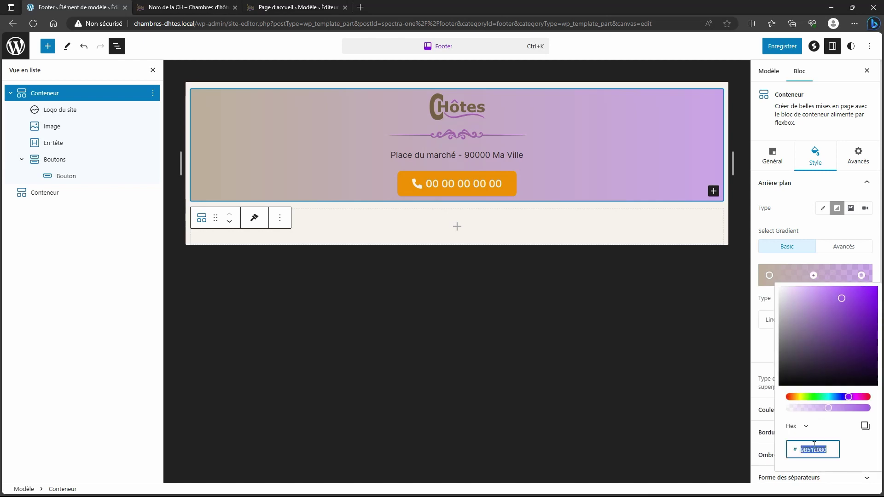
pyautogui.write('705')
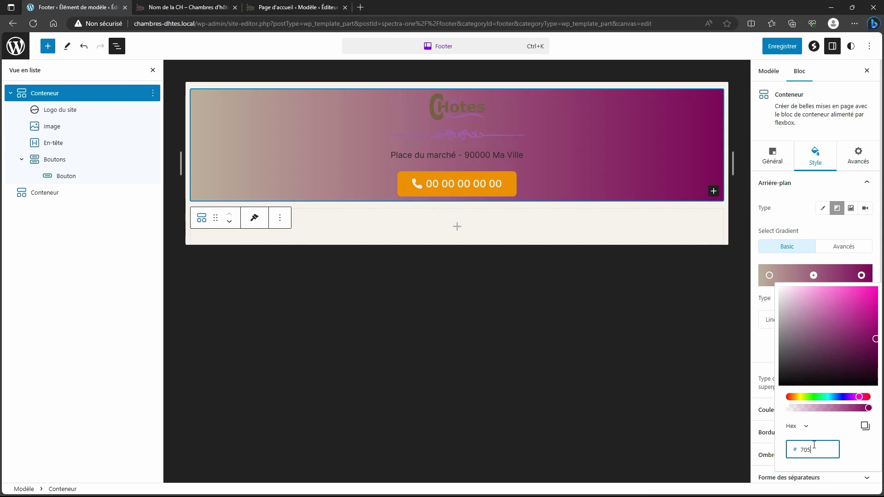
pyautogui.write('E40')
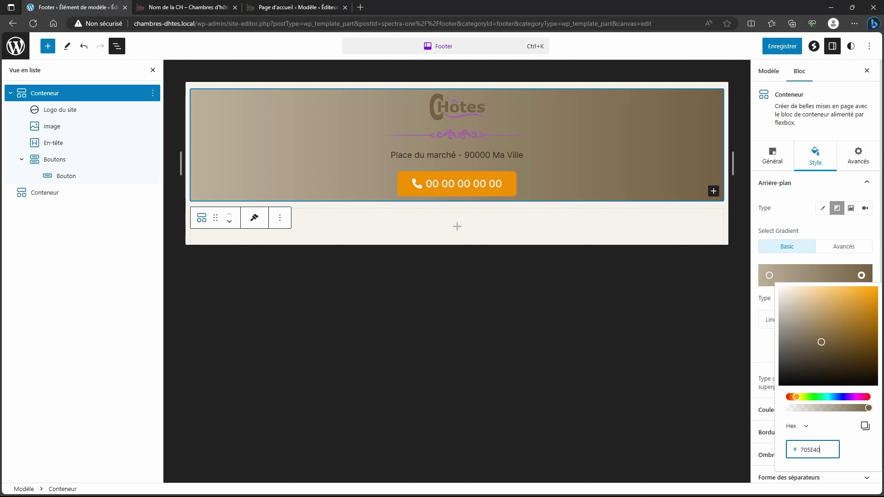
pyautogui.click(870, 232)
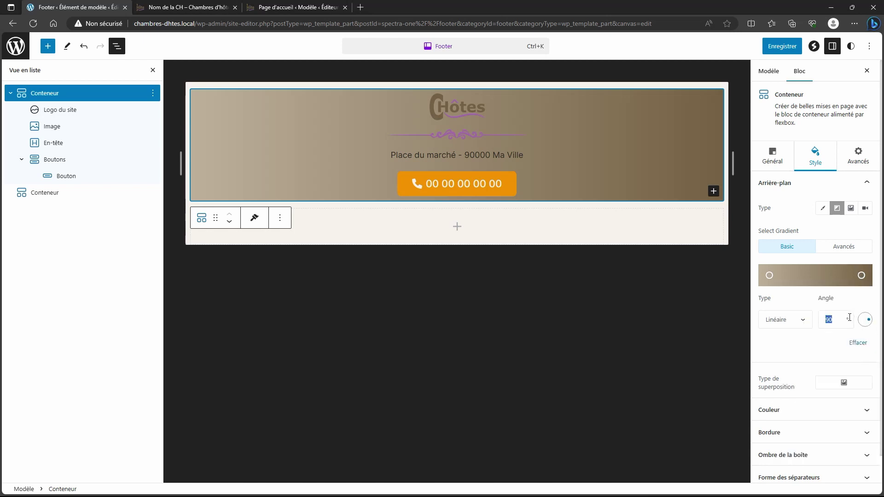
pyautogui.write('180')
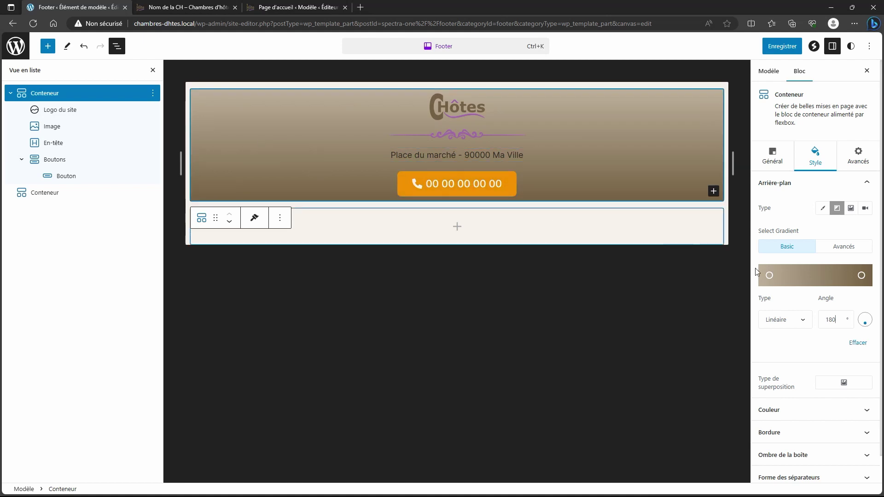
# Step: Reduce the font size of the Boutons block's text to 16 px
pyautogui.click(55, 161)
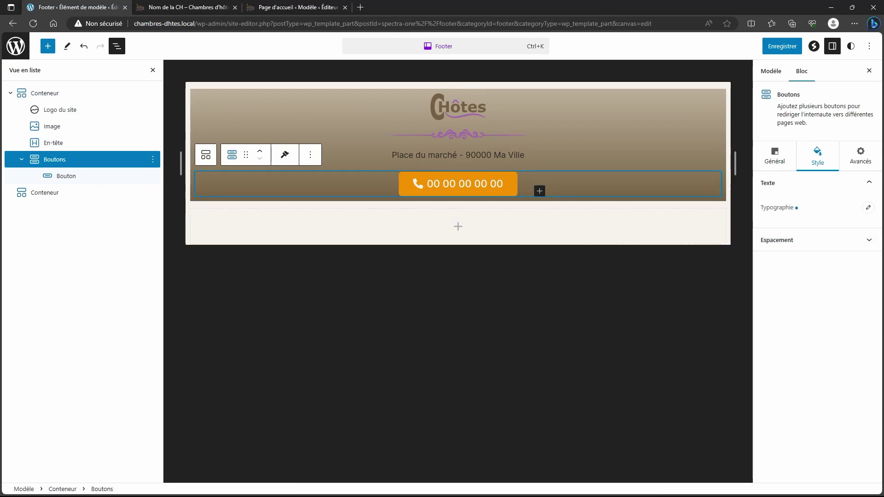
pyautogui.click(869, 210)
pyautogui.click(865, 274)
pyautogui.click(865, 274)
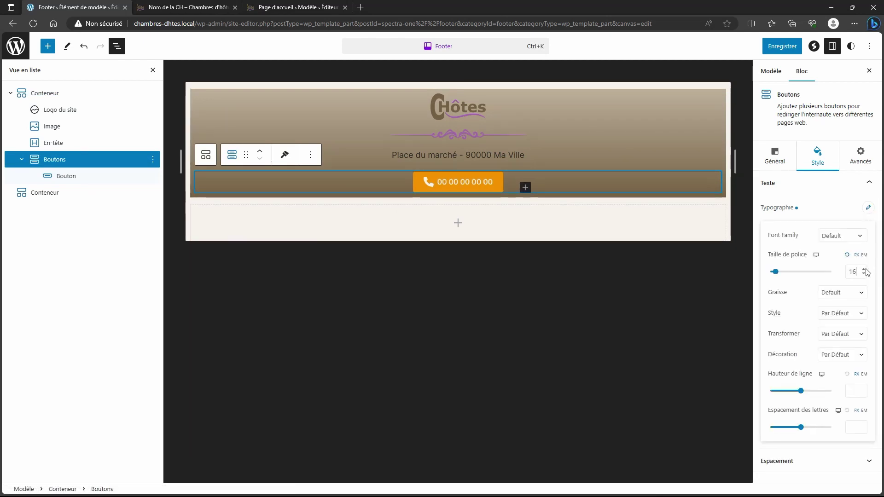
# Step: Set the font size of the Boutons block's text to 18 px
pyautogui.click(864, 269)
pyautogui.click(864, 269)
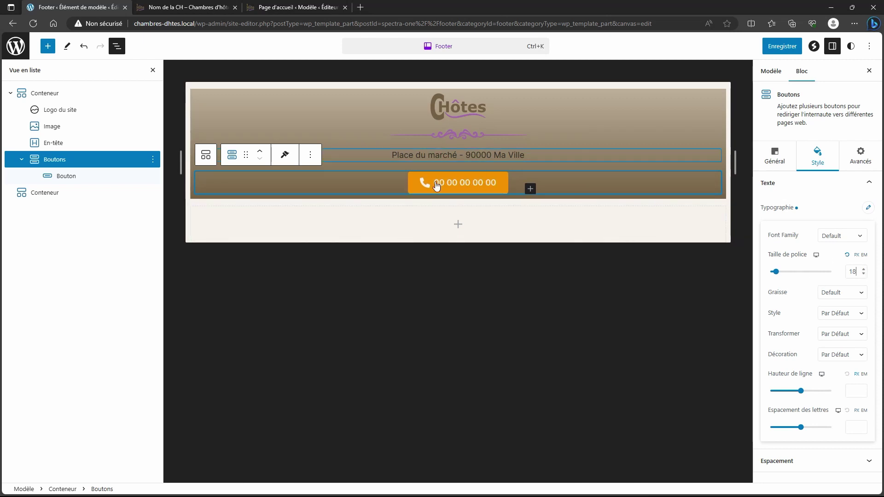
# Step: Unlink the first Conteneur's inner margins, set top and bottom to 20 px, and save the footer
pyautogui.click(47, 94)
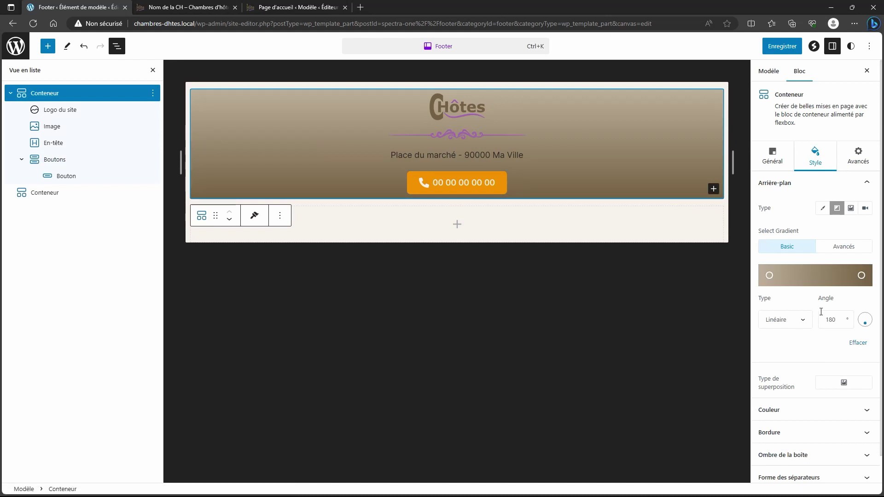
pyautogui.scroll(-1, 849, 187)
pyautogui.click(814, 465)
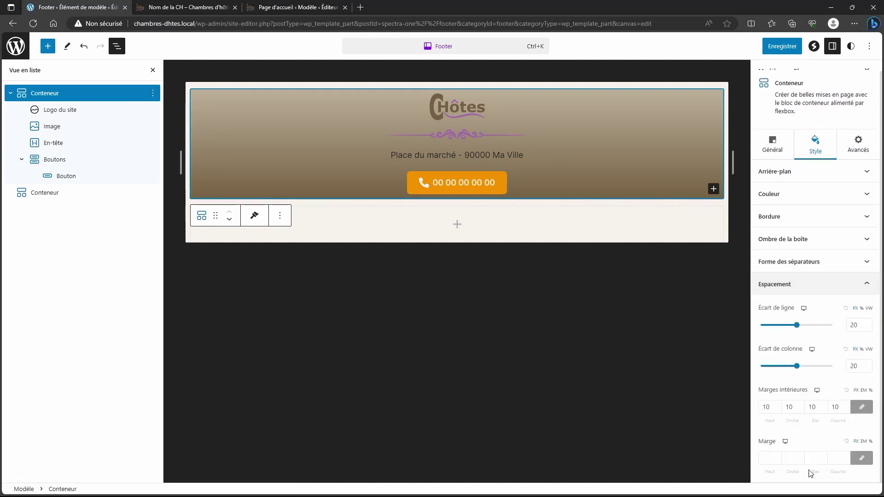
pyautogui.click(863, 408)
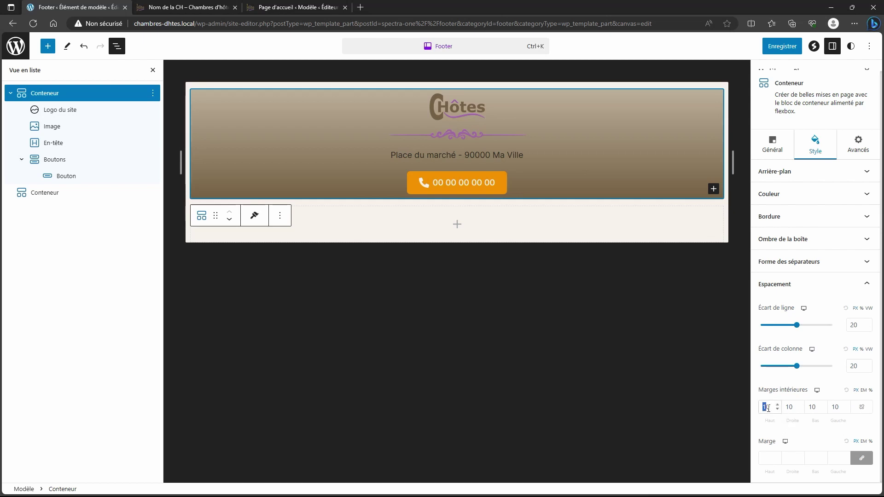
pyautogui.write('20')
pyautogui.press('Tab')
pyautogui.press('Tab')
pyautogui.press('Tab')
pyautogui.hotkey('shift', 'Tab')
pyautogui.write('20')
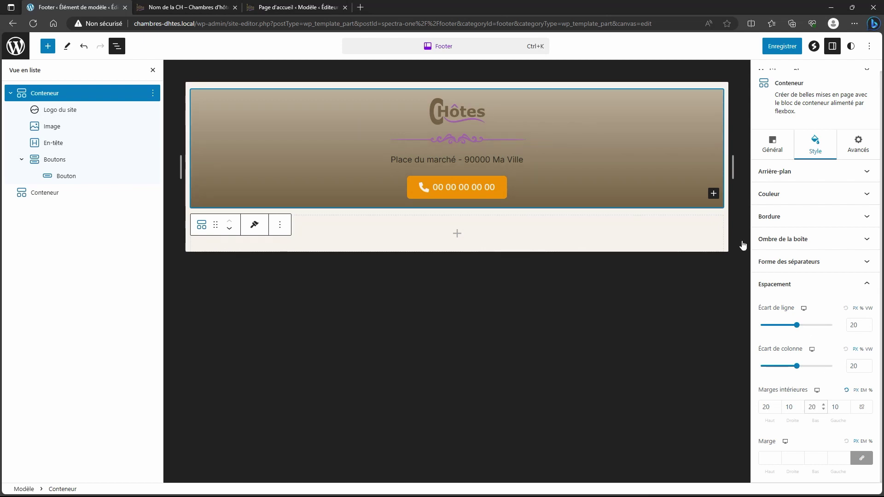
pyautogui.click(778, 47)
pyautogui.click(779, 47)
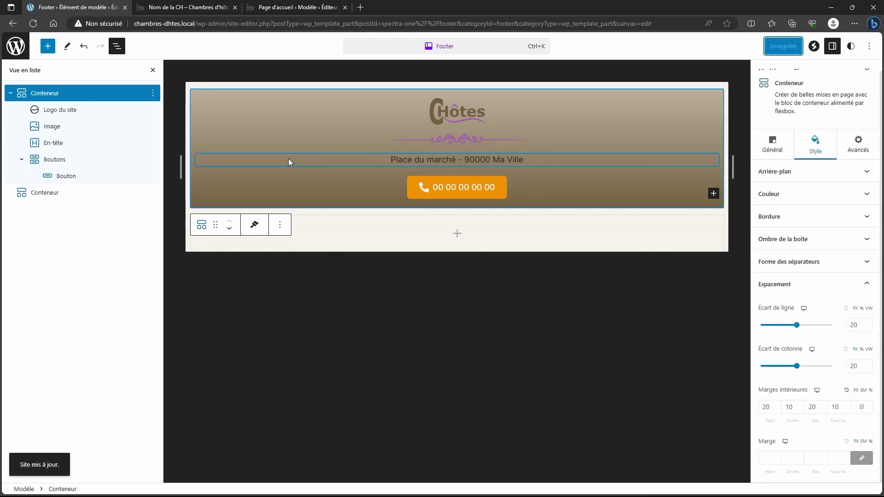
# Step: Select the second Conteneur, copy the © symbol from the article title in the copyright.eu browser tab, and return to the Footer editor
pyautogui.click(42, 193)
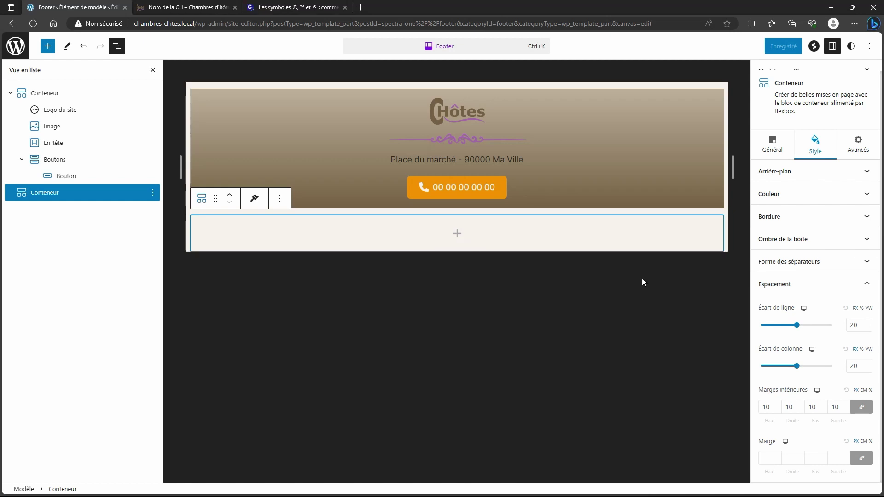
pyautogui.click(297, 8)
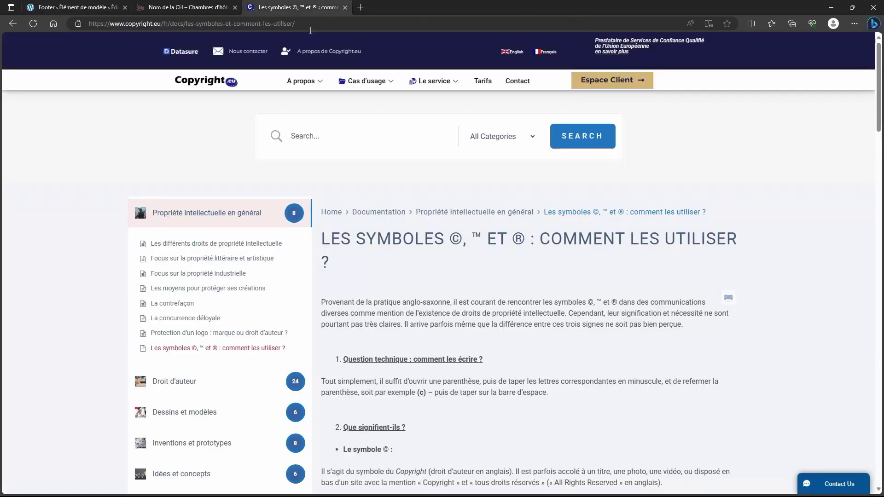
pyautogui.doubleClick(456, 239)
pyautogui.rightClick(453, 240)
pyautogui.click(482, 249)
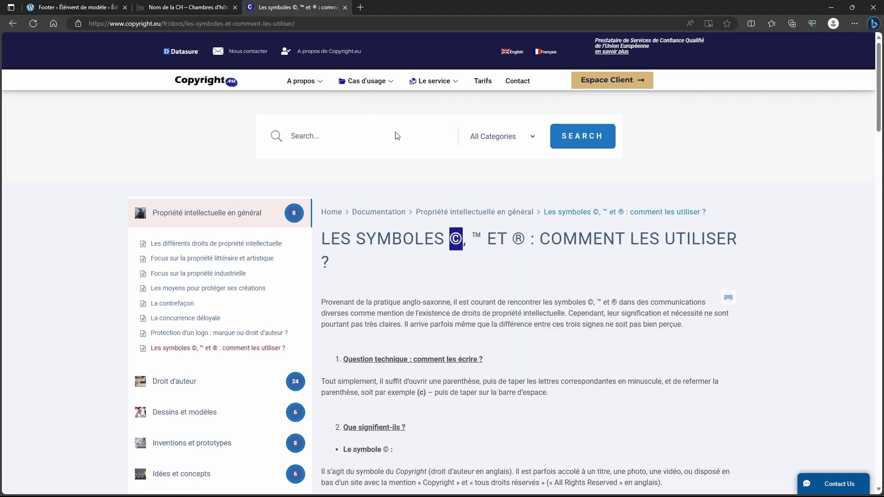
pyautogui.click(159, 7)
pyautogui.click(96, 8)
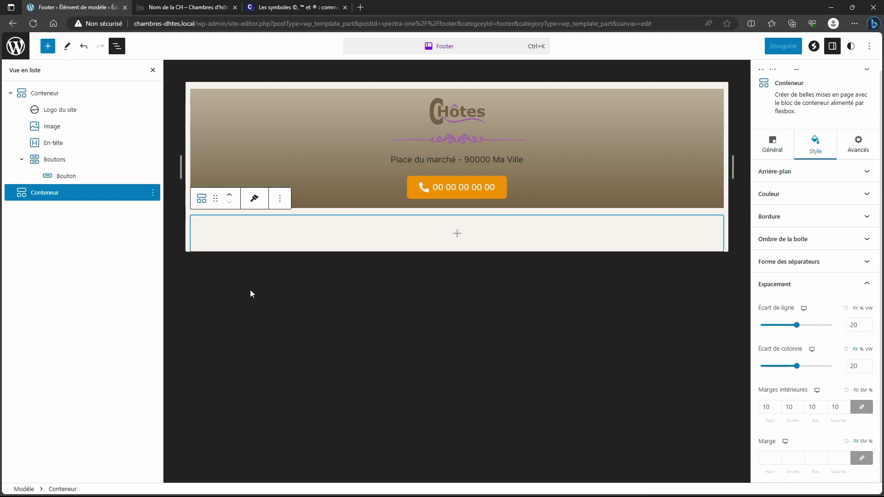
# Step: Add an En-tête block to the second Conteneur with the P tag and centred alignment
pyautogui.click(457, 234)
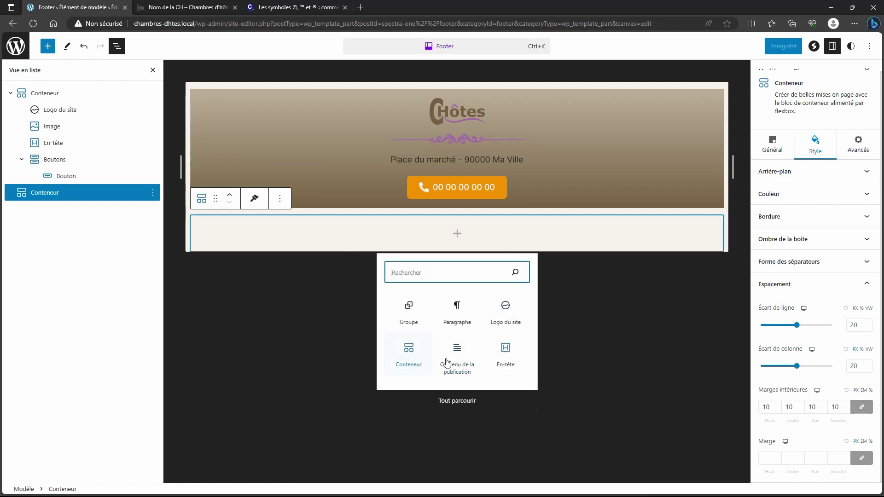
pyautogui.click(506, 356)
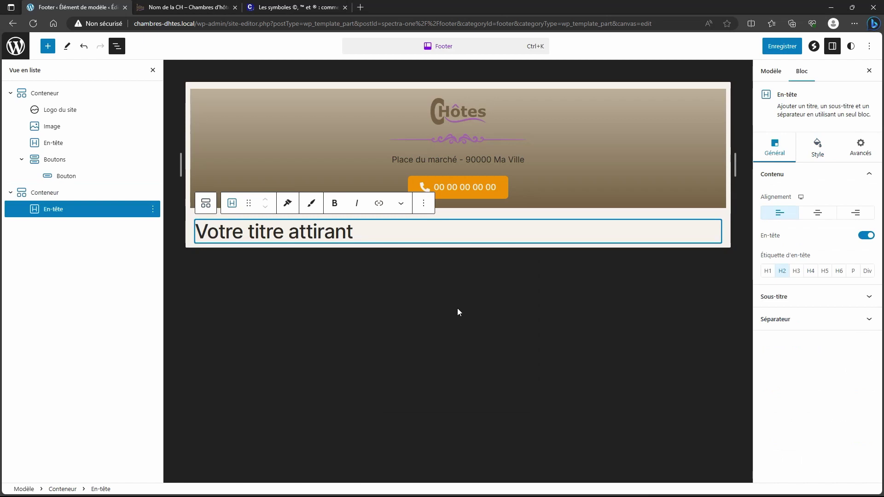
pyautogui.click(853, 271)
pyautogui.click(818, 212)
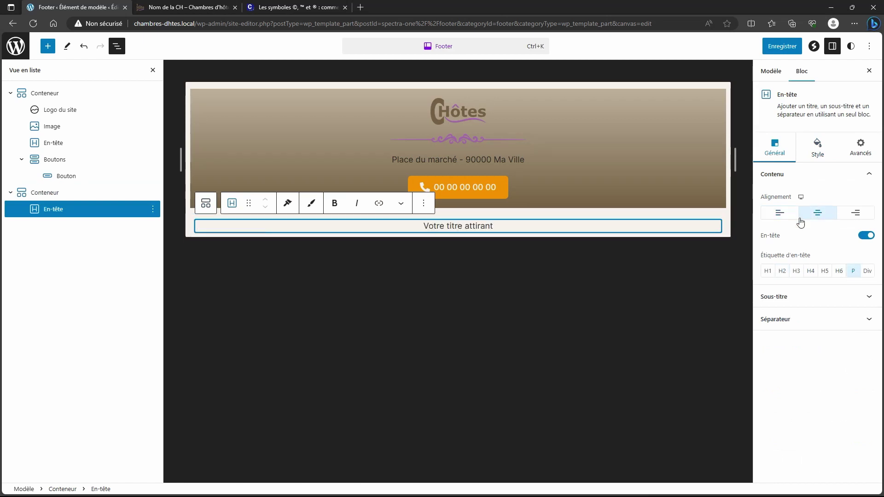
# Step: Replace the new En-tête's placeholder text with "© 2023 - Chambres d'Hôtes - Mentions légales", pasting the copied symbol
pyautogui.tripleClick(595, 224)
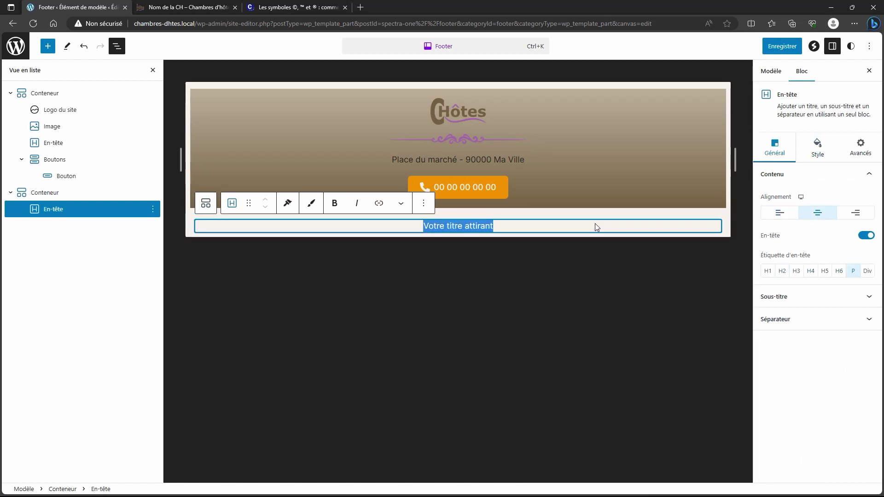
pyautogui.hotkey('ctrl', 'v')
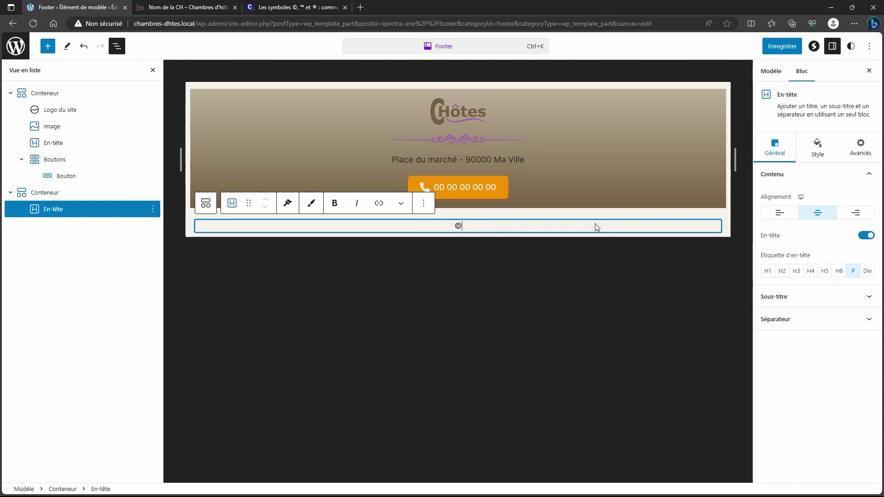
pyautogui.write('2023')
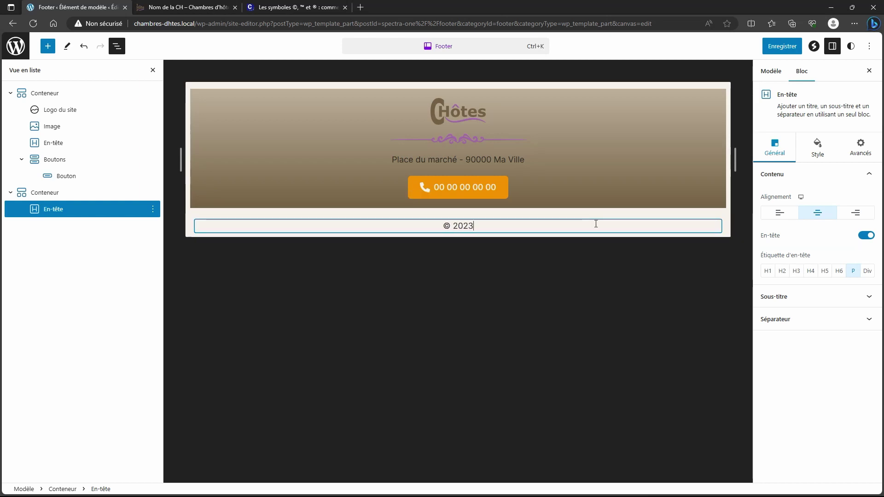
pyautogui.write(' - ')
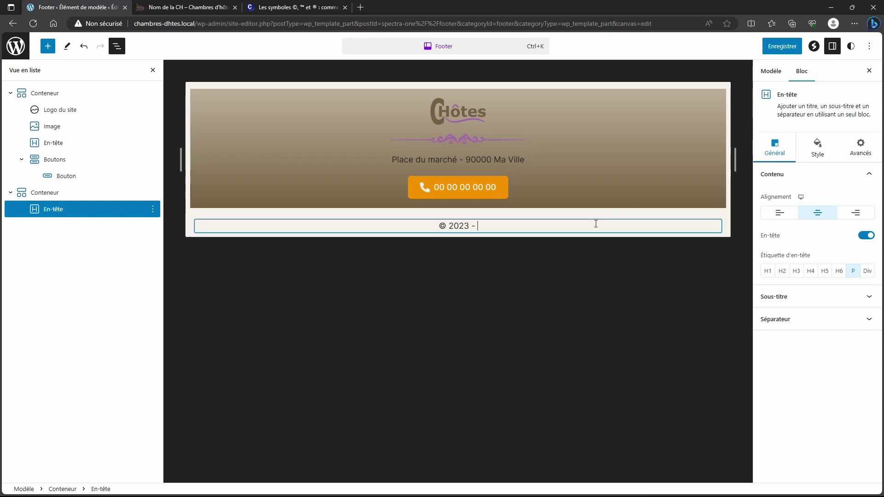
pyautogui.write('Chambres d')
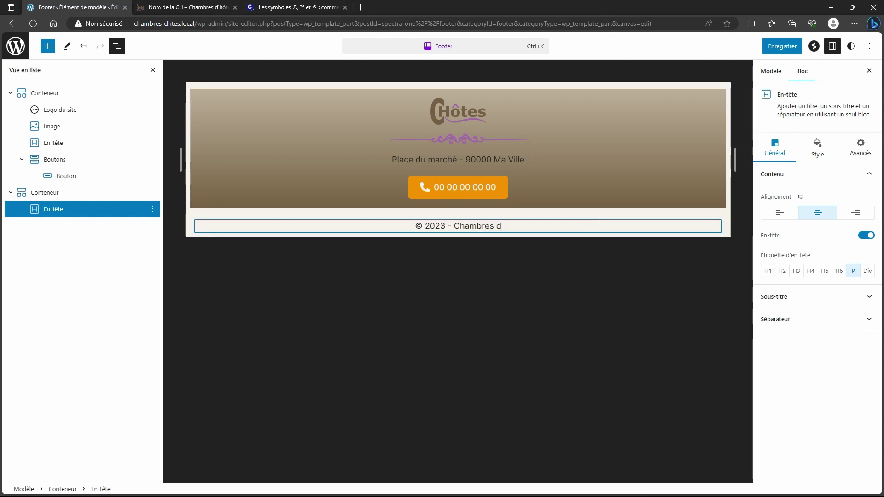
pyautogui.write("'Hô")
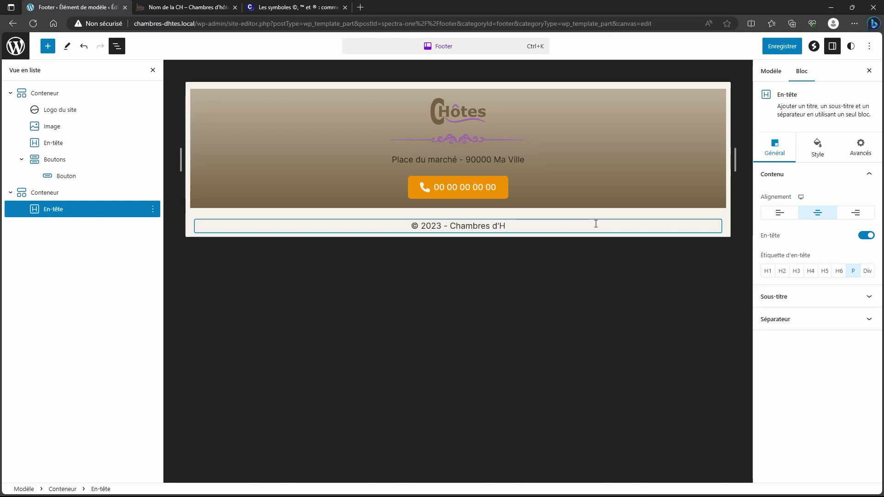
pyautogui.write('tes ')
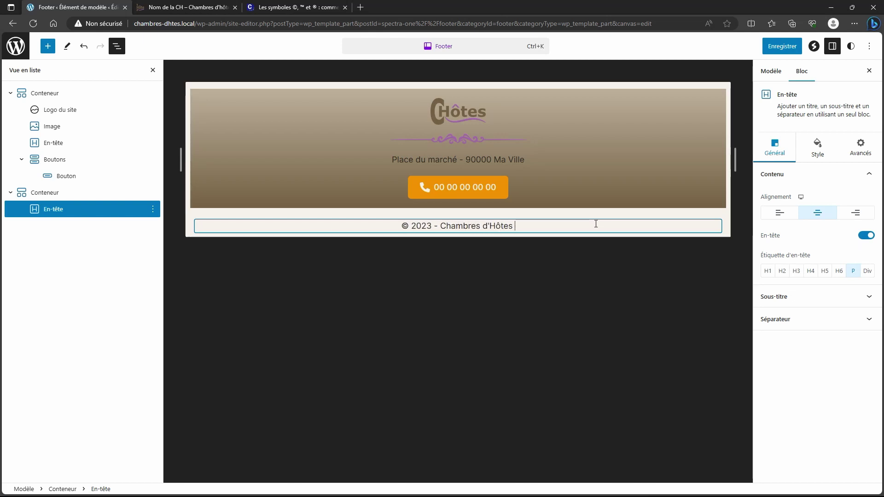
pyautogui.write('- M')
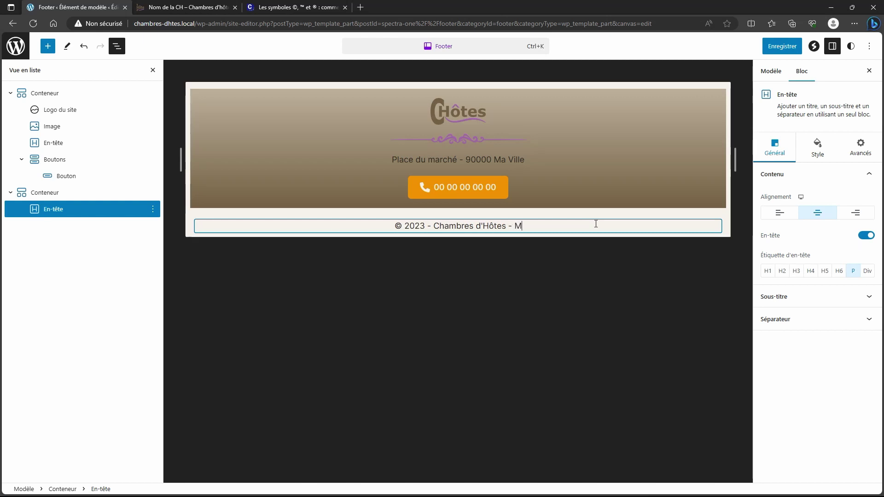
pyautogui.write('entions')
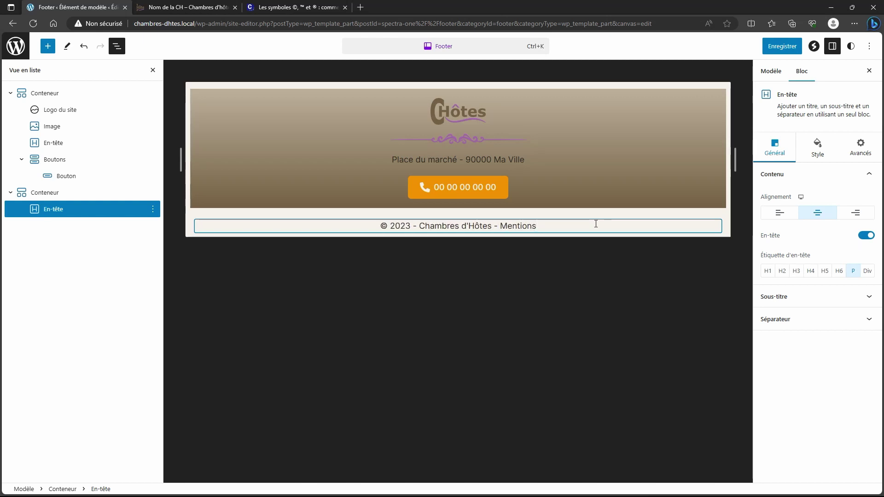
pyautogui.write(' légales')
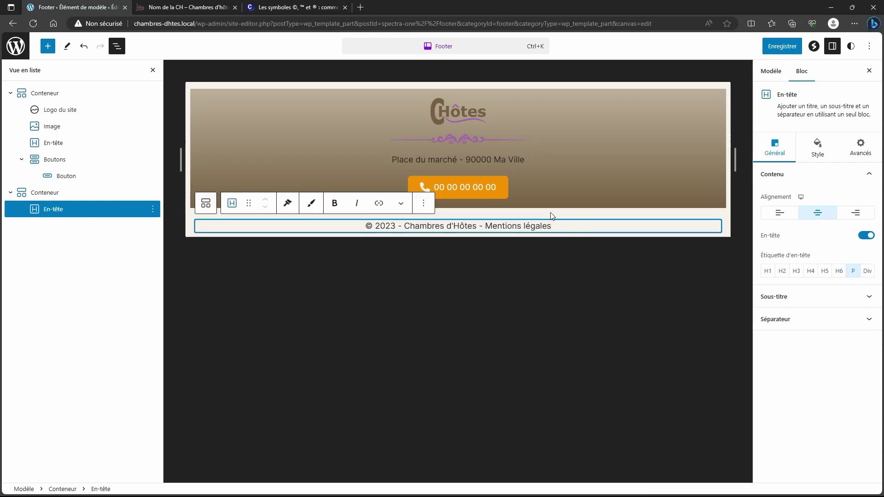
# Step: Link the words "Mentions légales" in the copyright line to the site's Mentions légales page
pyautogui.moveTo(486, 226); pyautogui.dragTo(543, 231)
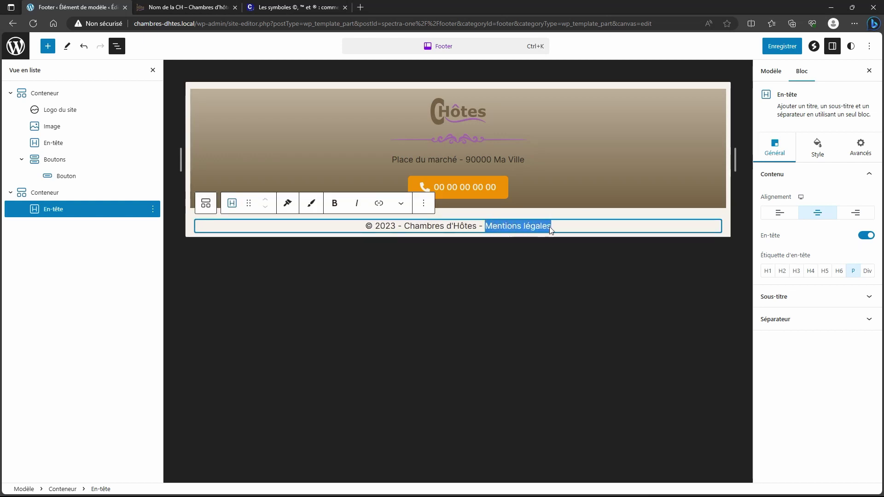
pyautogui.click(378, 203)
pyautogui.write('mentio')
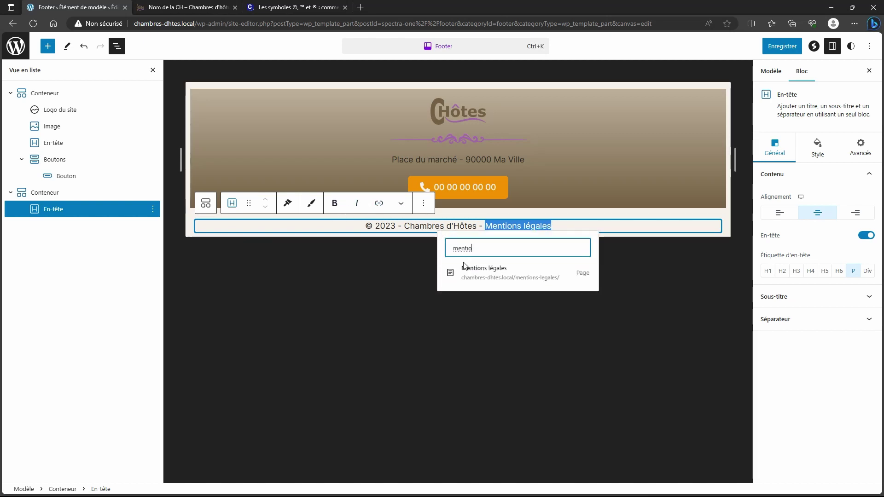
pyautogui.click(474, 272)
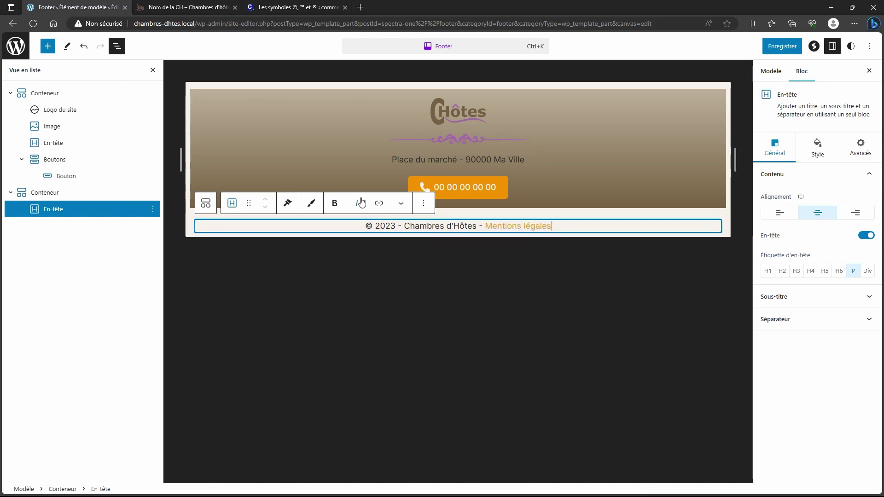
# Step: Give the second Conteneur a solid background in the dark palette colour #262520
pyautogui.click(92, 193)
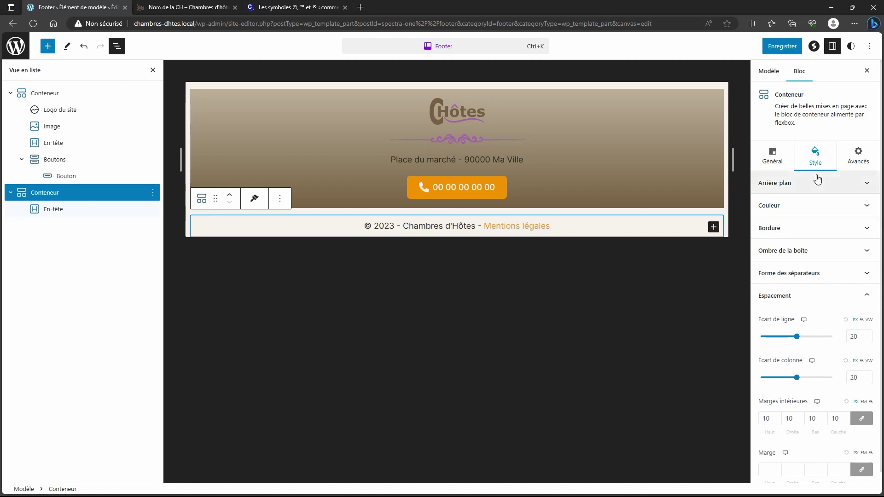
pyautogui.click(781, 182)
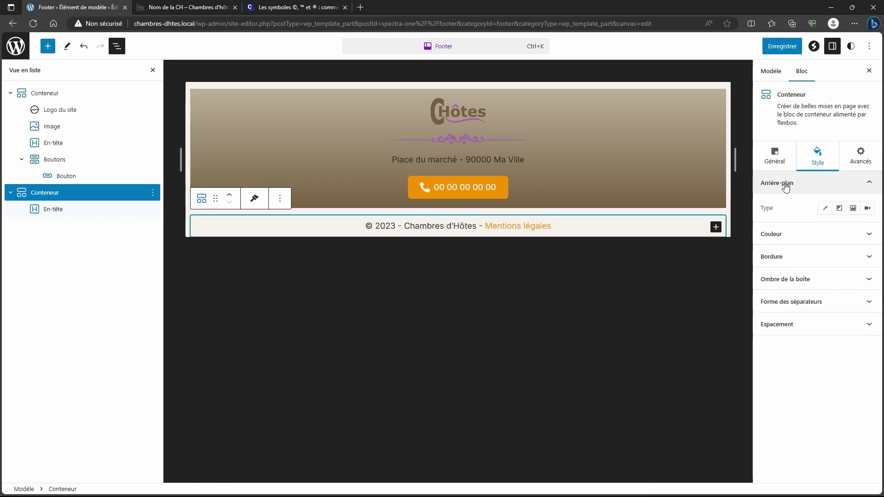
pyautogui.click(826, 208)
pyautogui.click(869, 233)
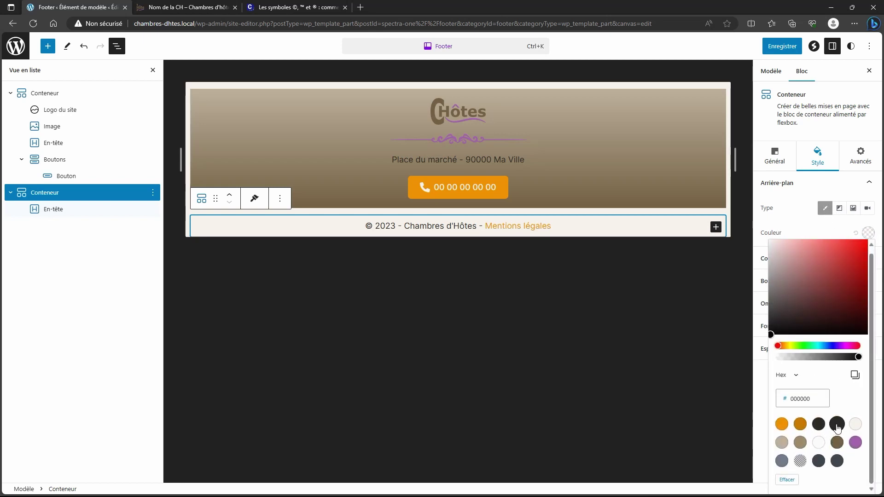
pyautogui.click(818, 424)
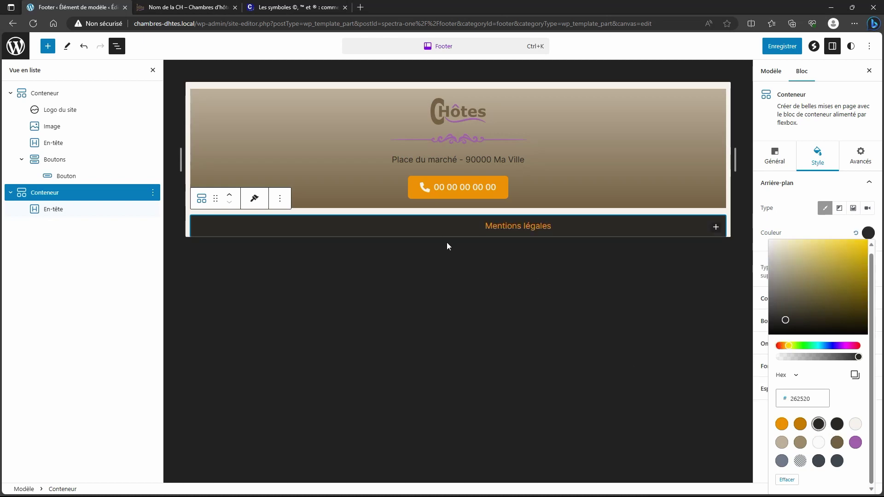
# Step: Set the text colour of the copyright line's En-tête block to the white palette colour
pyautogui.click(60, 210)
pyautogui.click(60, 209)
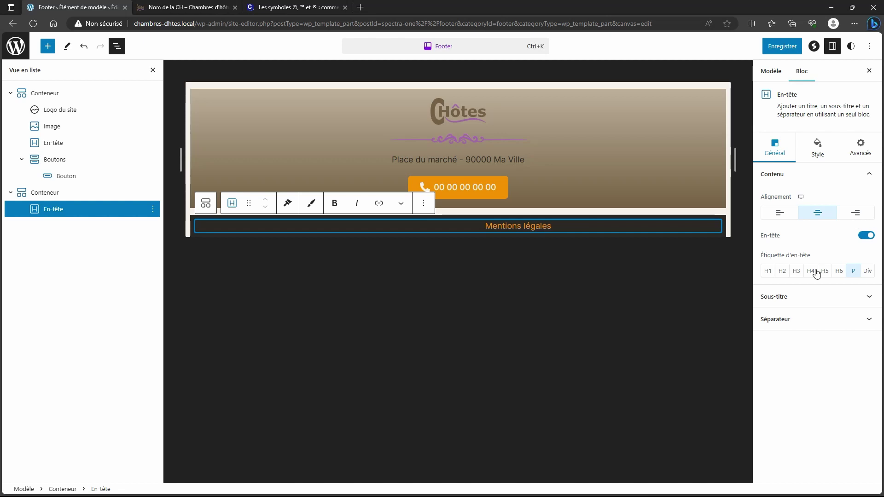
pyautogui.click(817, 148)
pyautogui.tripleClick(360, 227)
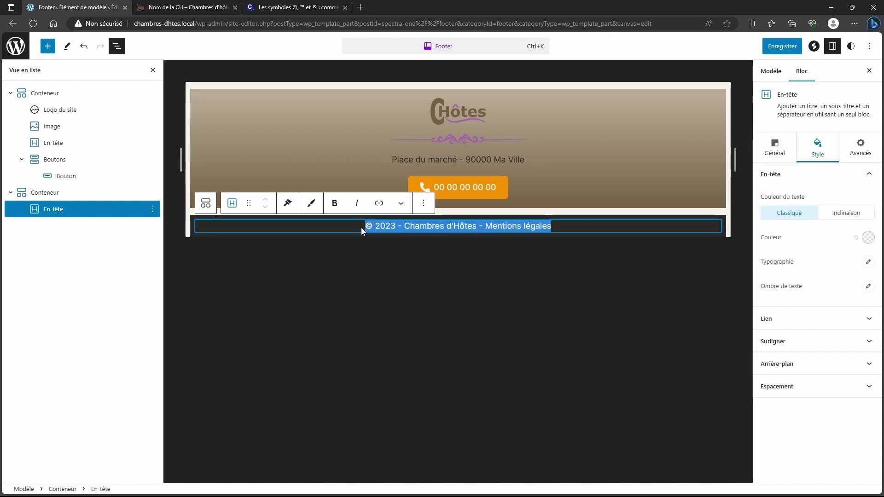
pyautogui.click(868, 237)
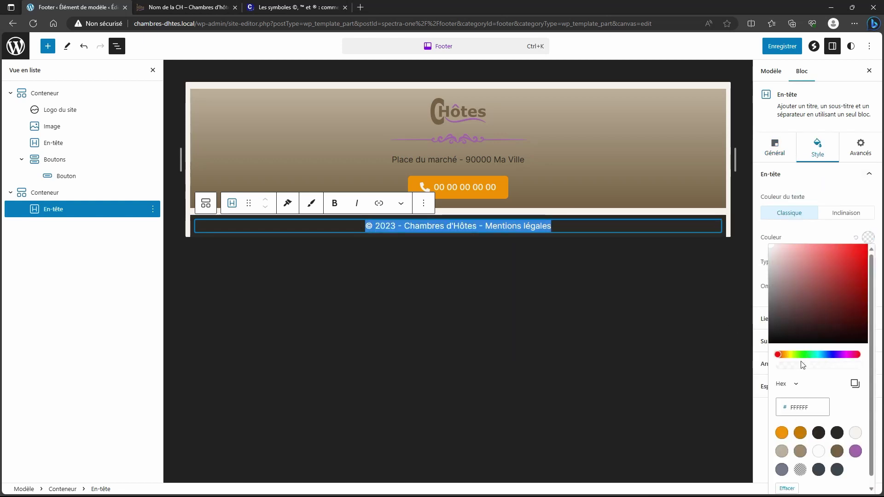
pyautogui.click(823, 456)
pyautogui.click(621, 227)
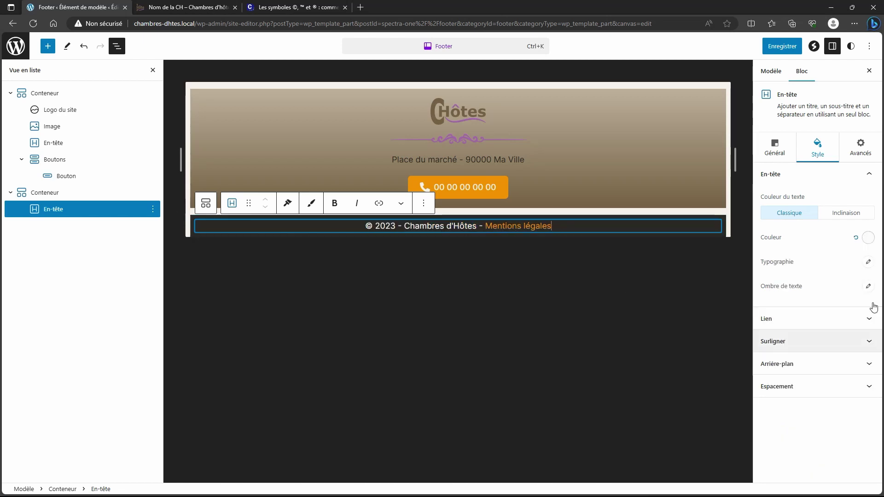
# Step: Set the font size of the copyright line's En-tête block to 12 px
pyautogui.click(868, 262)
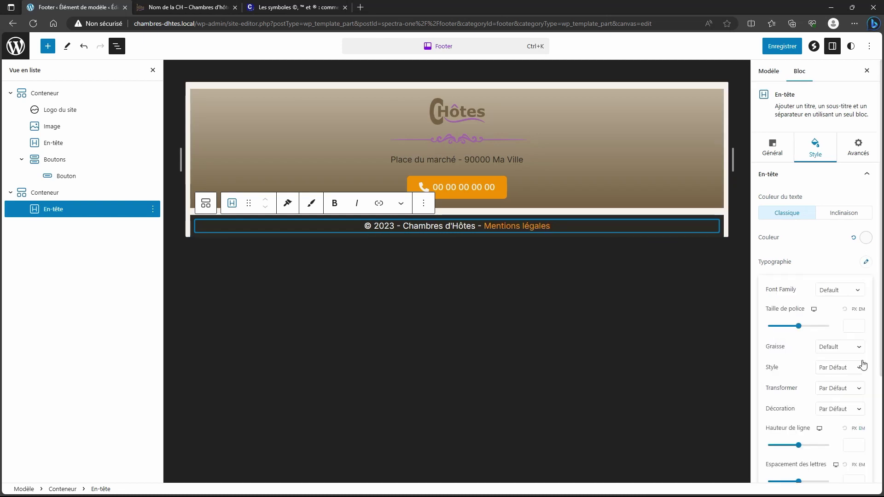
pyautogui.click(861, 329)
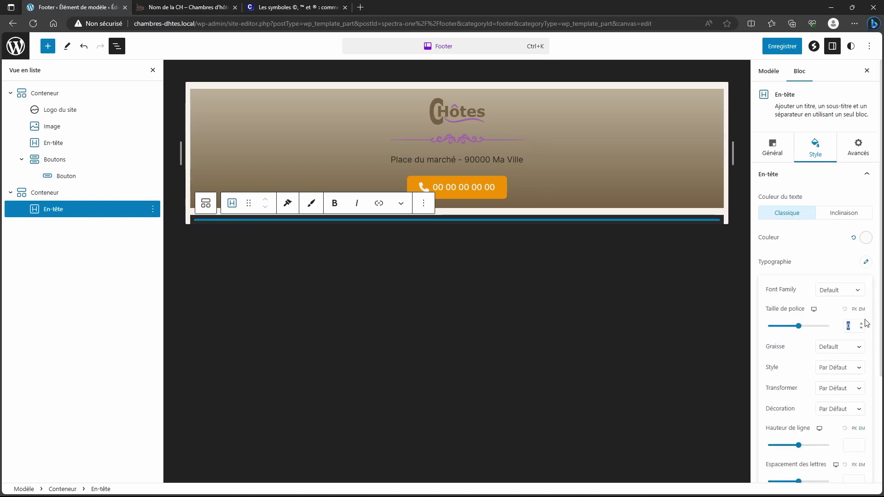
pyautogui.write('8')
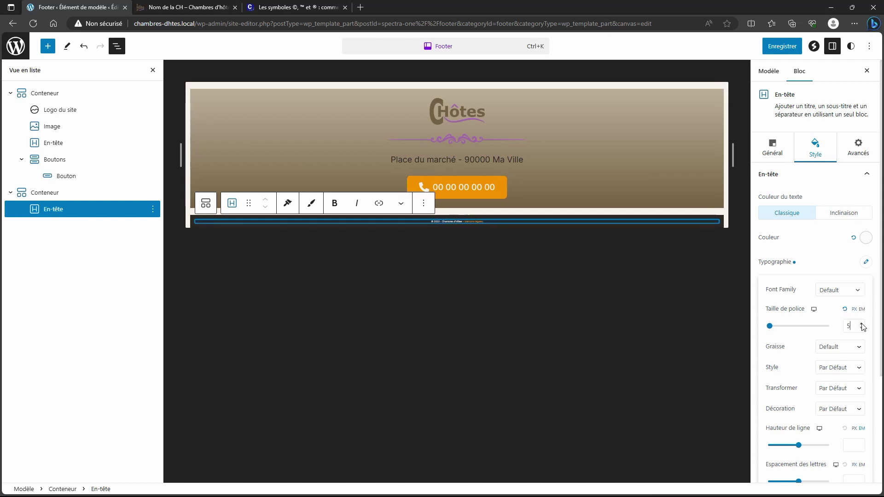
pyautogui.click(862, 324)
pyautogui.click(861, 324)
pyautogui.click(862, 324)
pyautogui.click(862, 324)
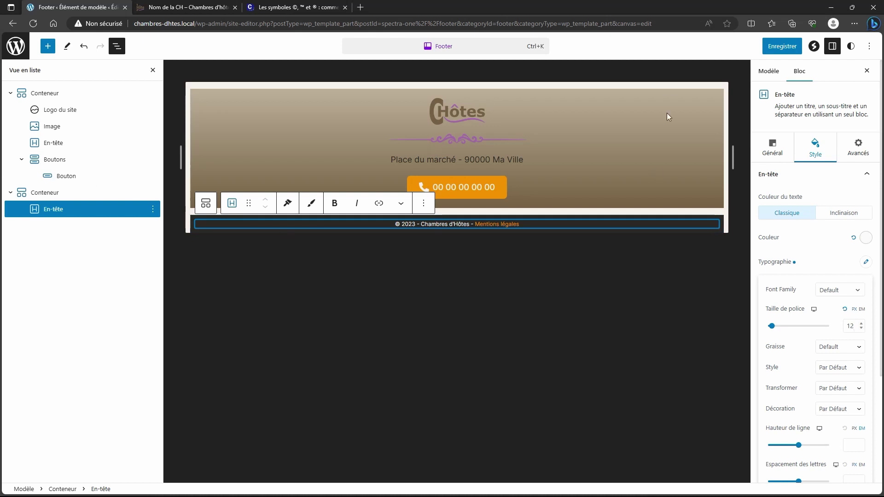
# Step: Save the footer and check the copyright bar on the site's home page
pyautogui.click(780, 49)
pyautogui.click(779, 49)
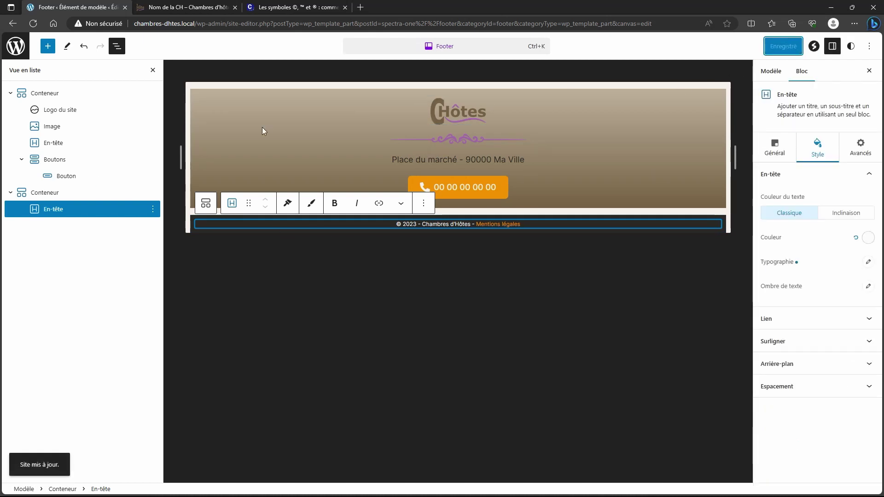
pyautogui.hotkey('ctrl', 'Tab')
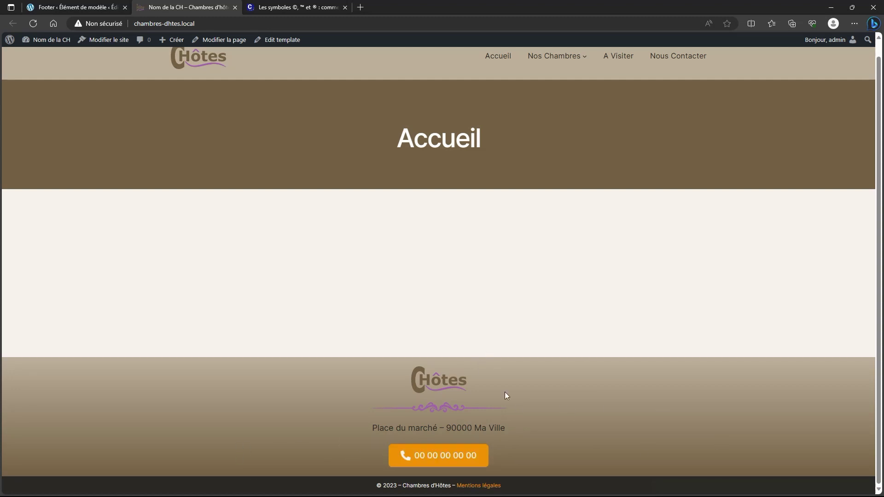
pyautogui.click(80, 10)
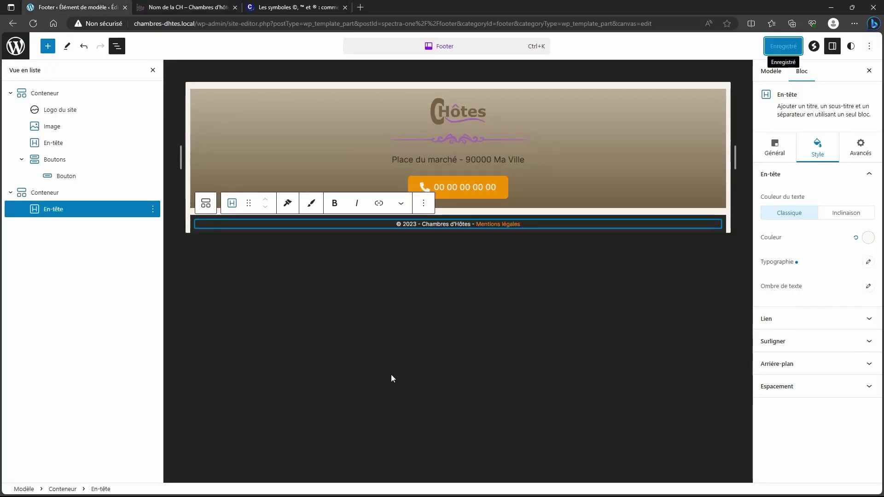
# Step: Give the first Conteneur a Solide border with widths of 1 at the top and bottom and 0 on both sides
pyautogui.click(46, 94)
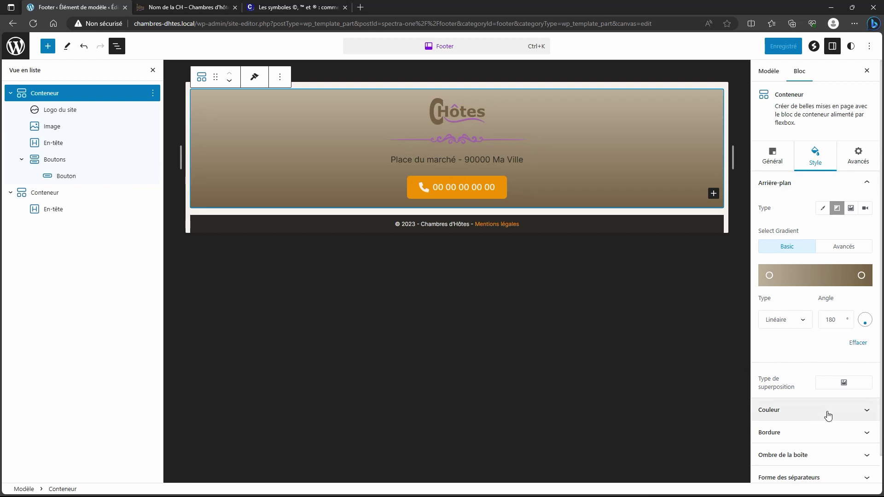
pyautogui.click(816, 433)
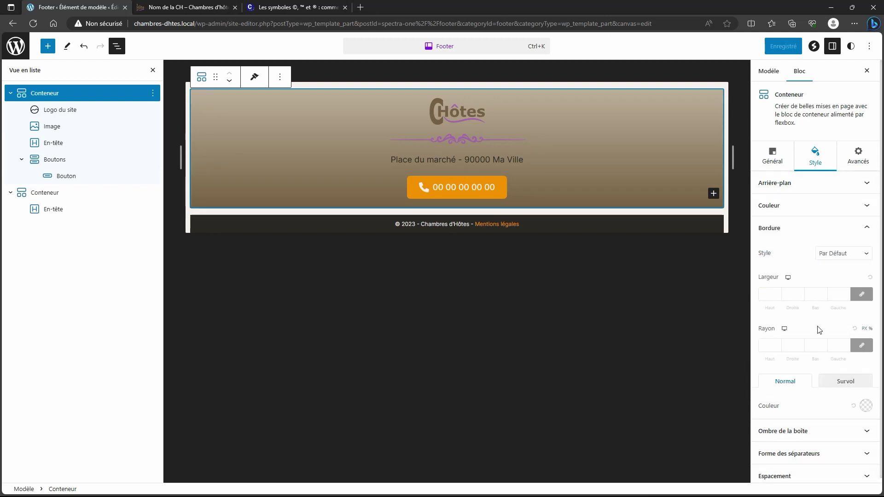
pyautogui.click(855, 255)
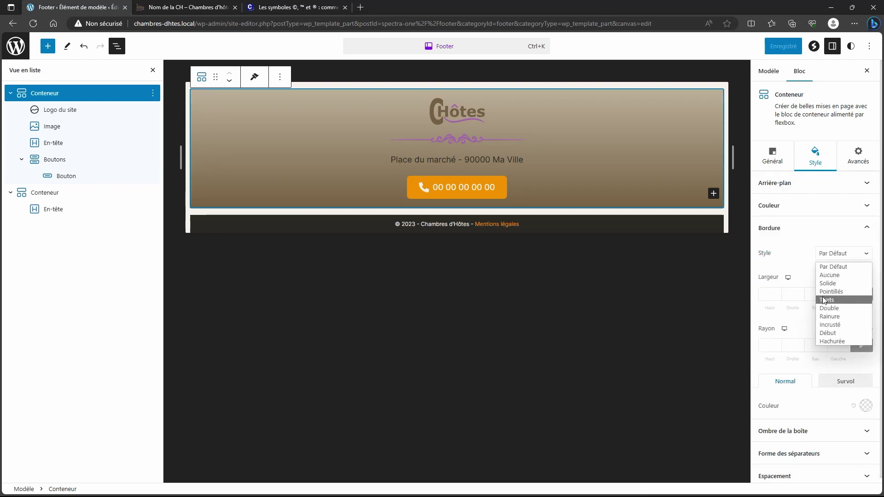
pyautogui.click(772, 293)
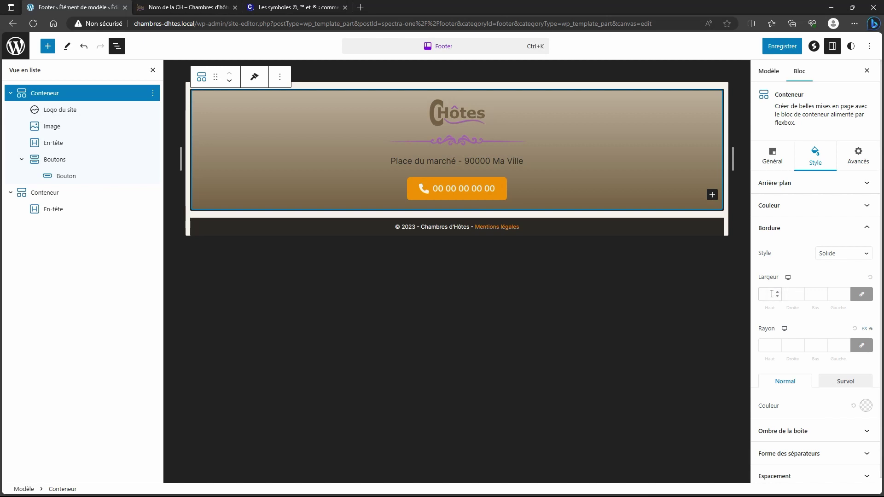
pyautogui.write('1')
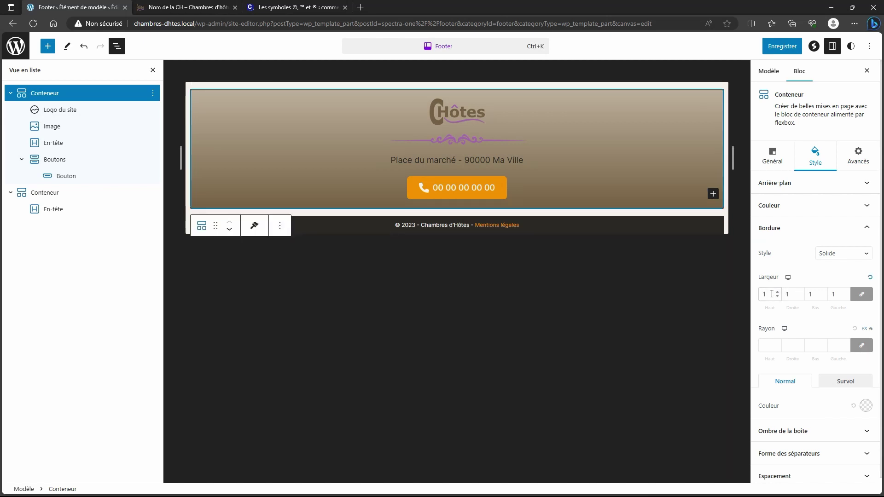
pyautogui.press('Down')
pyautogui.click(858, 295)
pyautogui.moveTo(766, 296); pyautogui.dragTo(756, 294)
pyautogui.write('1')
pyautogui.press('Tab')
pyautogui.press('Tab')
pyautogui.write('1')
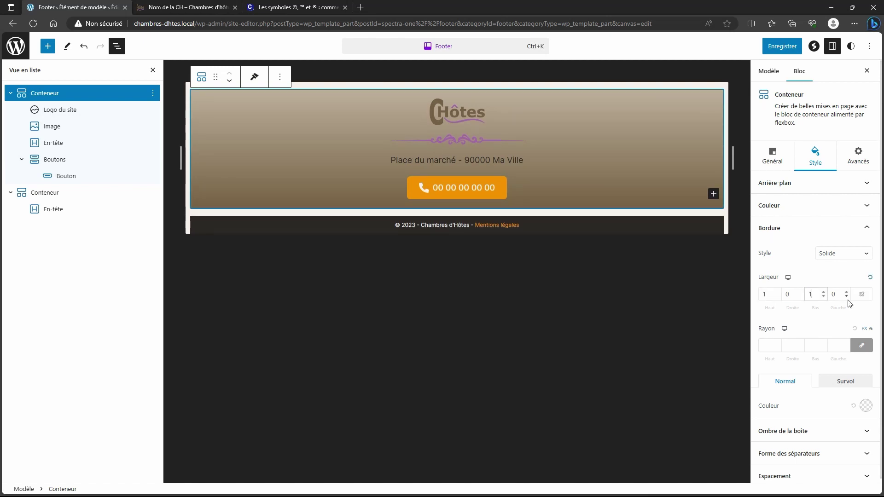
# Step: Set the first Conteneur's border colour to the purple palette colour and save the footer
pyautogui.click(866, 402)
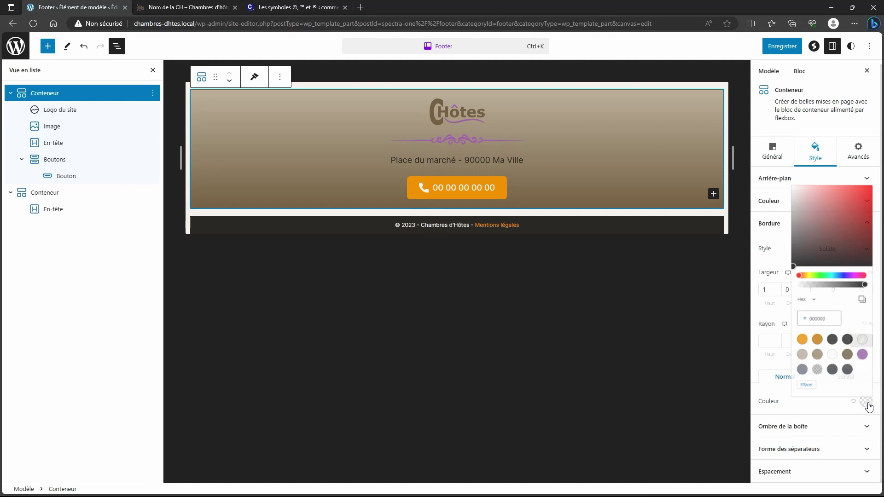
pyautogui.click(860, 343)
pyautogui.click(782, 47)
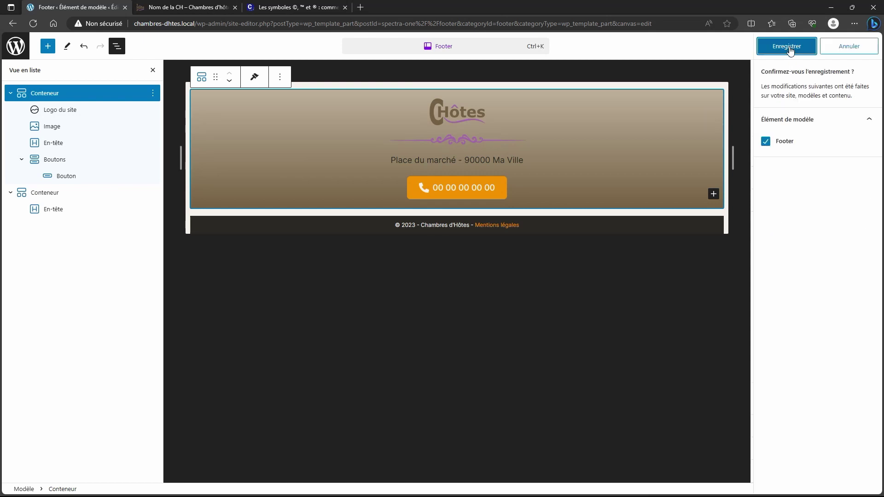
pyautogui.click(788, 46)
# Step: Reload the home page to check the footer border and test the phone button's link, declining to open an application
pyautogui.click(205, 8)
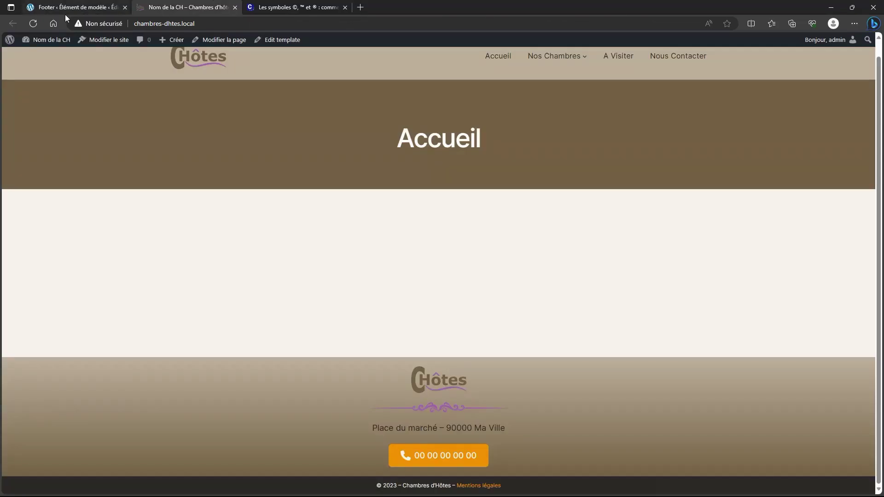
pyautogui.click(33, 24)
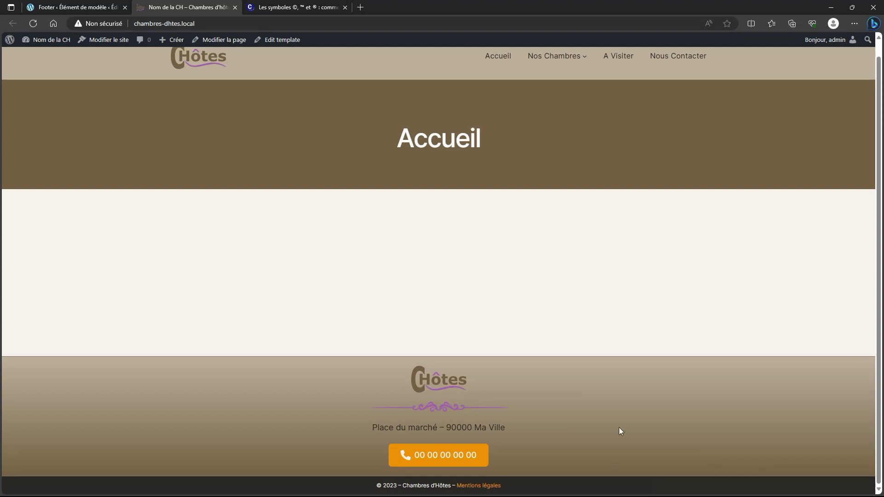
pyautogui.click(474, 460)
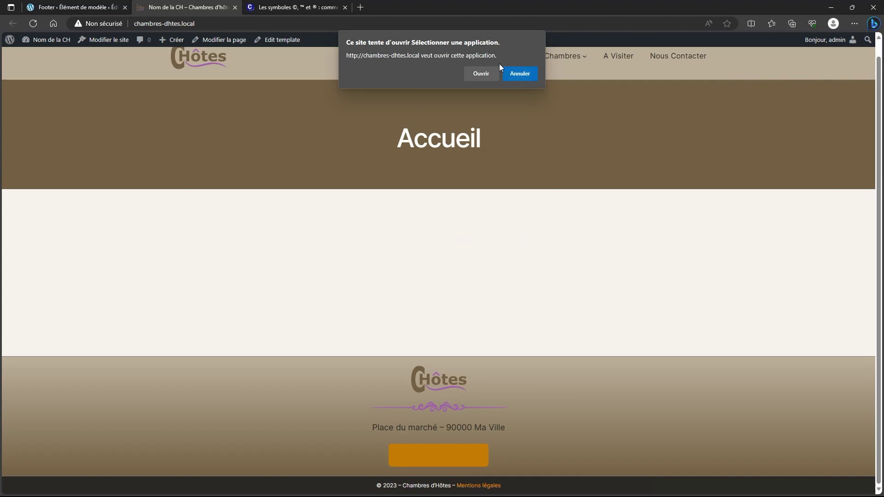
pyautogui.click(514, 75)
pyautogui.click(113, 10)
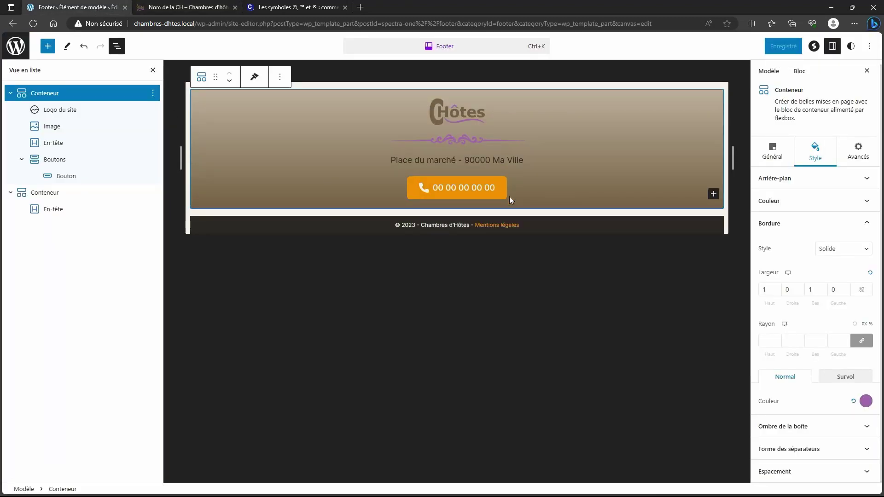
# Step: Turn off Inherit From Theme for the footer's phone Bouton and save the footer
pyautogui.click(77, 159)
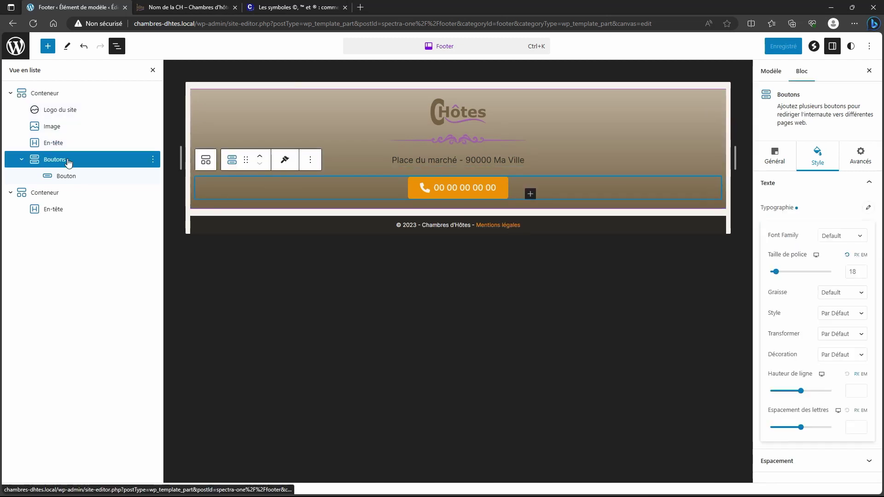
pyautogui.click(459, 188)
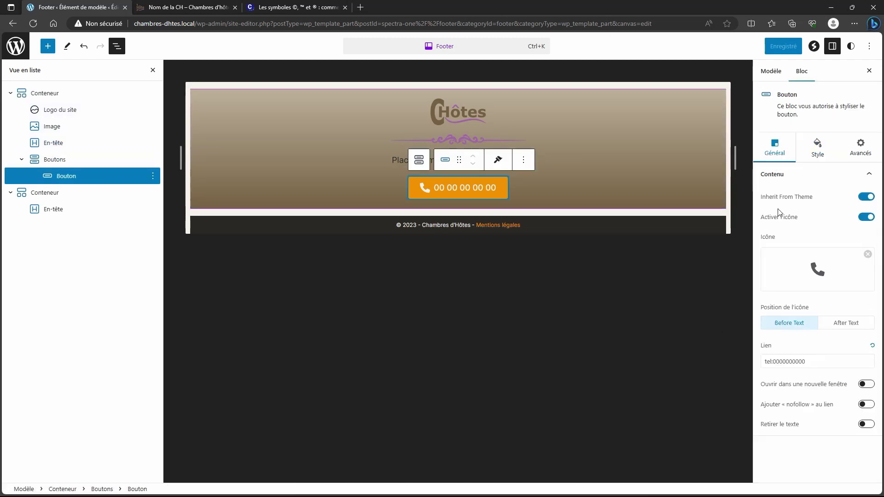
pyautogui.click(866, 197)
pyautogui.hotkey('ctrl', 's')
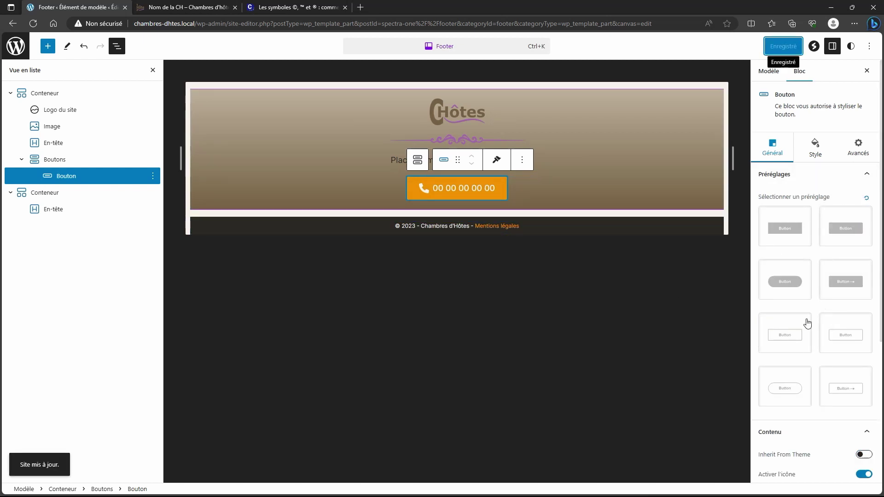
# Step: Apply the filled rectangular arrow preset to the phone button and set its hover text colour to white
pyautogui.click(849, 291)
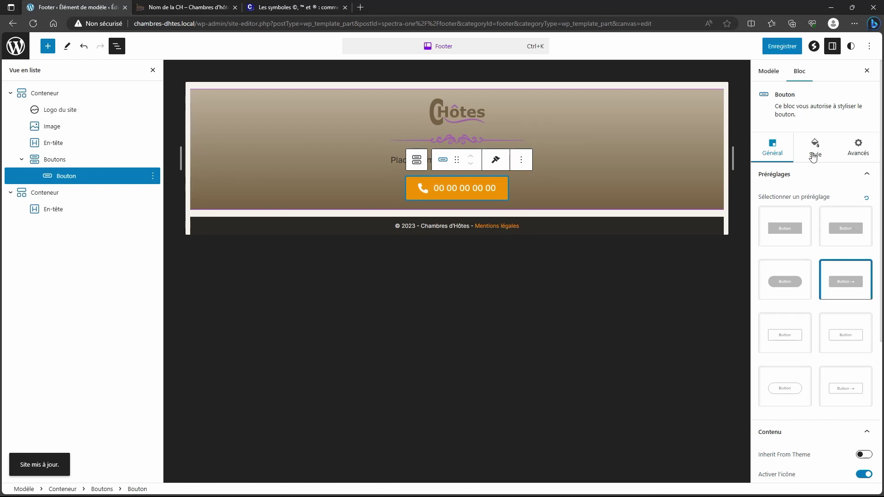
pyautogui.click(815, 155)
pyautogui.click(848, 200)
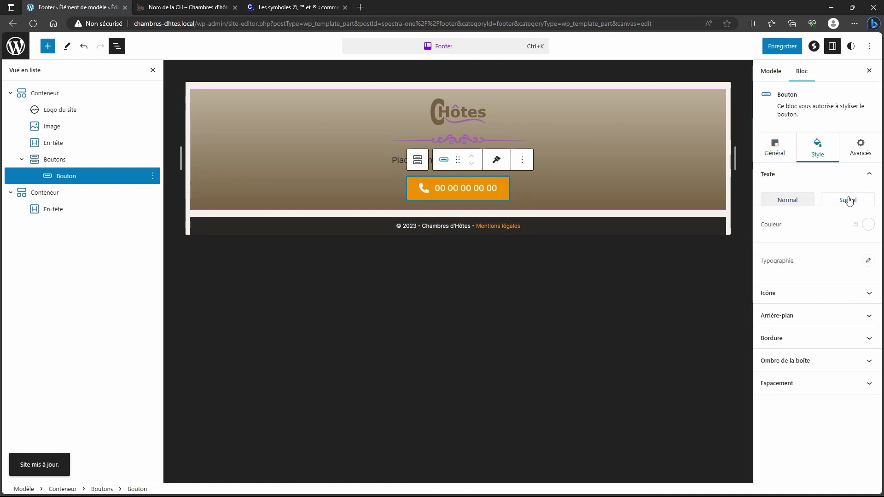
pyautogui.click(868, 224)
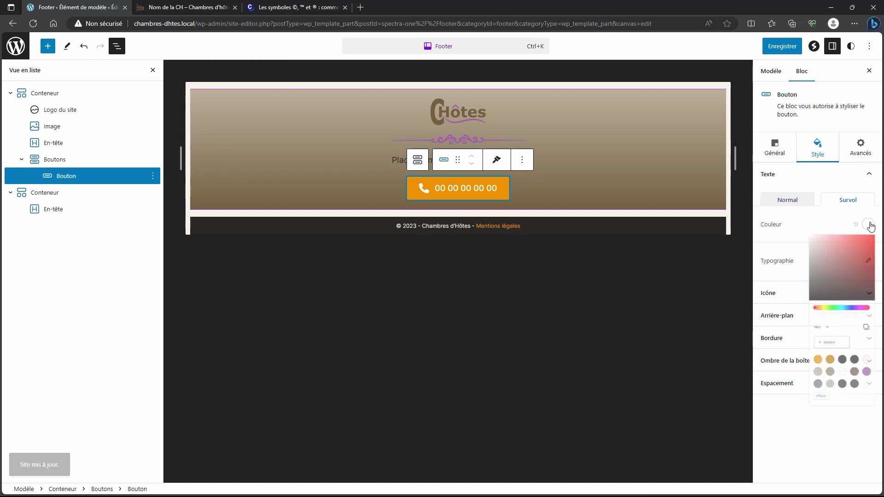
pyautogui.moveTo(797, 270); pyautogui.dragTo(777, 233)
pyautogui.click(822, 222)
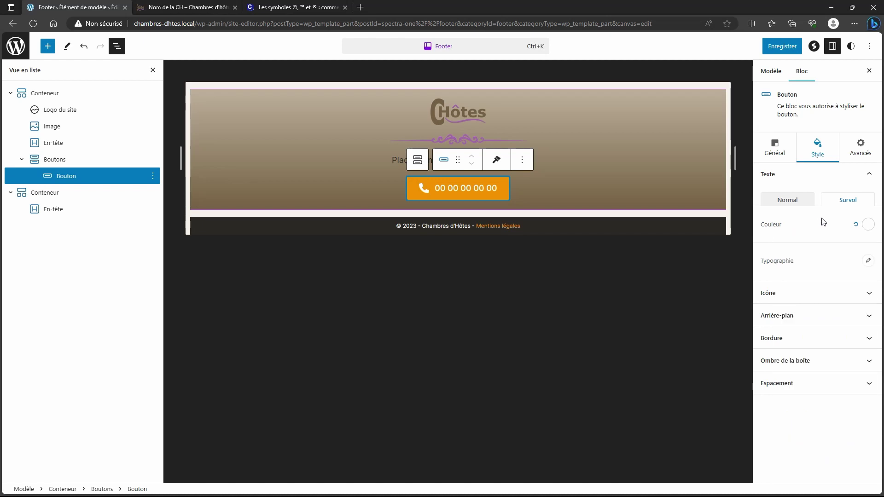
# Step: Save the footer and check the restyled phone button on the home page
pyautogui.click(783, 46)
pyautogui.click(783, 46)
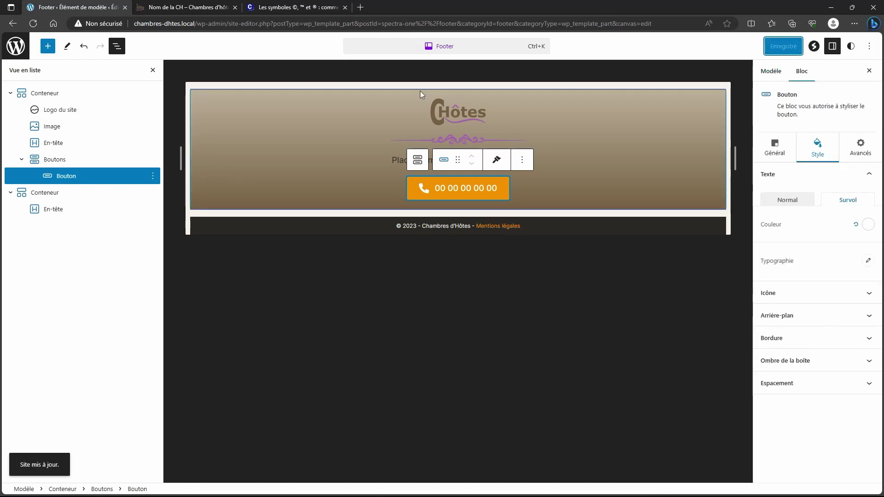
pyautogui.click(188, 7)
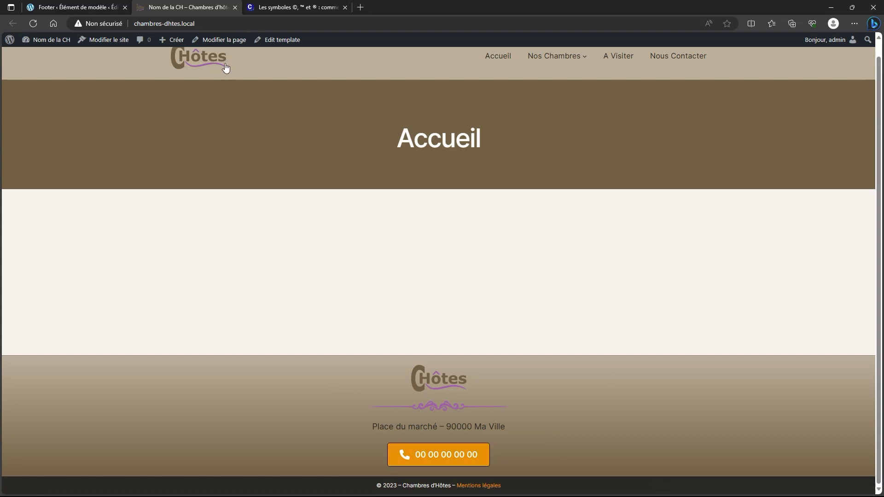
pyautogui.click(54, 11)
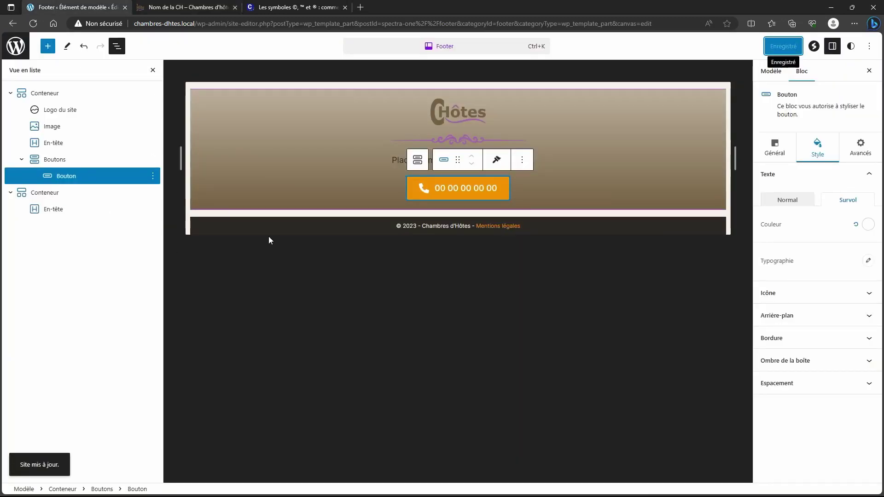
pyautogui.click(212, 8)
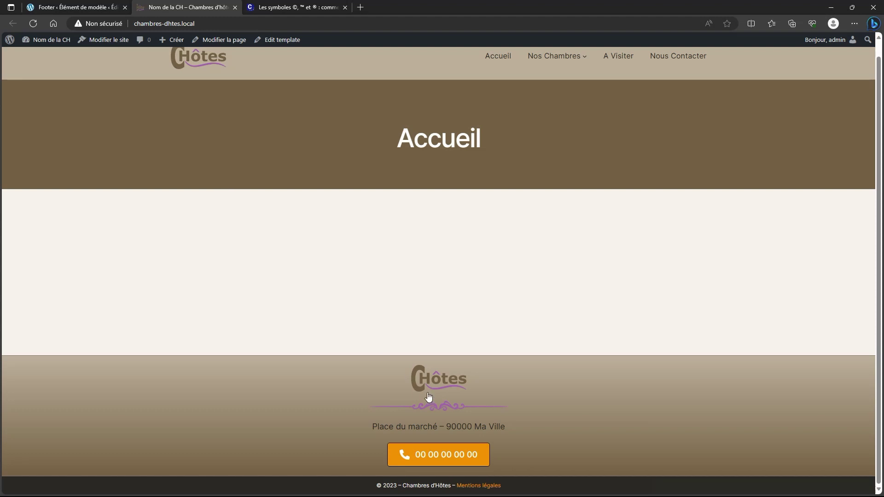
pyautogui.click(68, 9)
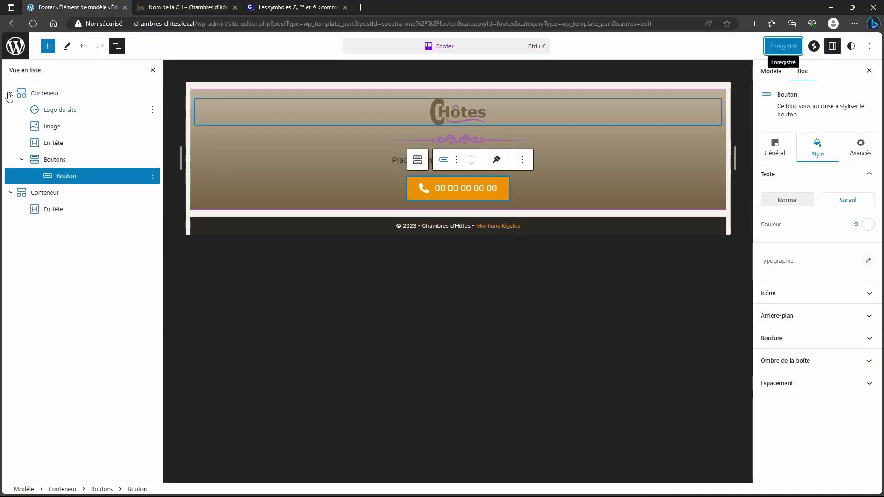
# Step: Leave the footer editor for the Pied de page template parts and duplicate Footer
pyautogui.click(14, 48)
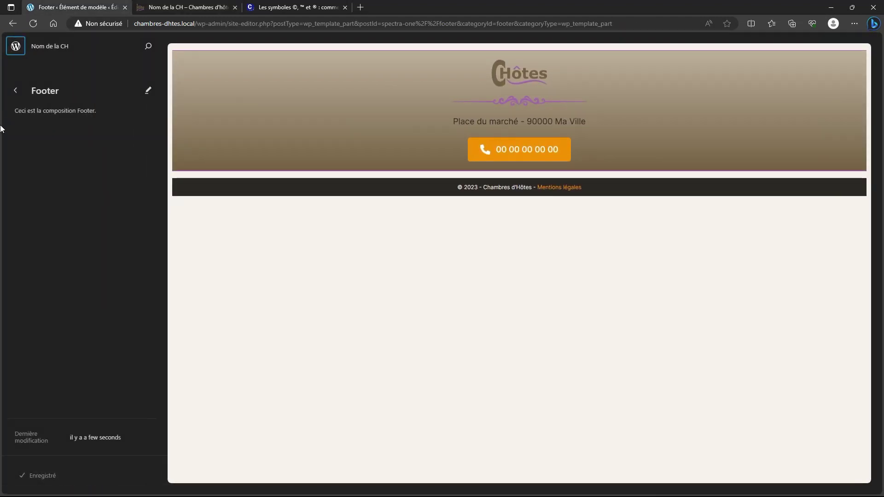
pyautogui.click(15, 91)
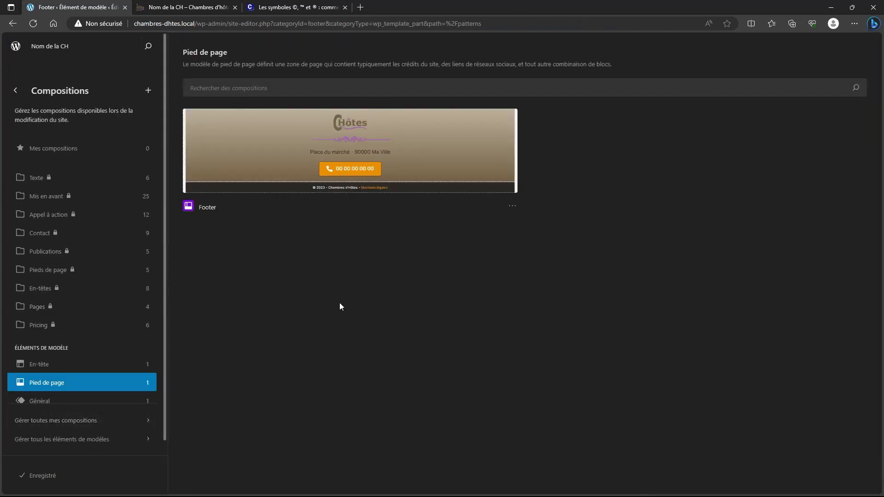
pyautogui.click(513, 211)
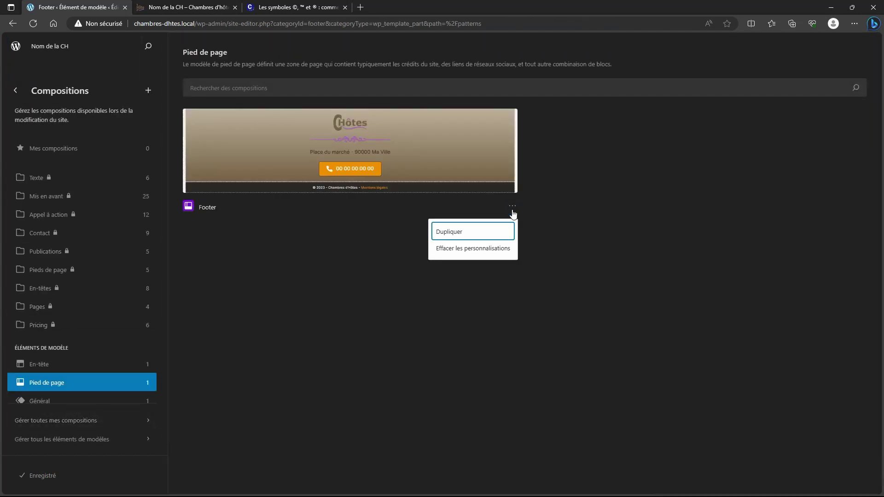
pyautogui.click(456, 234)
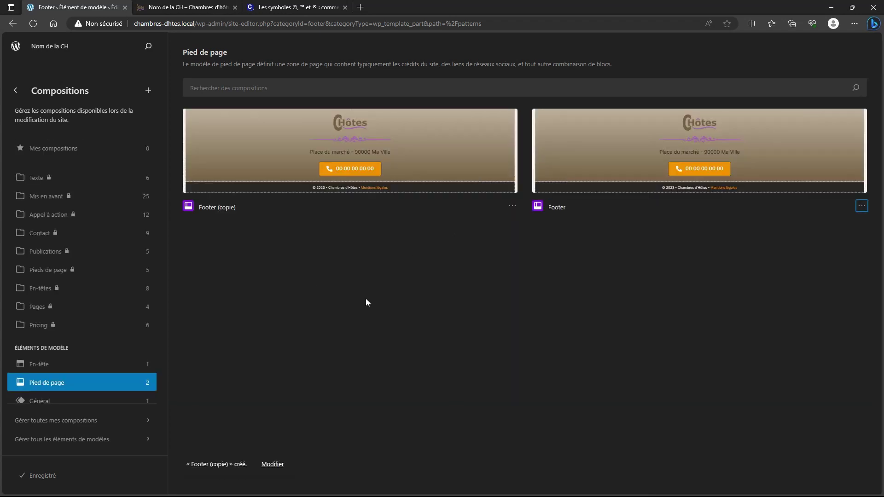
# Step: Rename the duplicated footer template part Footer (copie) as Contact
pyautogui.click(512, 212)
pyautogui.click(460, 231)
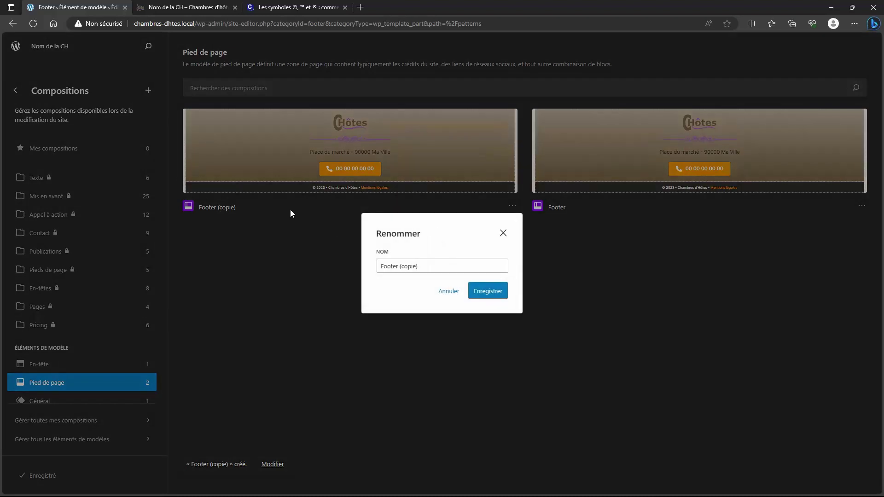
pyautogui.moveTo(429, 260); pyautogui.dragTo(361, 260)
pyautogui.write('Contact')
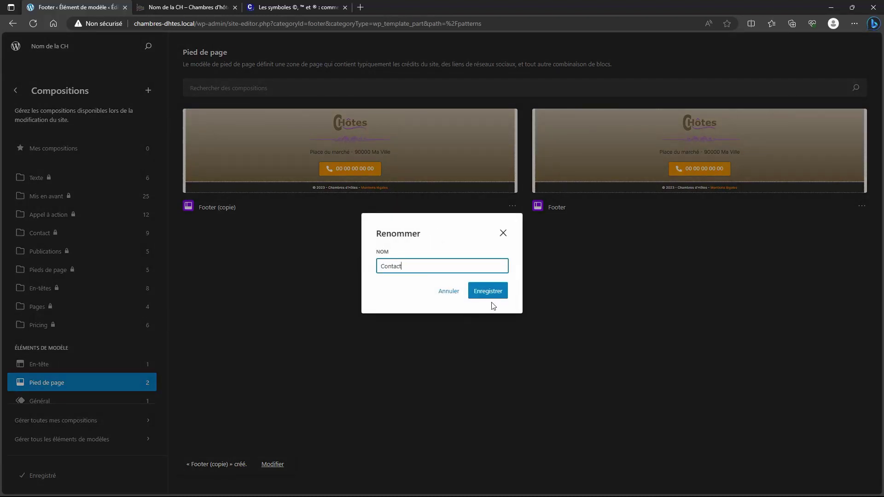
pyautogui.click(486, 291)
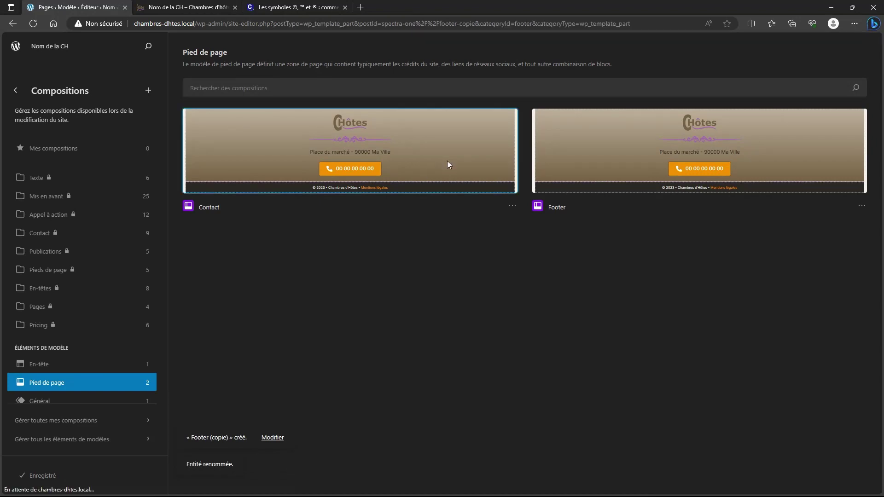
# Step: Delete the container with the logo, address and phone button from the Contact footer, keeping the copyright bar, and save
pyautogui.click(449, 160)
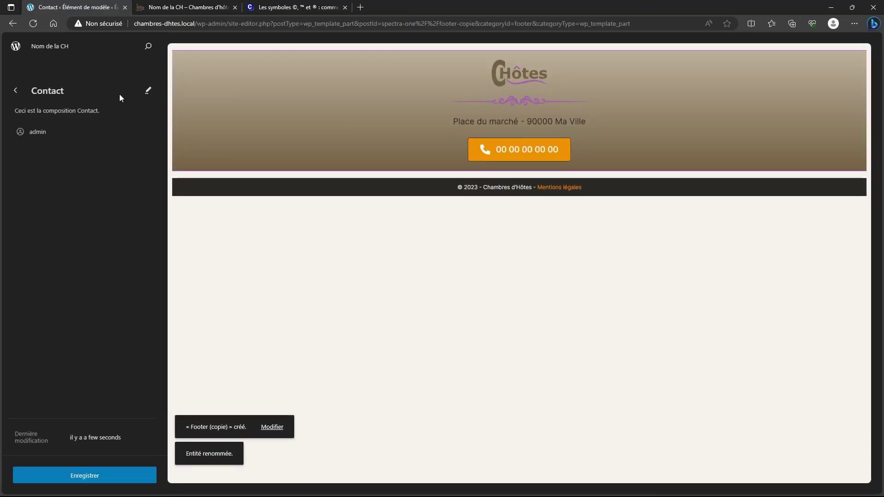
pyautogui.click(146, 91)
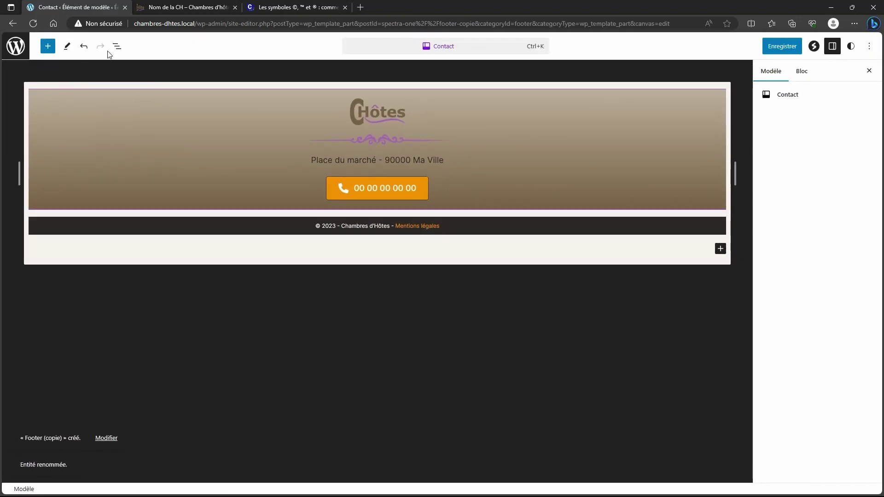
pyautogui.click(115, 47)
pyautogui.click(49, 93)
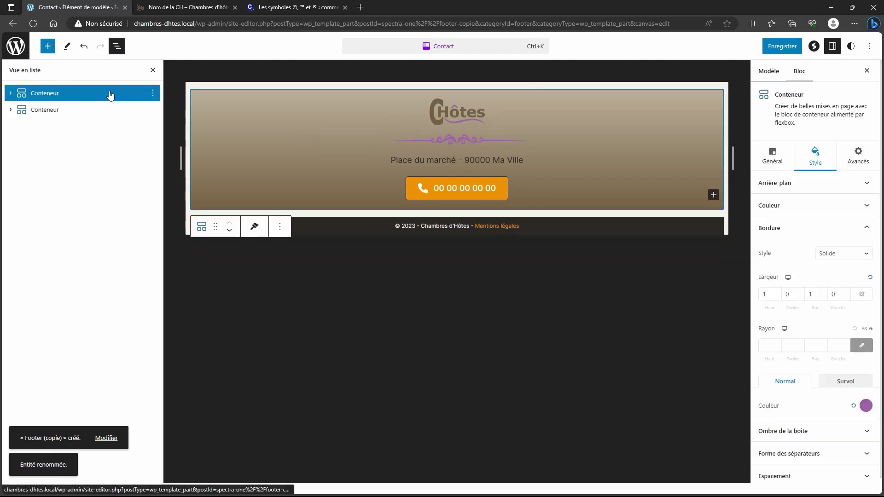
pyautogui.click(153, 94)
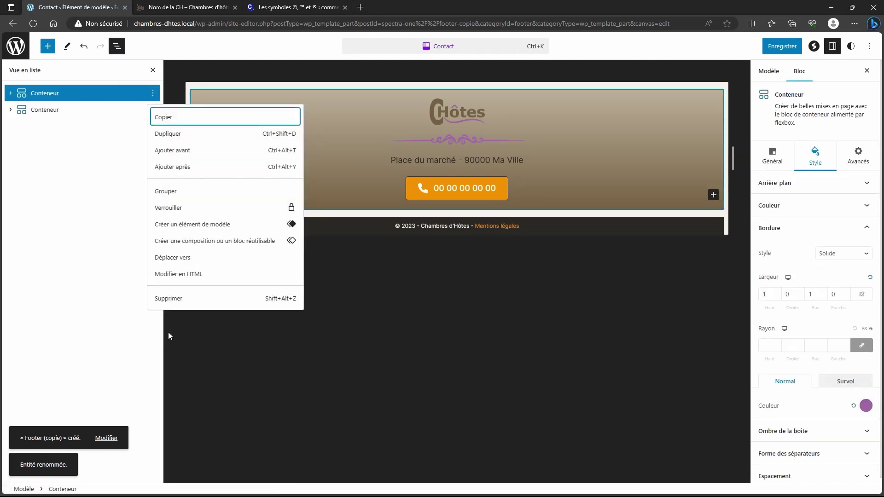
pyautogui.click(174, 298)
pyautogui.click(782, 46)
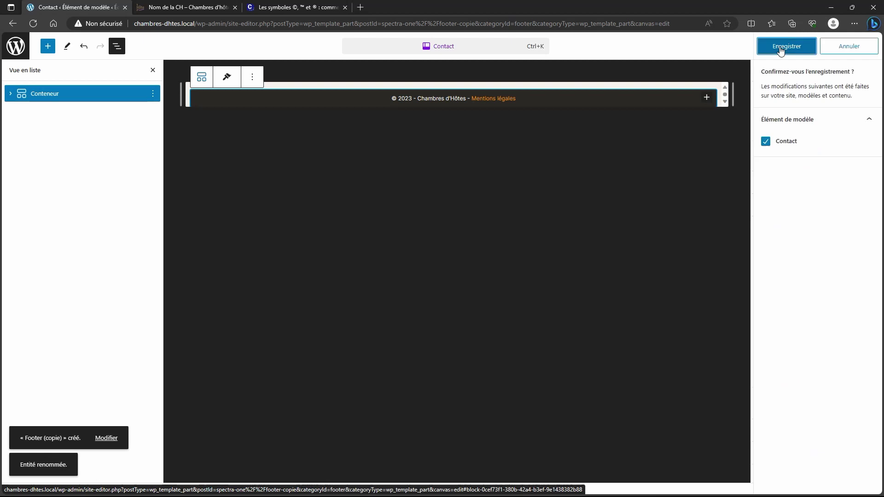
pyautogui.click(783, 44)
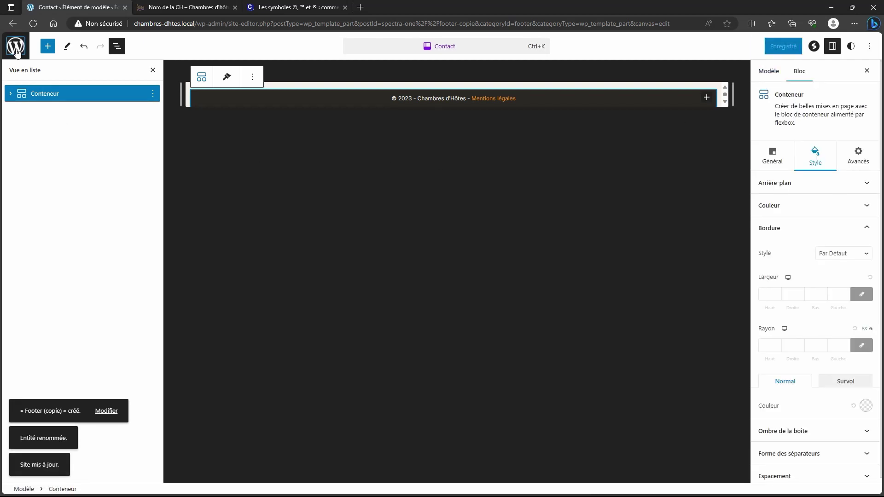
# Step: Leave the Contact footer and create a new Page d'accueil template without a starting pattern
pyautogui.click(15, 46)
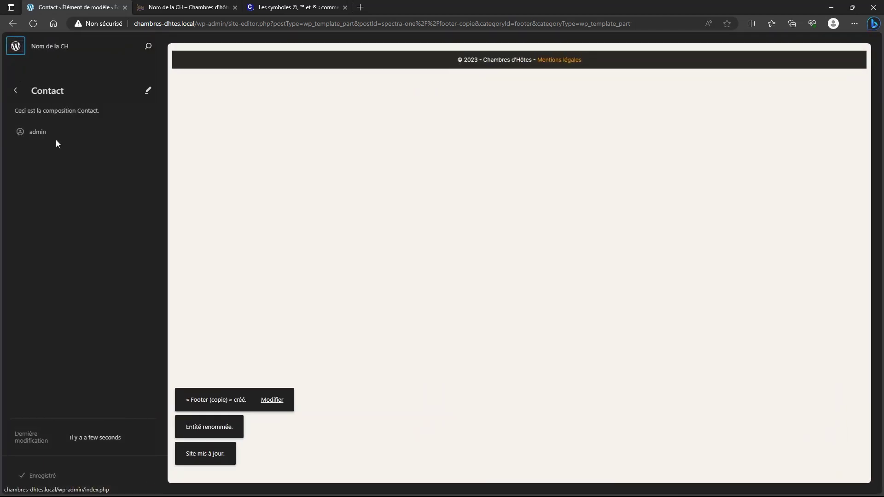
pyautogui.click(16, 91)
pyautogui.click(15, 91)
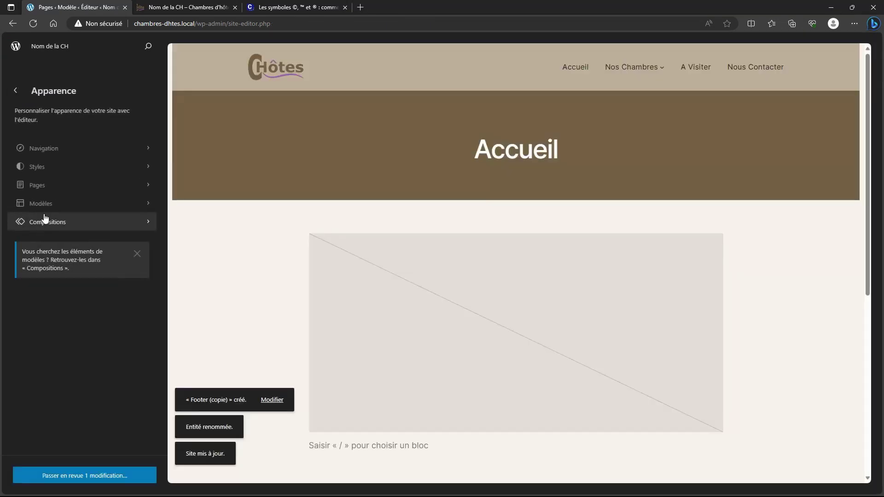
pyautogui.click(42, 203)
pyautogui.click(149, 89)
pyautogui.click(321, 158)
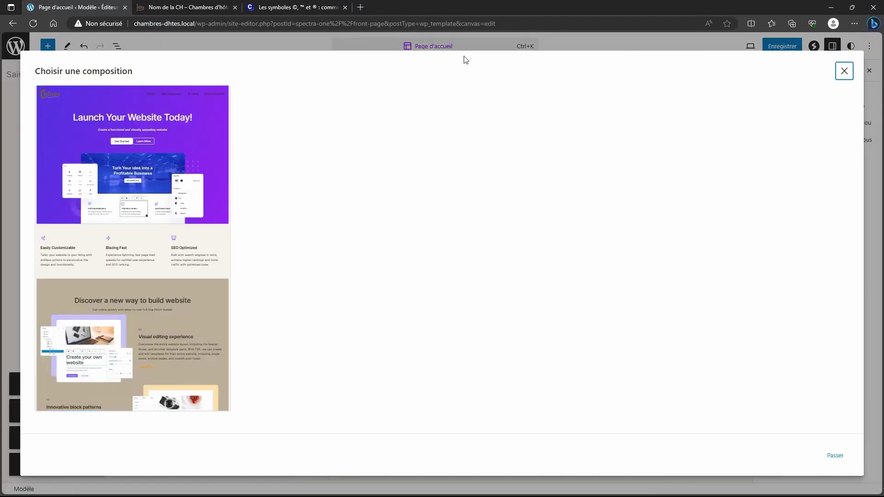
pyautogui.click(845, 71)
# Step: Search the blocks for "hea" and insert the Header template part into the Page d'accueil template
pyautogui.click(47, 47)
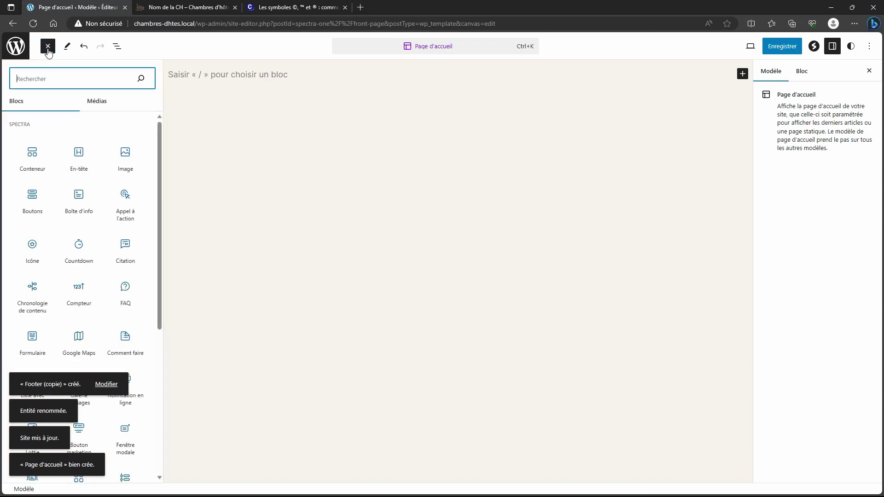
pyautogui.write('hea')
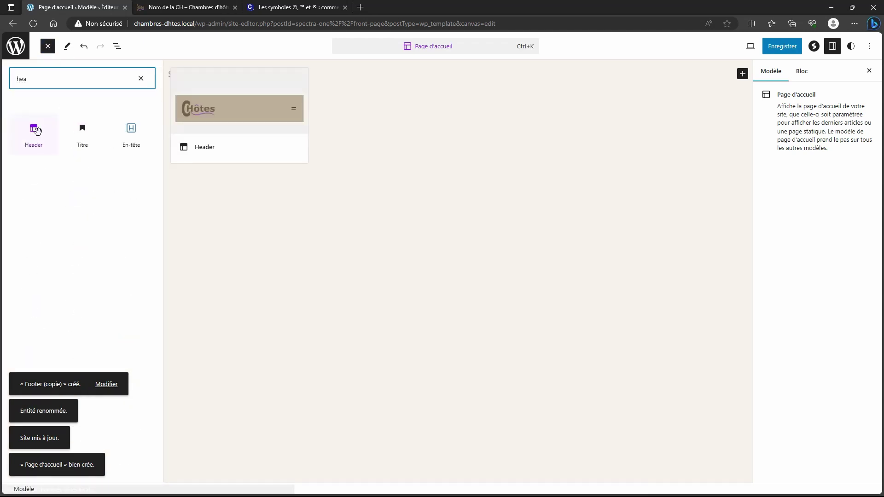
pyautogui.click(43, 135)
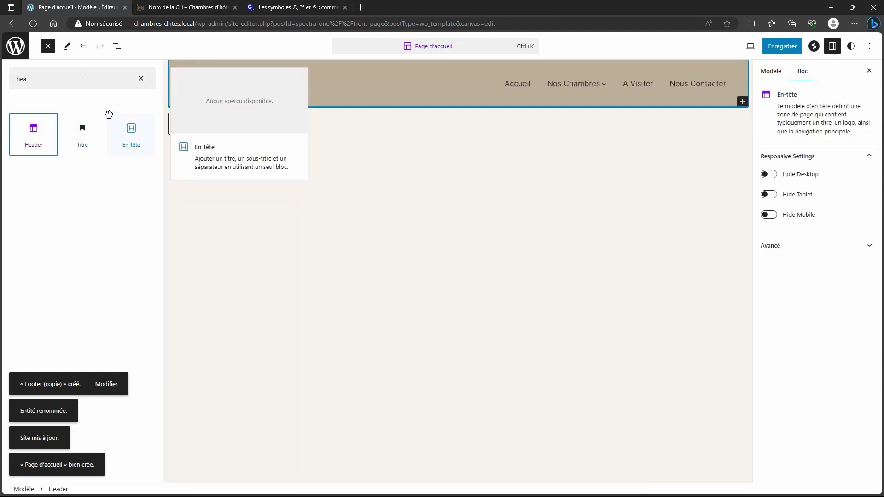
pyautogui.click(48, 46)
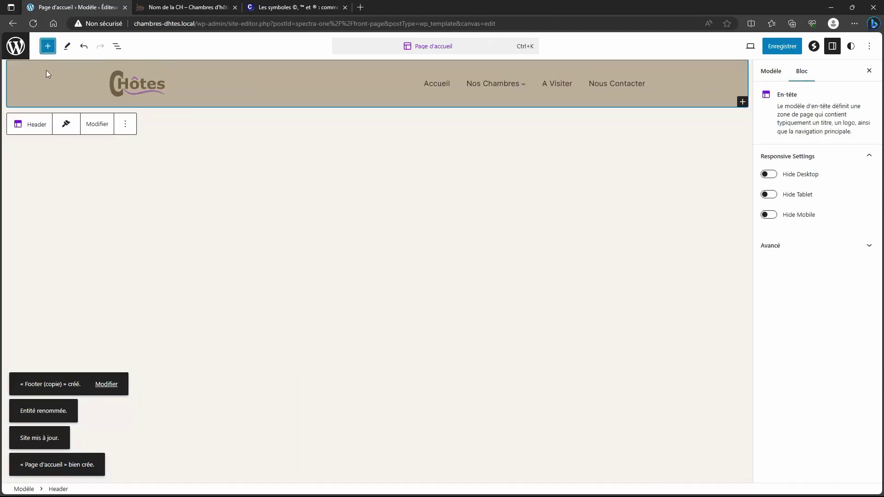
# Step: Open the block inserter in the Page d'accueil template with the header selected
pyautogui.click(48, 46)
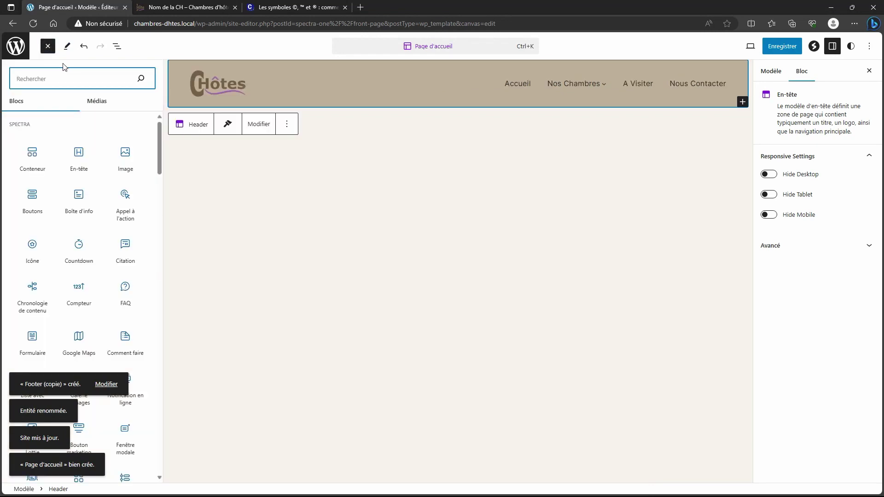